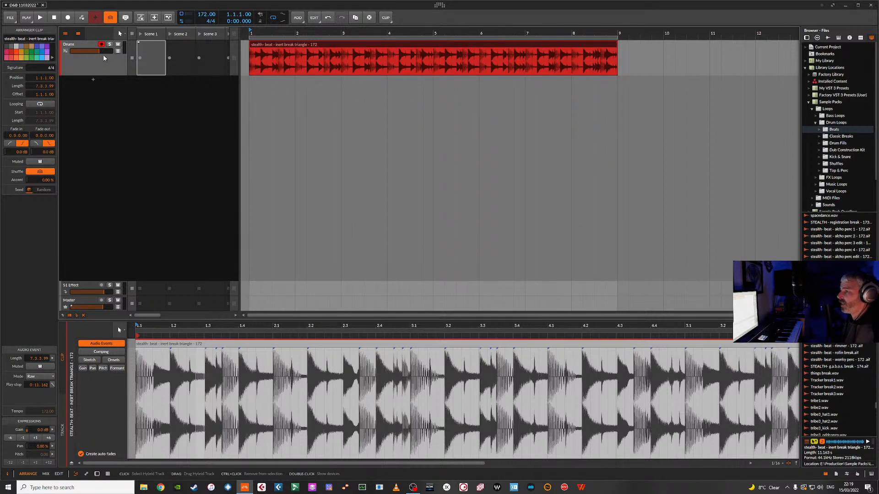
# Step: Lower the Drums track's volume slightly
pyautogui.moveTo(100, 50); pyautogui.dragTo(96, 50)
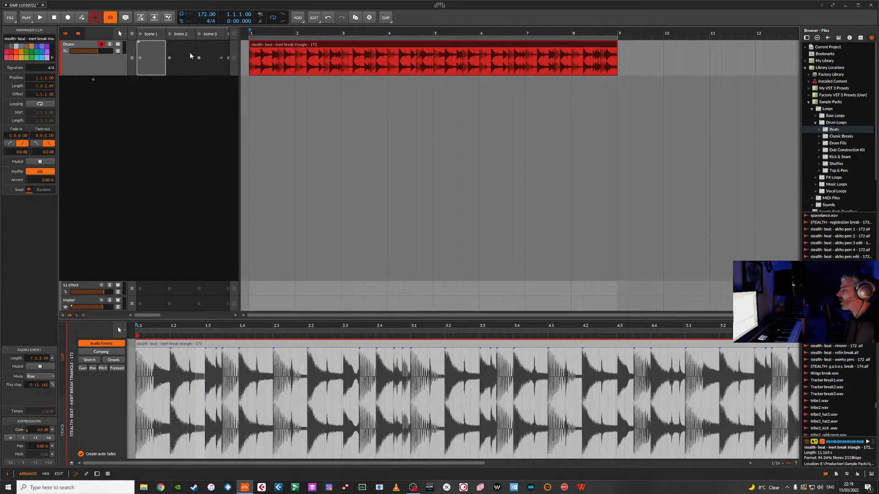
pyautogui.click(154, 61)
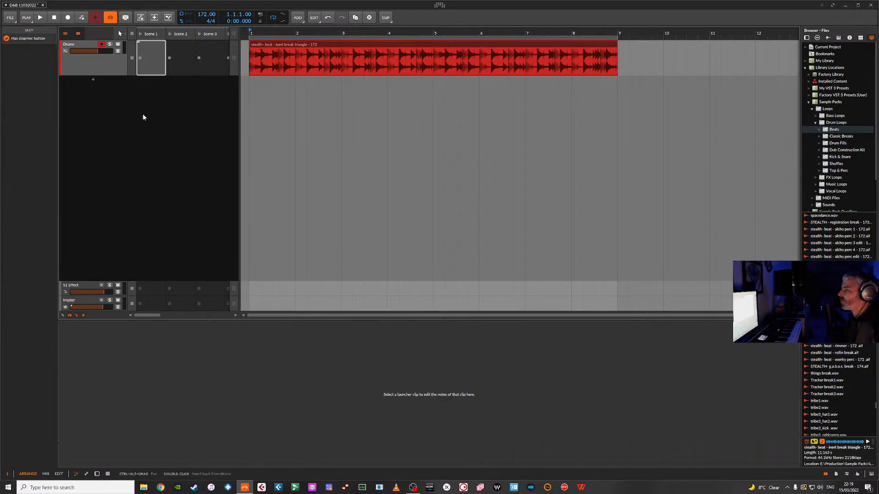
pyautogui.click(93, 79)
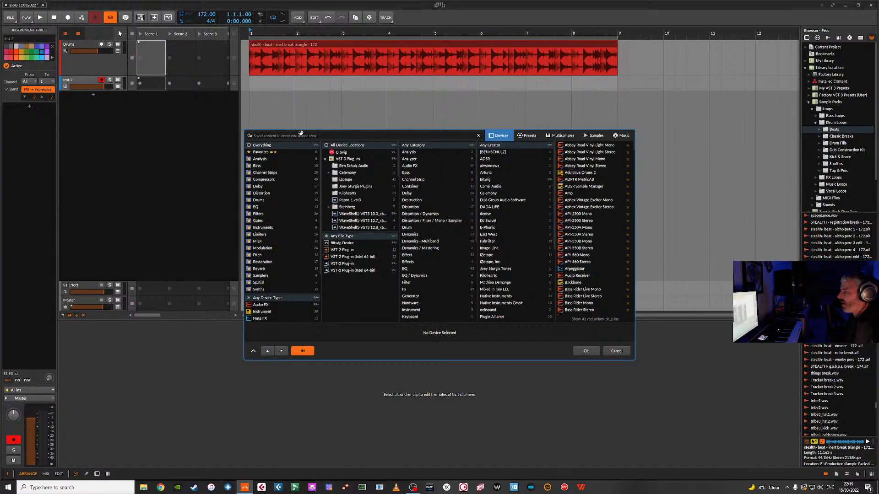
pyautogui.write('phas')
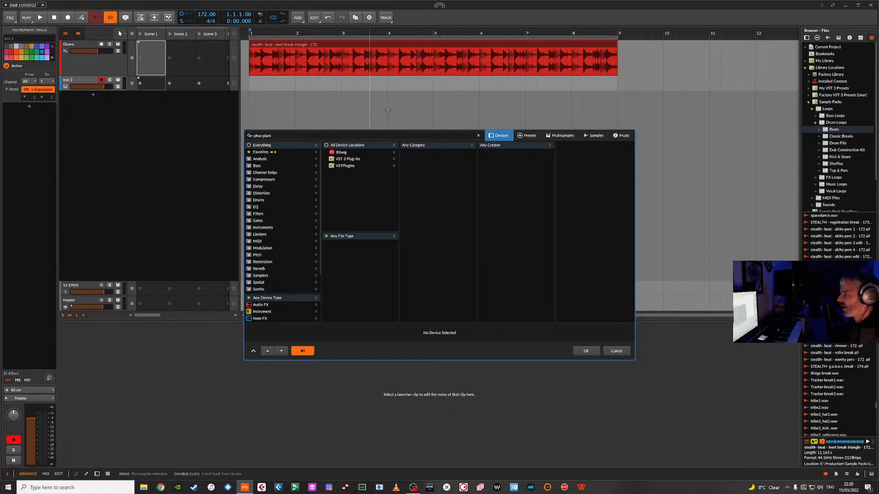
pyautogui.click(586, 352)
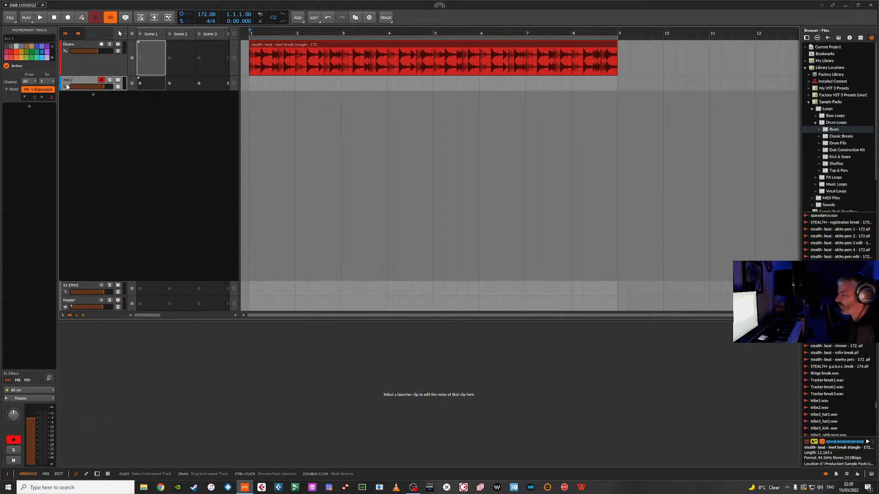
pyautogui.press('Delete')
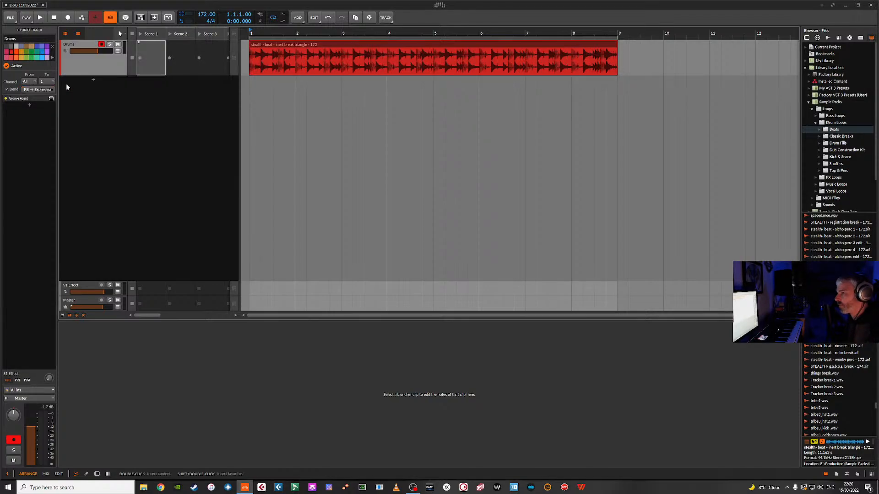
# Step: Add an instrument track below Drums and load the Phase Plant synth on it
pyautogui.click(93, 81)
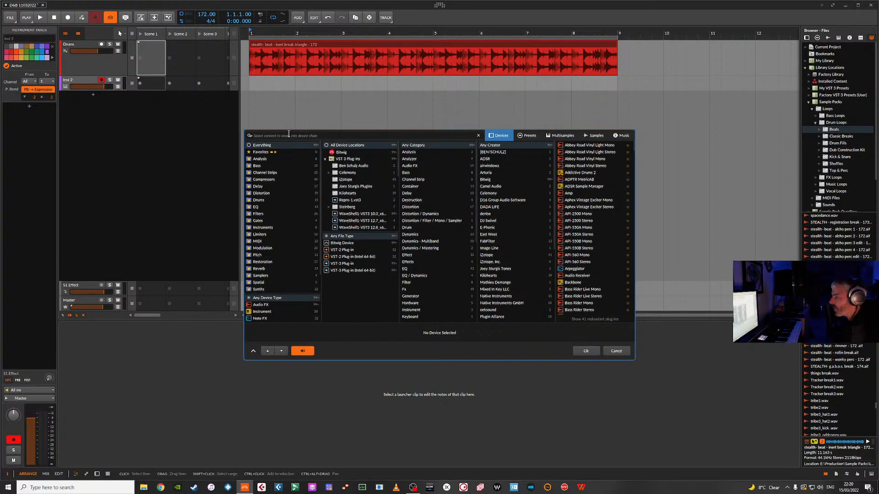
pyautogui.write('phase')
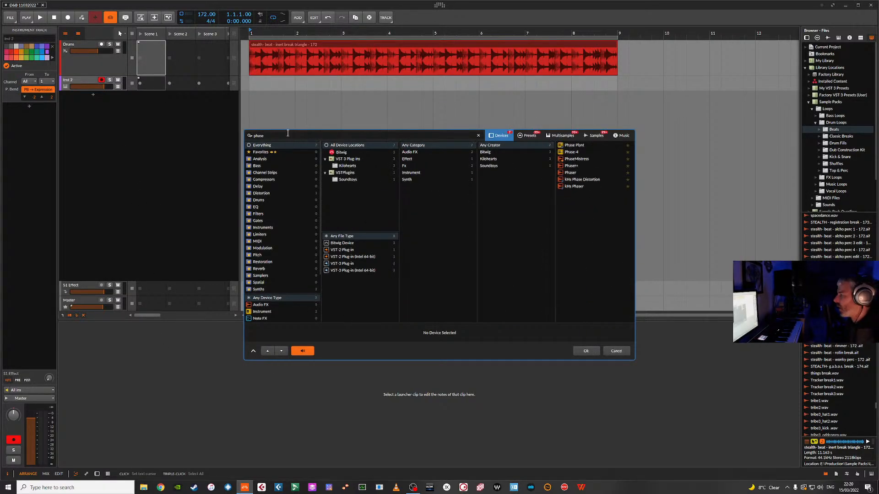
pyautogui.doubleClick(575, 145)
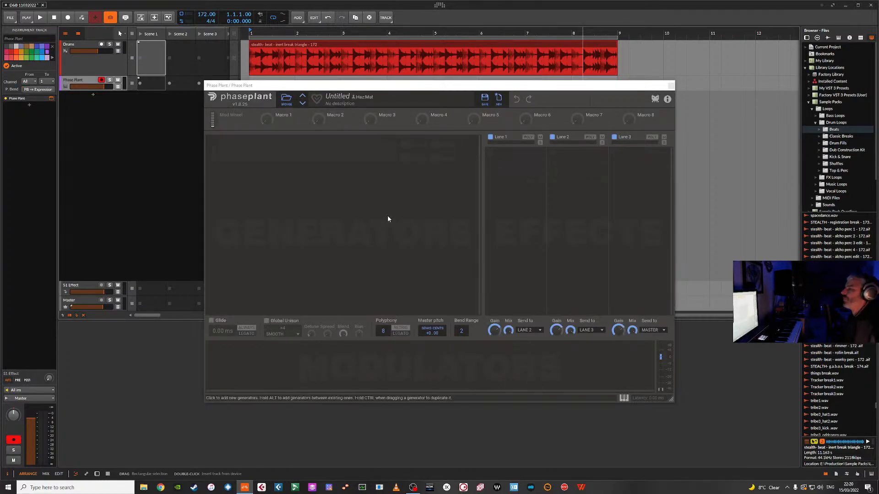
# Step: Add an Analog generator to Phase Plant and set its waveform to sine
pyautogui.click(273, 157)
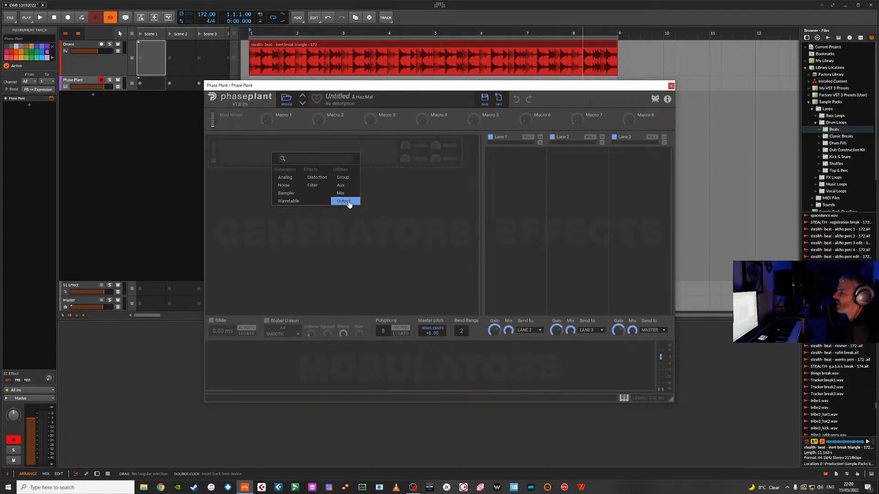
pyautogui.click(285, 178)
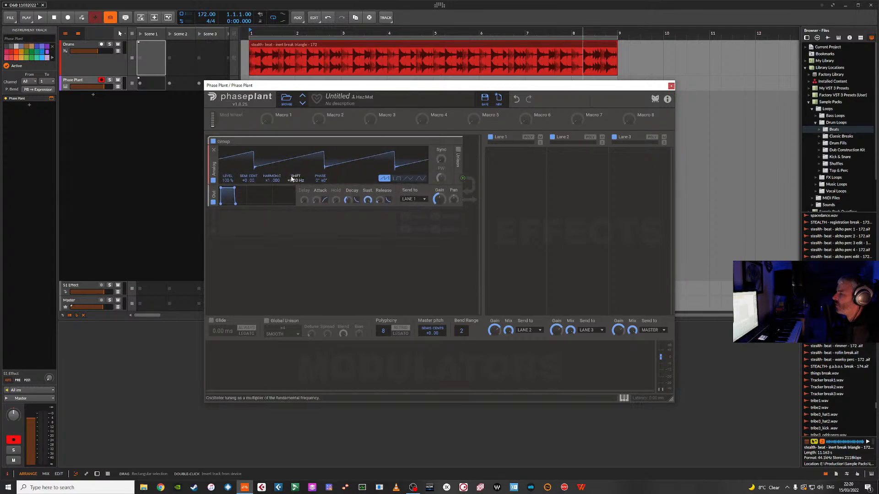
pyautogui.click(421, 179)
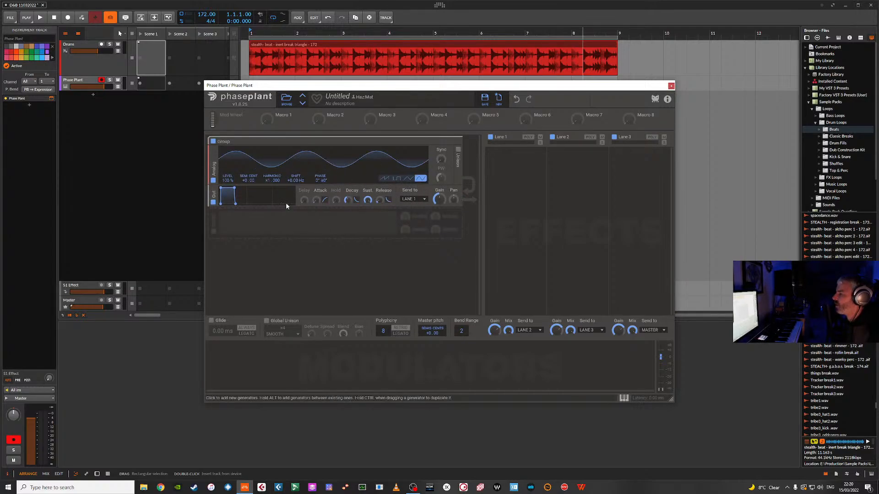
# Step: Set the output envelope's attack and release to 10 ms each
pyautogui.rightClick(316, 199)
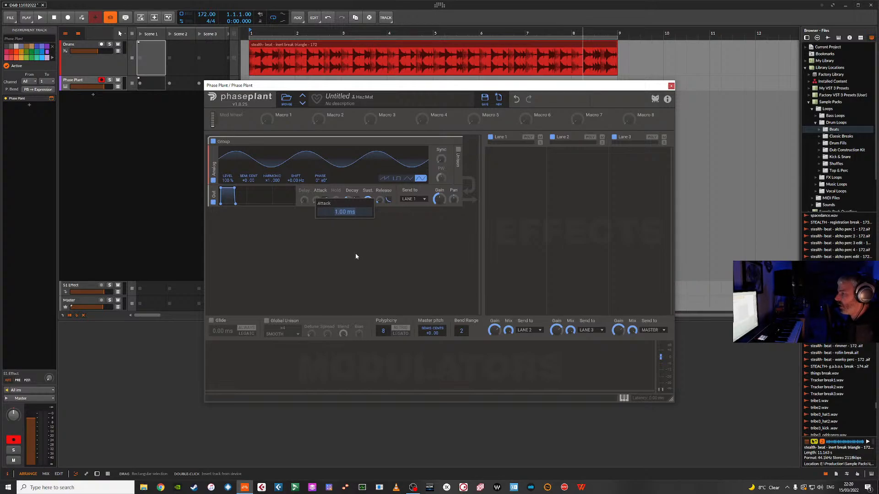
pyautogui.write('10')
pyautogui.press('Return')
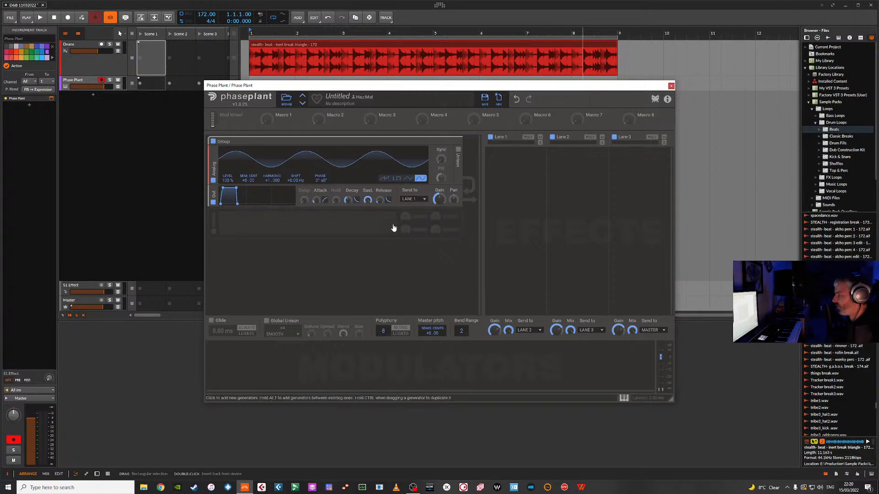
pyautogui.rightClick(379, 201)
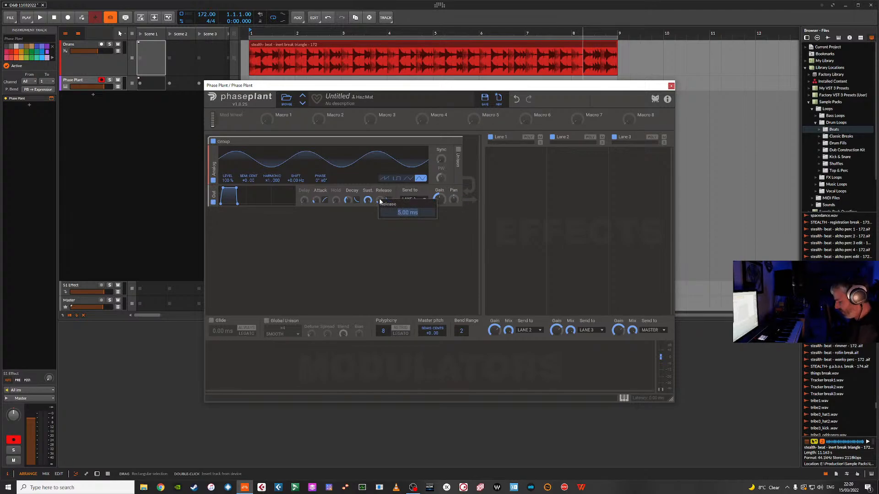
pyautogui.write('10')
pyautogui.press('Return')
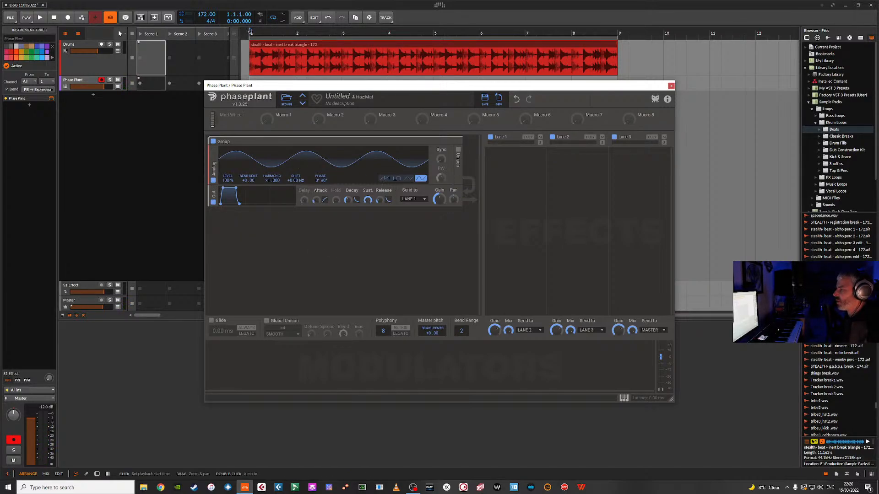
# Step: Play the drum loop from the start, turn the Drums track down a little further, and stop playback
pyautogui.click(285, 6)
pyautogui.press('space')
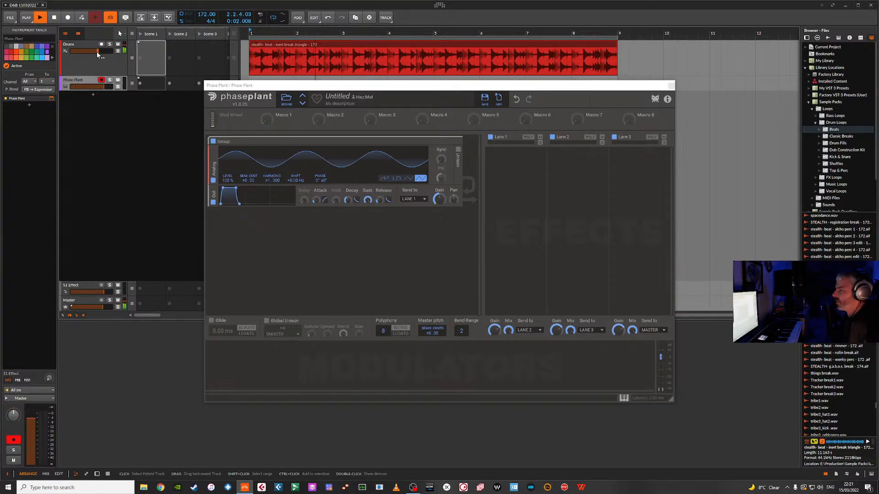
pyautogui.moveTo(98, 51); pyautogui.dragTo(94, 50)
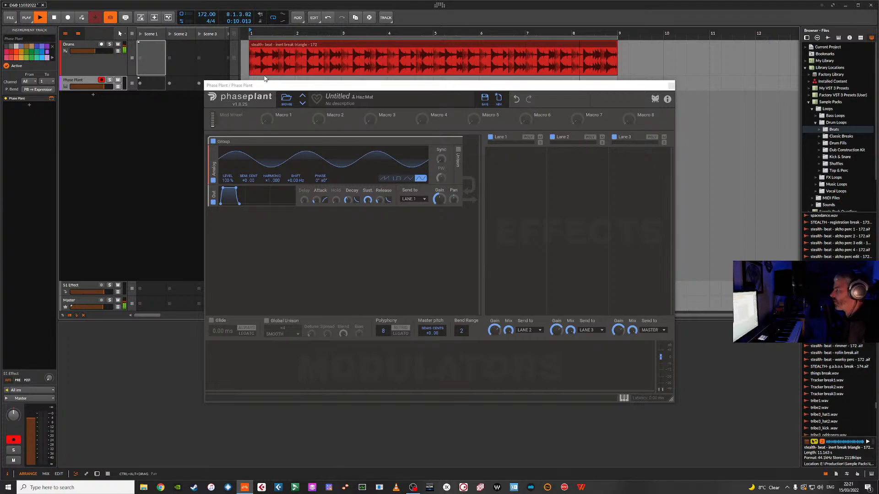
pyautogui.press('space')
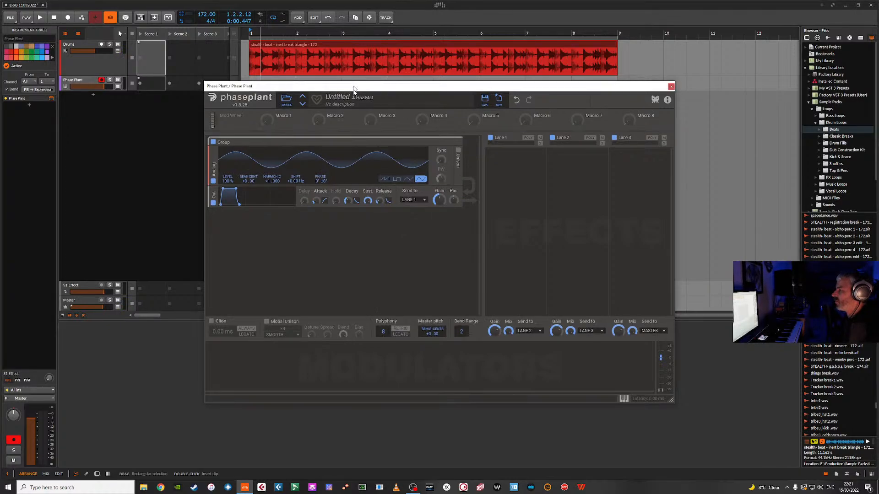
# Step: Make the Phase Plant track taller and create a two-bar clip on it starting at bar 1
pyautogui.moveTo(350, 89); pyautogui.dragTo(354, 164)
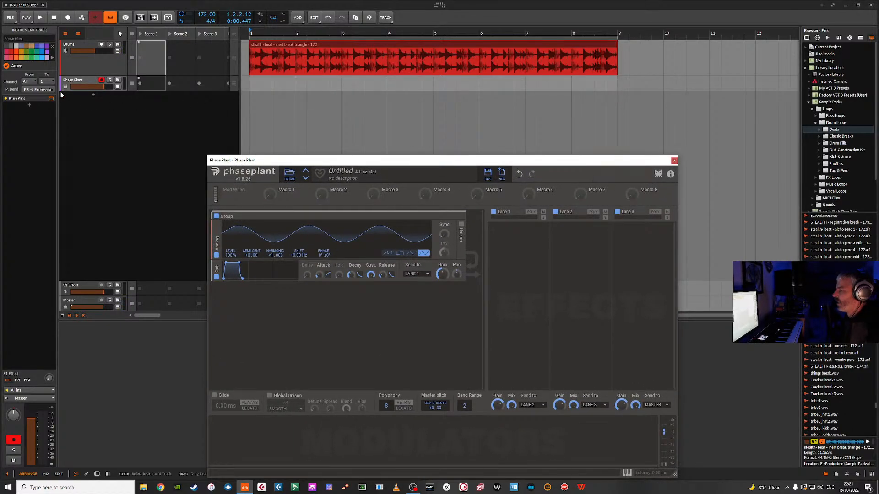
pyautogui.moveTo(71, 91); pyautogui.dragTo(73, 103)
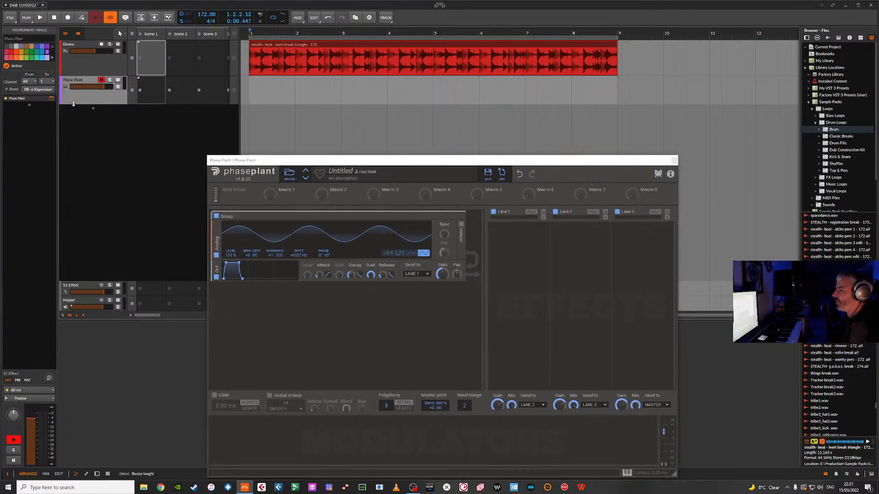
pyautogui.doubleClick(253, 87)
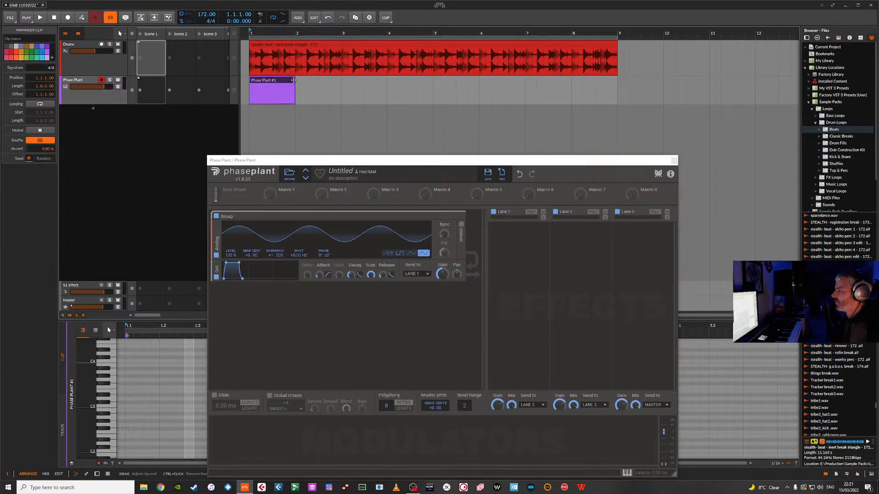
pyautogui.moveTo(297, 81); pyautogui.dragTo(341, 81)
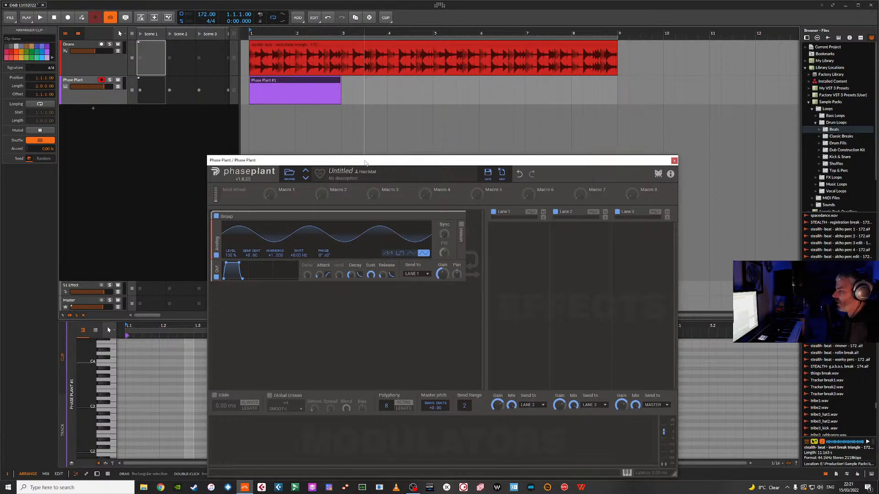
# Step: Set Phase Plant's polyphony to 1 with Legato, and enable Legato glide with a time of 79.9 ms
pyautogui.moveTo(366, 162); pyautogui.dragTo(448, 63)
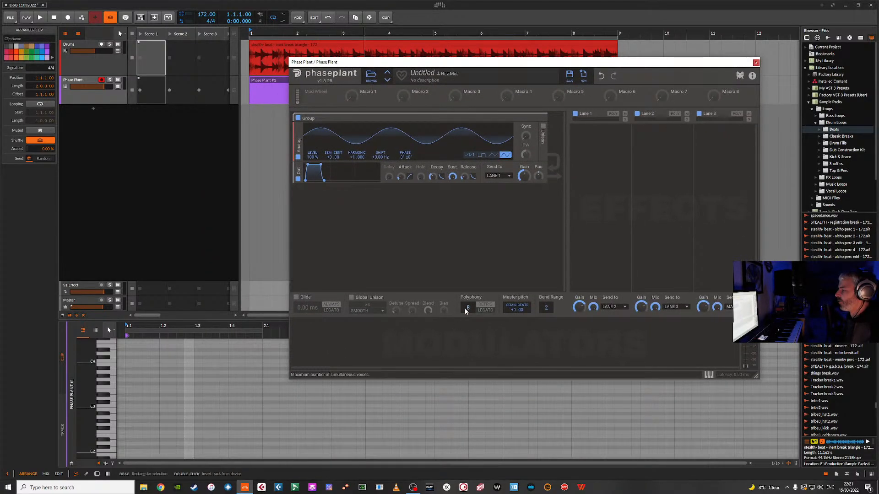
pyautogui.moveTo(468, 308); pyautogui.dragTo(467, 315)
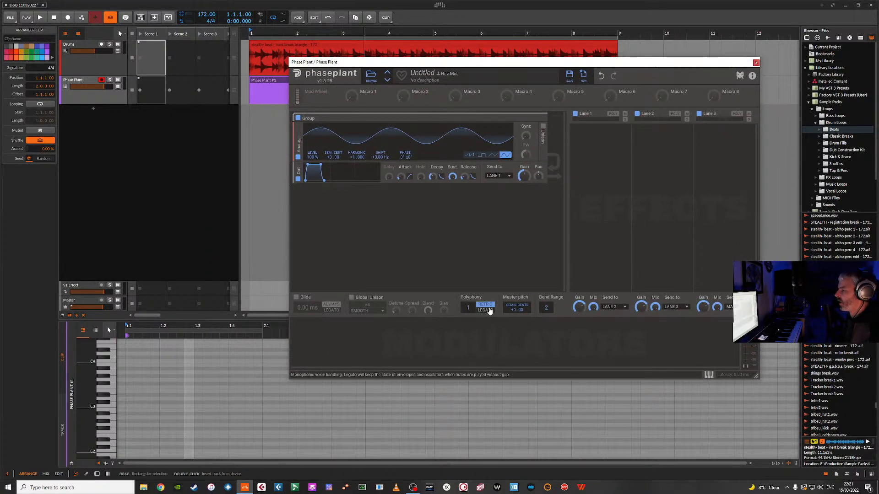
pyautogui.click(487, 312)
pyautogui.click(296, 297)
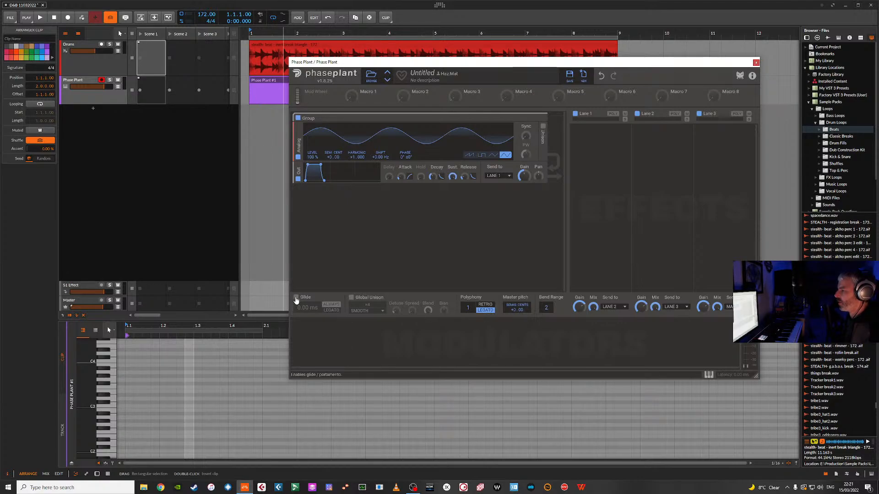
pyautogui.click(332, 310)
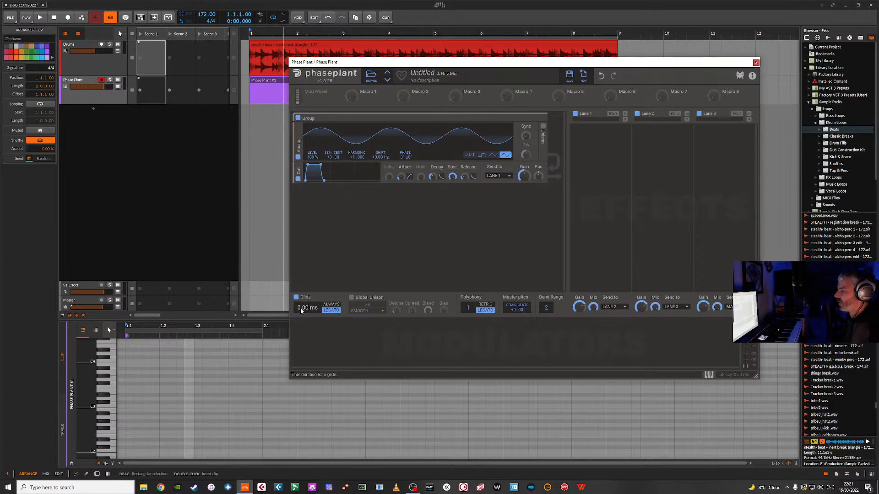
pyautogui.moveTo(307, 308); pyautogui.dragTo(307, 293)
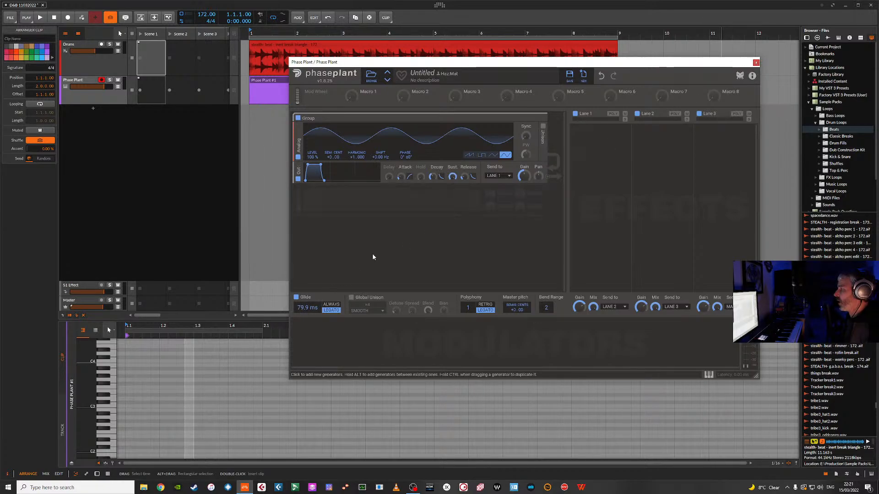
# Step: Add two more Analog generators below the output and set both to sine waves
pyautogui.click(377, 196)
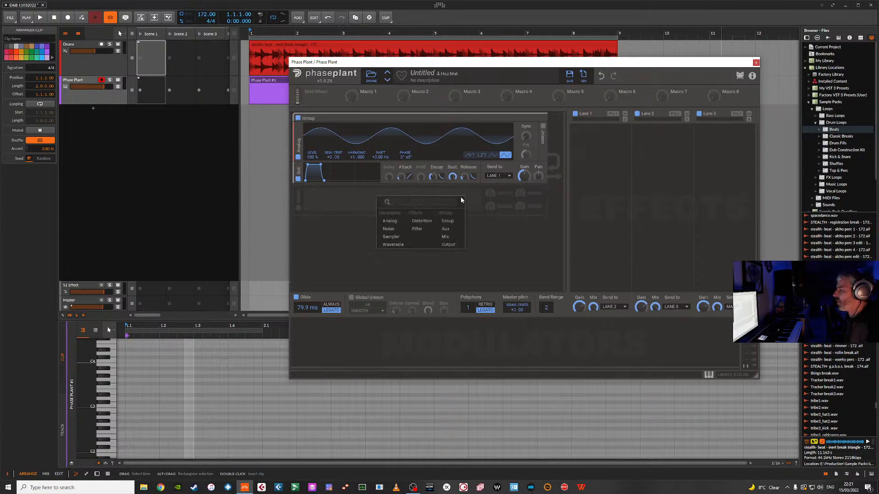
pyautogui.click(389, 222)
pyautogui.click(504, 217)
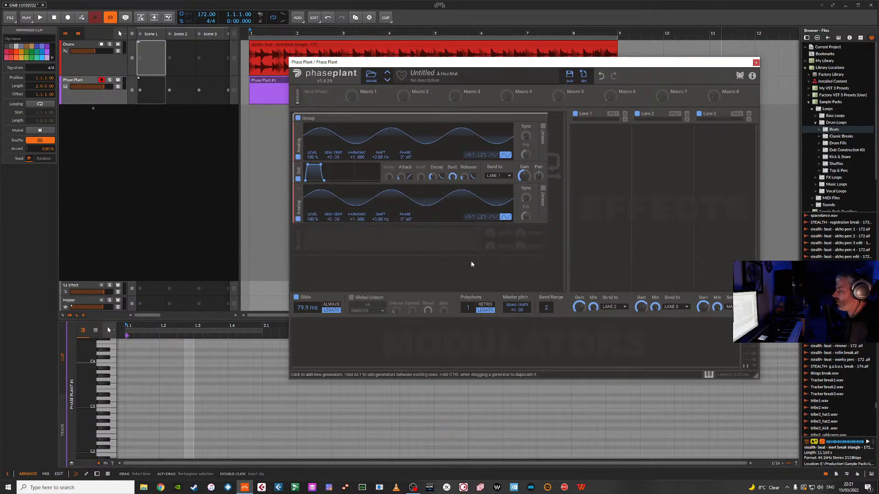
pyautogui.click(379, 239)
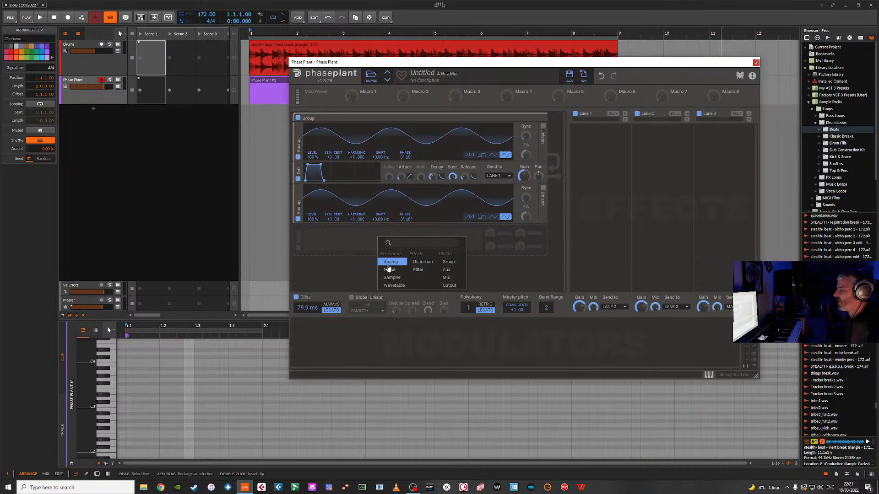
pyautogui.click(389, 263)
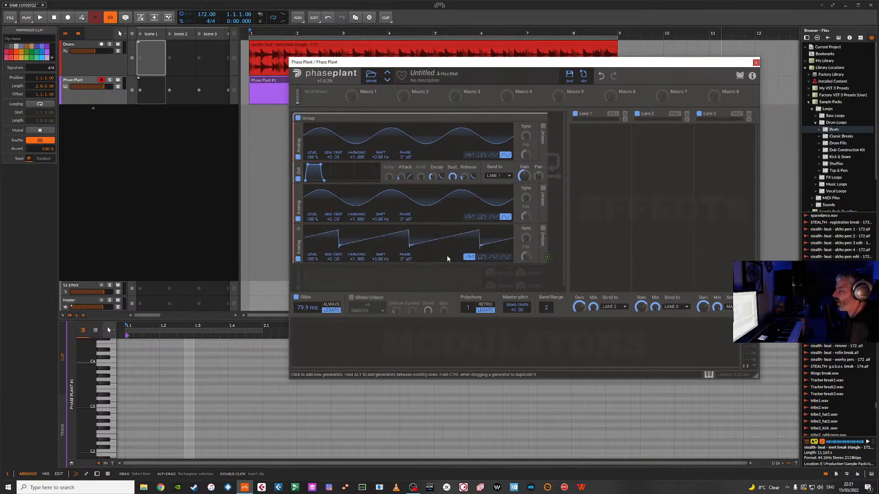
pyautogui.click(505, 257)
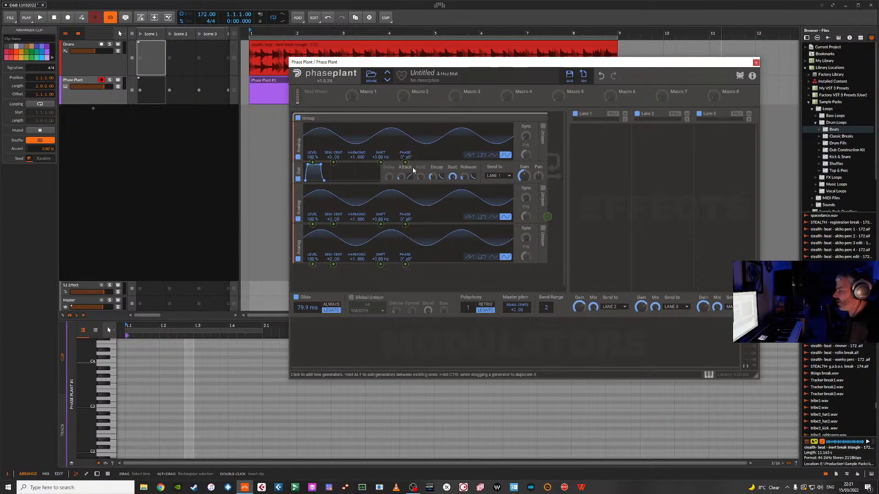
# Step: Route the second Analog oscillator's output to modulate the first oscillator's phase
pyautogui.moveTo(548, 217); pyautogui.dragTo(406, 165)
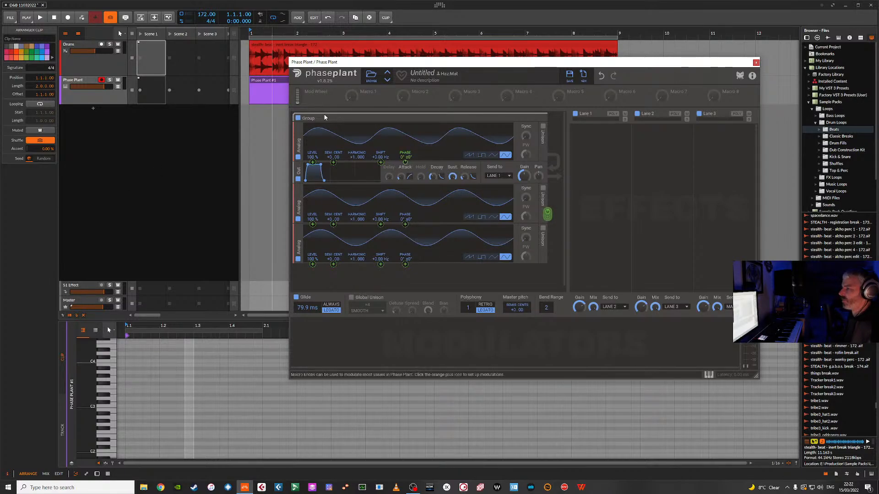
pyautogui.moveTo(470, 66); pyautogui.dragTo(556, 207)
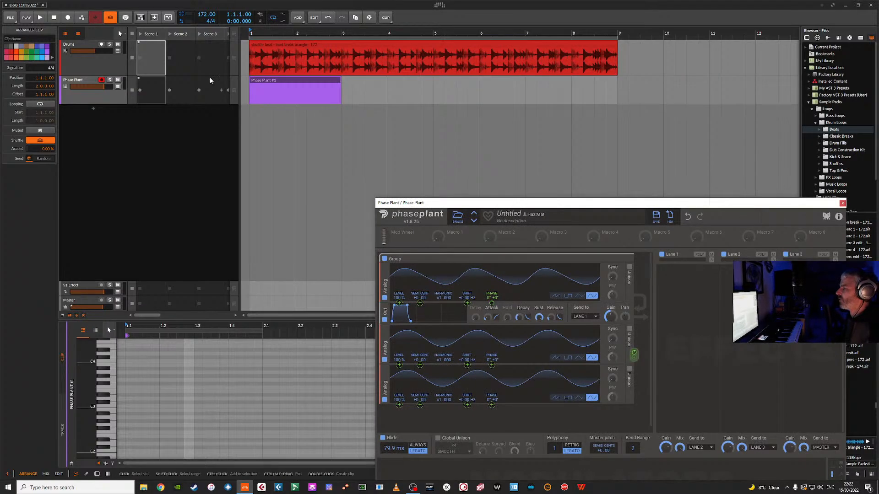
# Step: Draw a one-beat E0 note at the start of the Phase Plant clip and set its velocity to 100%
pyautogui.scroll(-3, 115, 418)
pyautogui.scroll(-5, 115, 416)
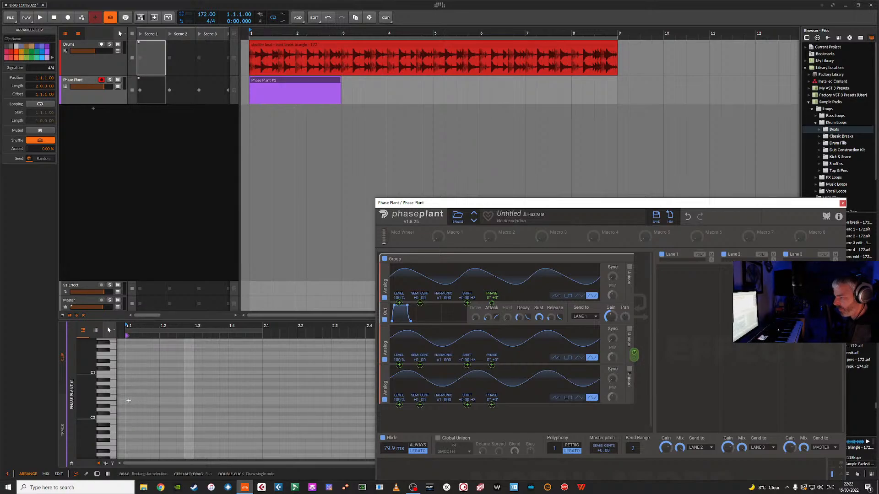
pyautogui.doubleClick(129, 403)
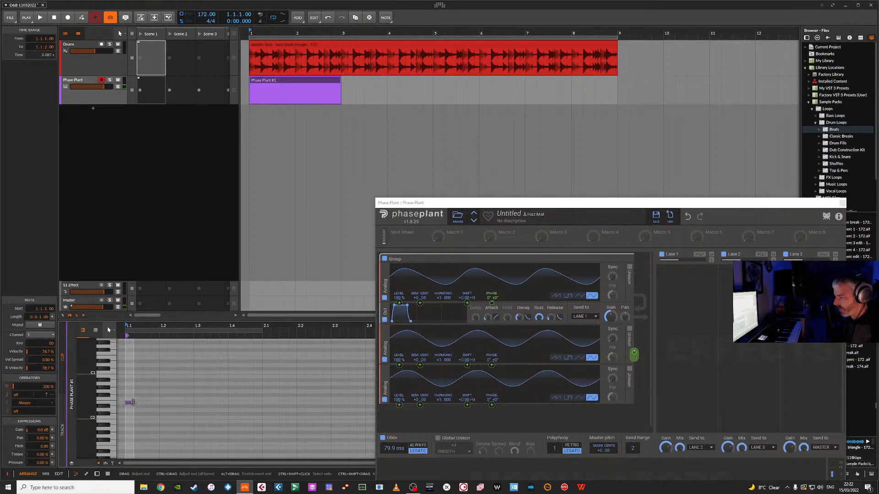
pyautogui.moveTo(133, 403); pyautogui.dragTo(163, 406)
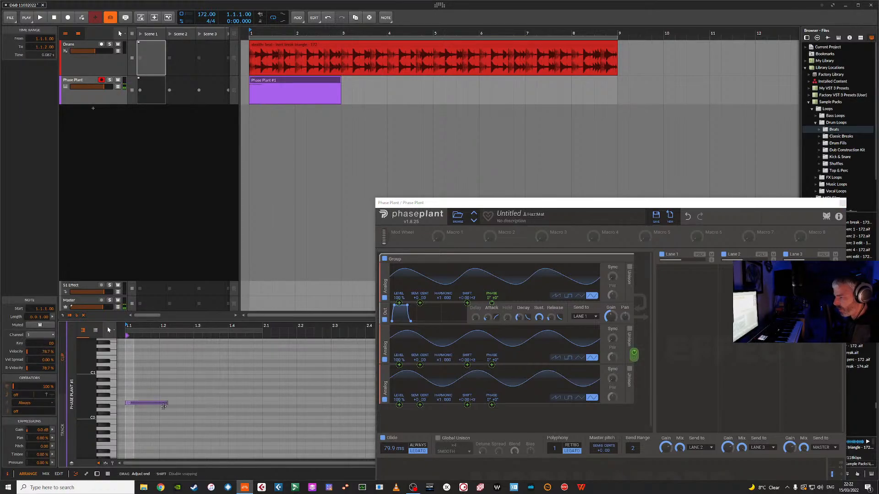
pyautogui.click(105, 463)
pyautogui.moveTo(125, 433); pyautogui.dragTo(126, 415)
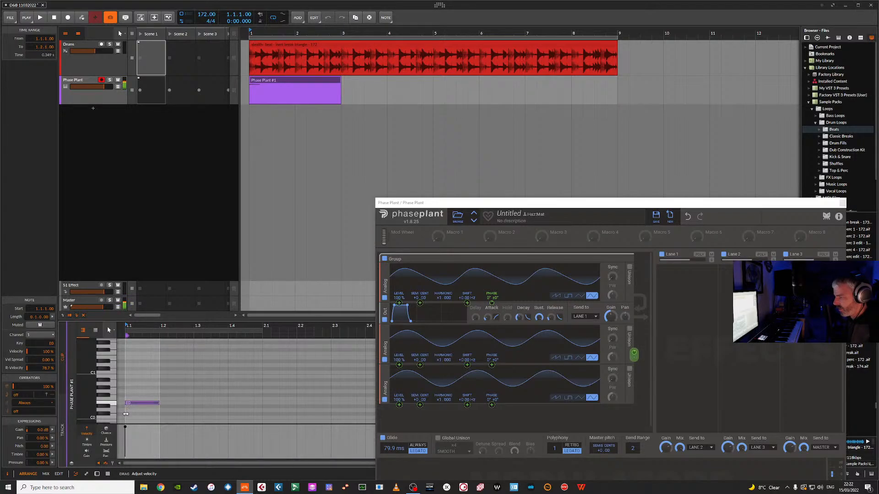
pyautogui.click(105, 464)
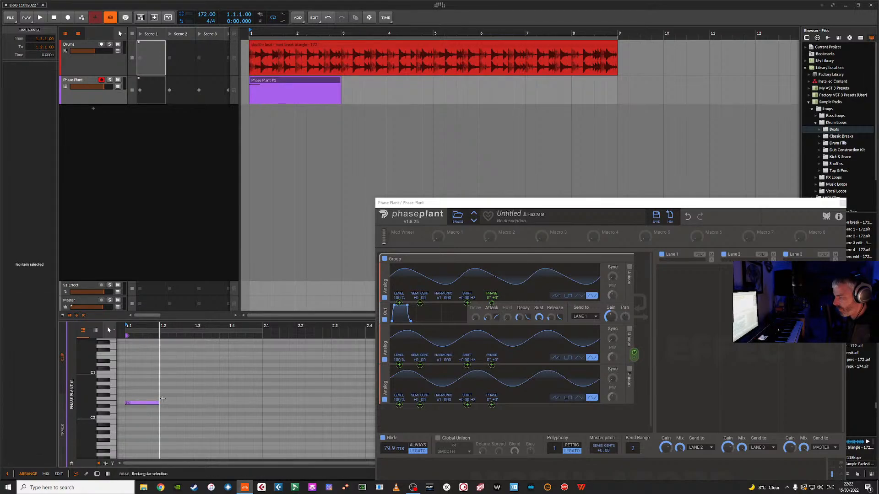
# Step: Add a two-beat F0 note starting on beat 2, and lengthen the E0 note to overlap its start
pyautogui.doubleClick(182, 399)
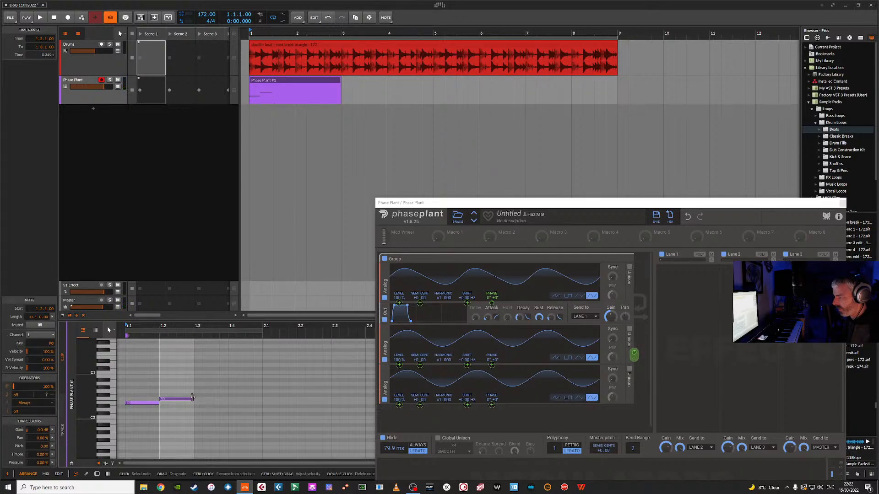
pyautogui.moveTo(192, 398); pyautogui.dragTo(227, 400)
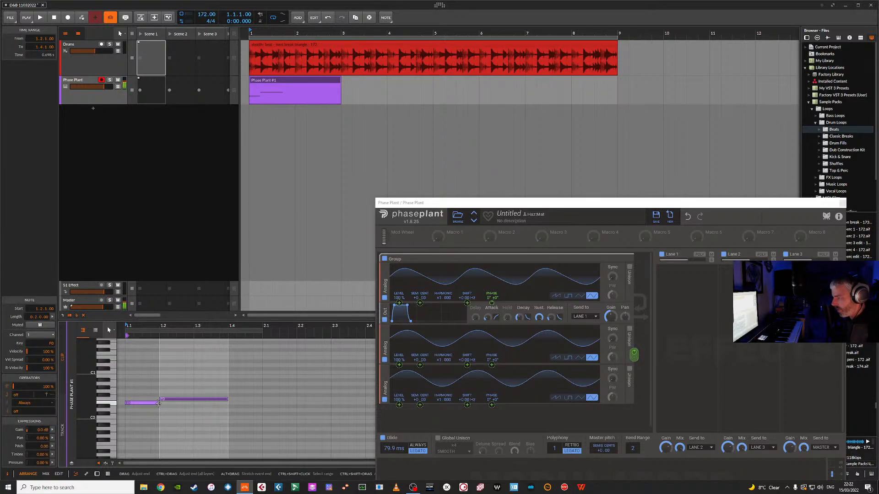
pyautogui.moveTo(158, 402); pyautogui.dragTo(167, 403)
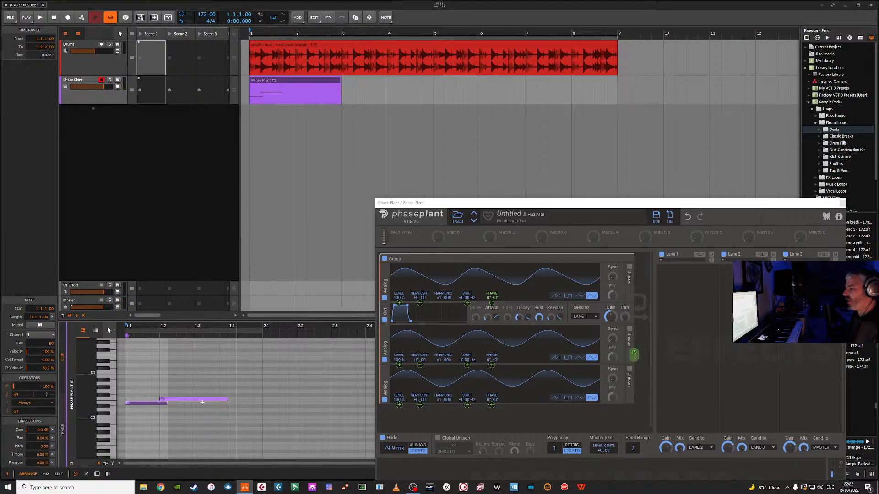
# Step: Play the clip and extend the F0 note to the end of bar 1
pyautogui.press('space')
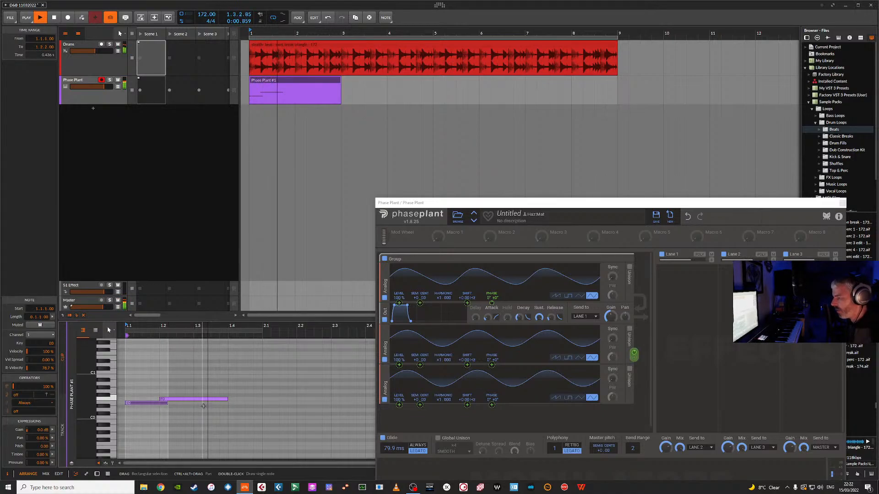
pyautogui.press('space')
pyautogui.moveTo(227, 399); pyautogui.dragTo(261, 403)
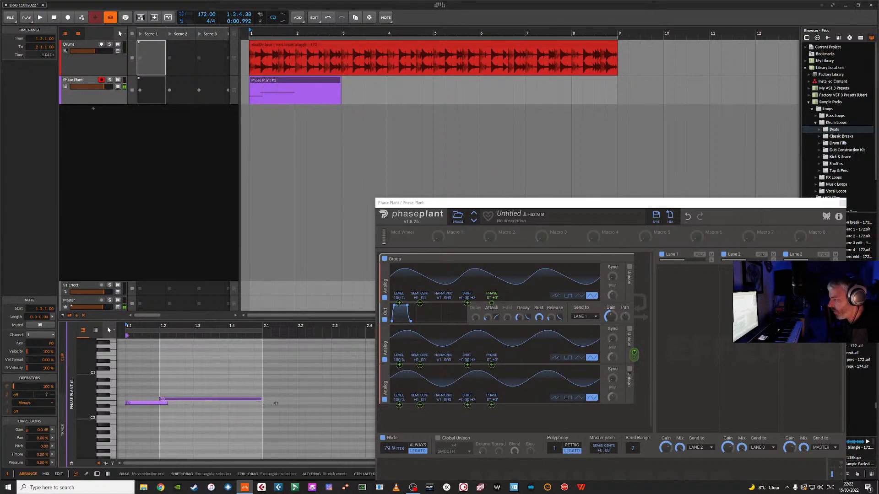
pyautogui.press('space')
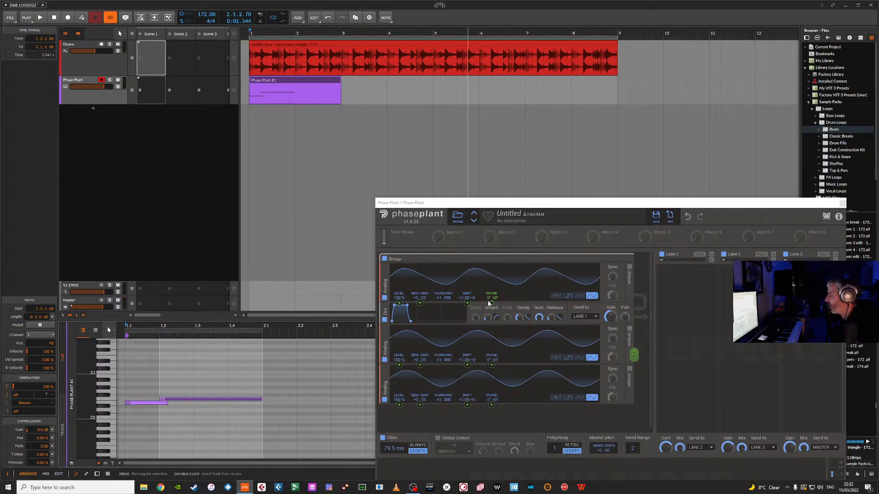
# Step: Increase the second oscillator's modulation of the first oscillator's phase, and play the bass with the drums
pyautogui.moveTo(492, 305); pyautogui.dragTo(492, 297)
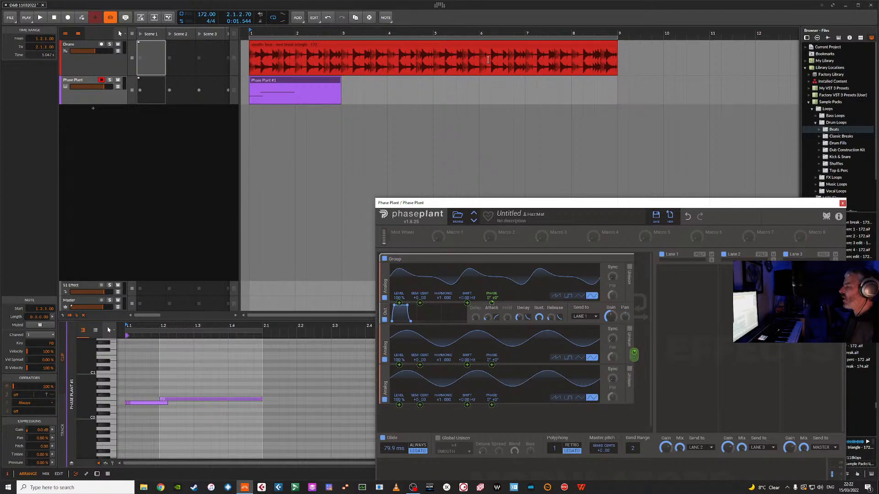
pyautogui.moveTo(572, 203); pyautogui.dragTo(529, 131)
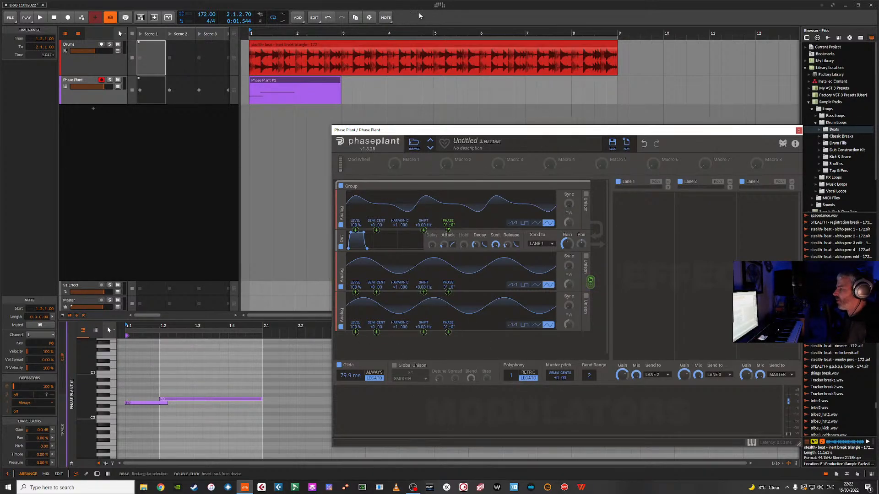
pyautogui.click(486, 8)
pyautogui.press('space')
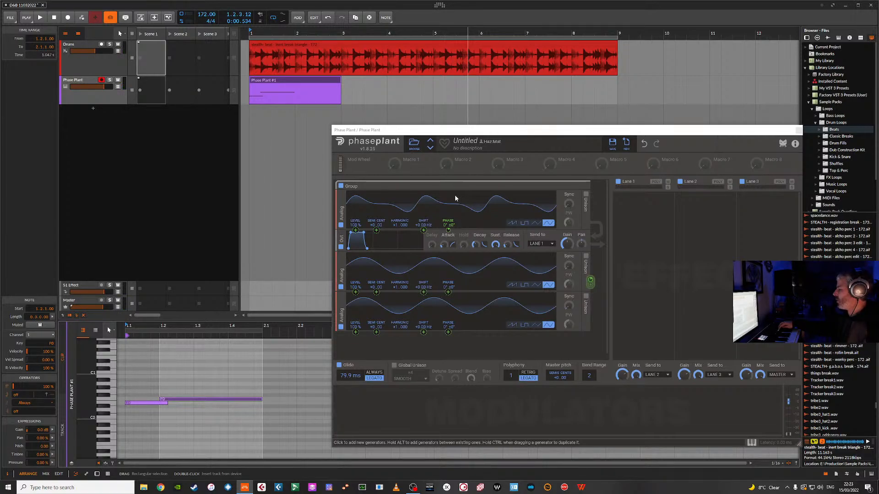
pyautogui.press('space')
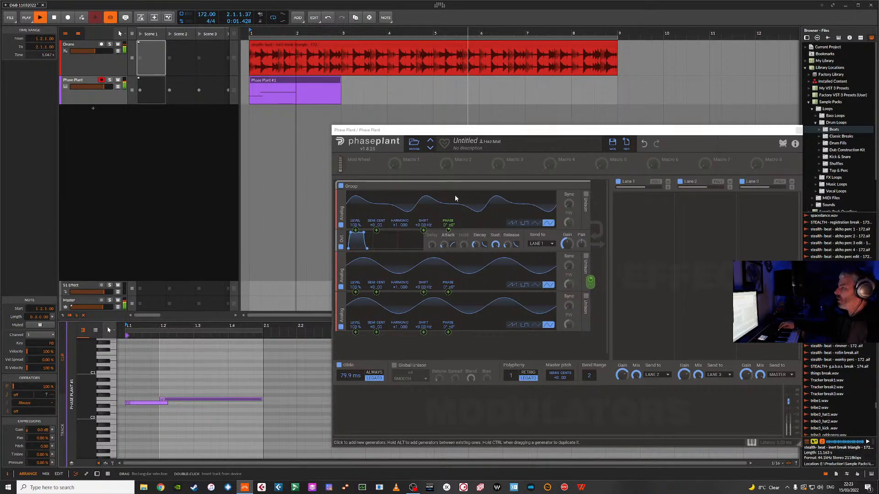
pyautogui.press('space')
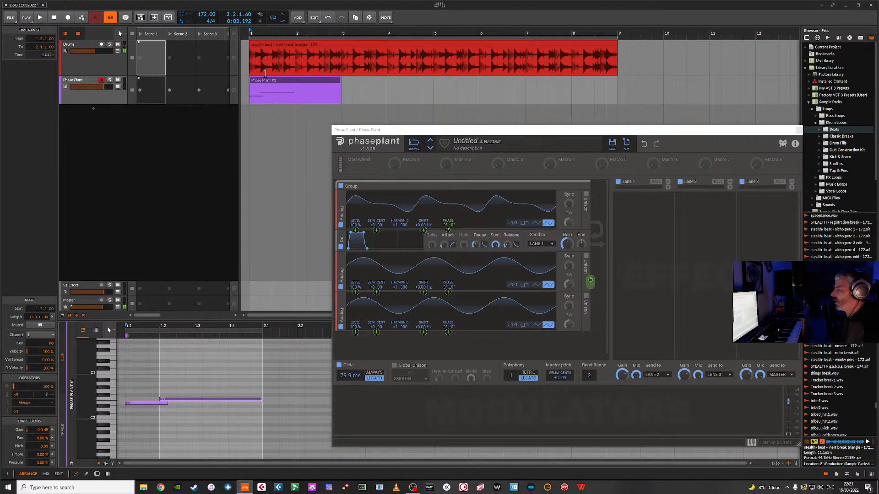
# Step: Duplicate the two-bar Phase Plant clip three times to match the eight-bar drum loop, and play the arrangement
pyautogui.click(271, 80)
pyautogui.hotkey('ctrl', 'd')
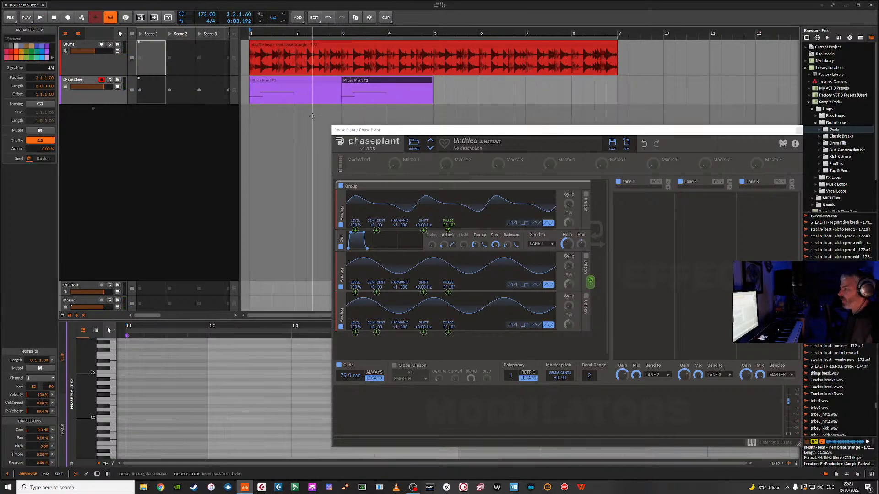
pyautogui.hotkey('ctrl', 'd')
pyautogui.hotkey('ctrl', 'd')
pyautogui.press('space')
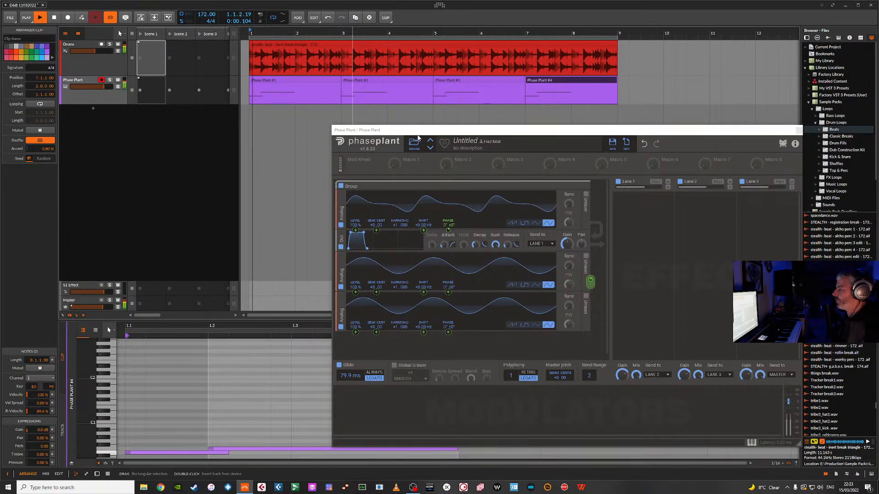
pyautogui.moveTo(614, 130); pyautogui.dragTo(557, 53)
pyautogui.press('space')
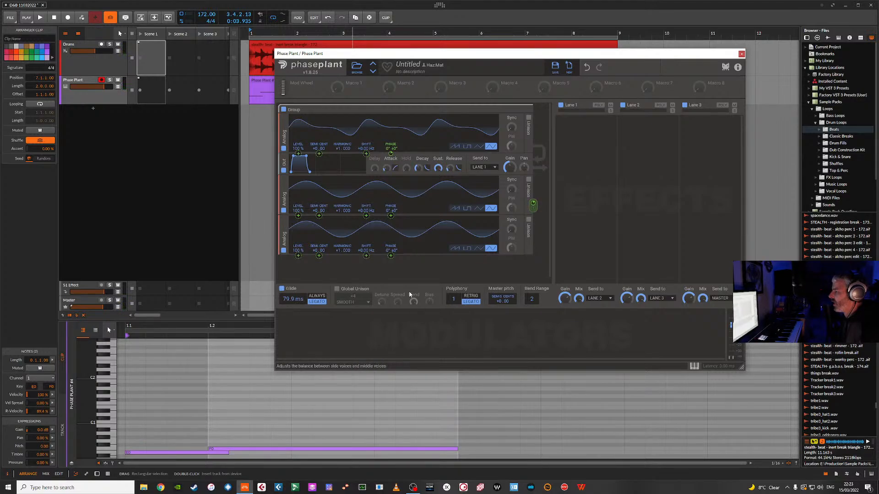
# Step: Set the second oscillator's pitch to +12 semitones and the third oscillator's pitch to +24 semitones
pyautogui.doubleClick(315, 214)
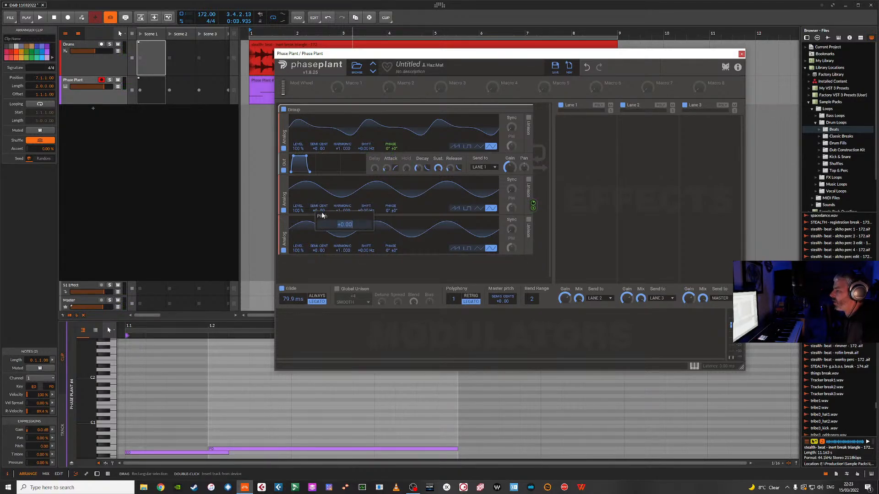
pyautogui.press('Return')
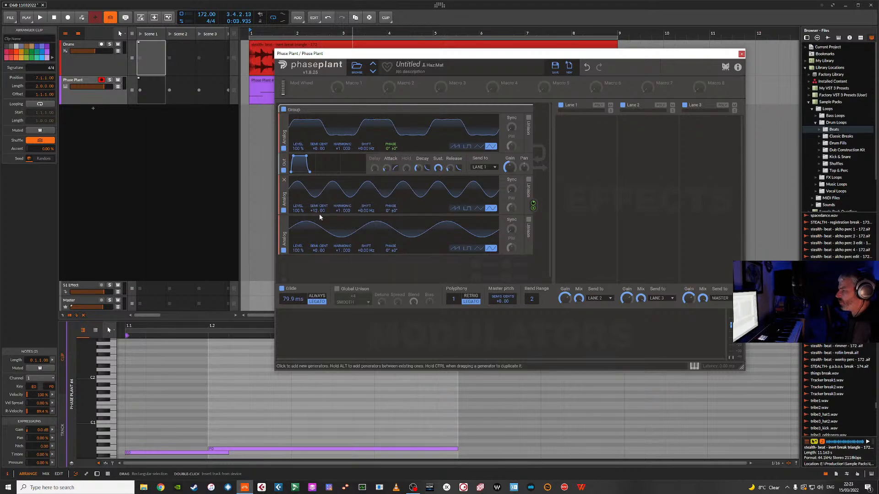
pyautogui.doubleClick(315, 251)
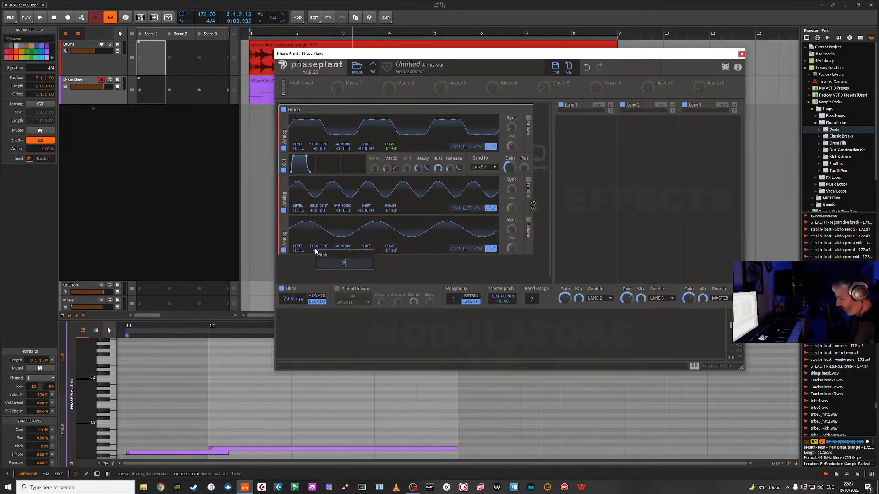
pyautogui.press('Return')
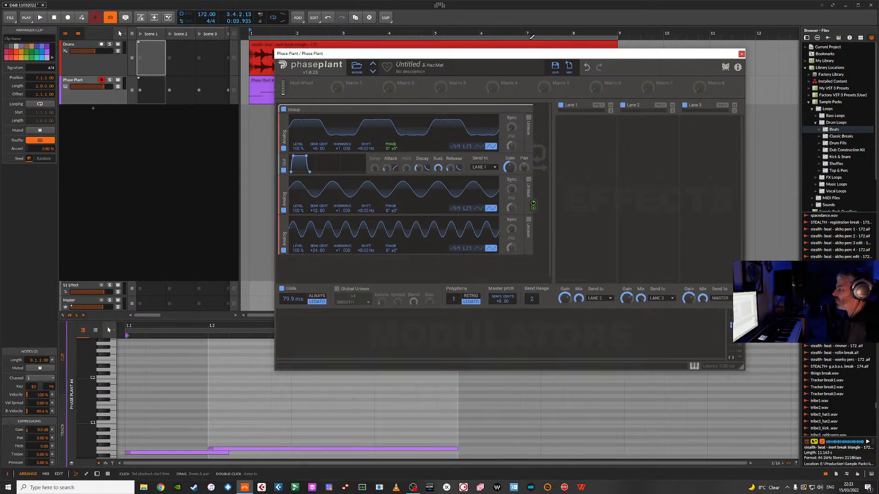
# Step: Fine-tune the first oscillator's phase modulation during playback, and route the third oscillator's output to the second oscillator's phase
pyautogui.press('space')
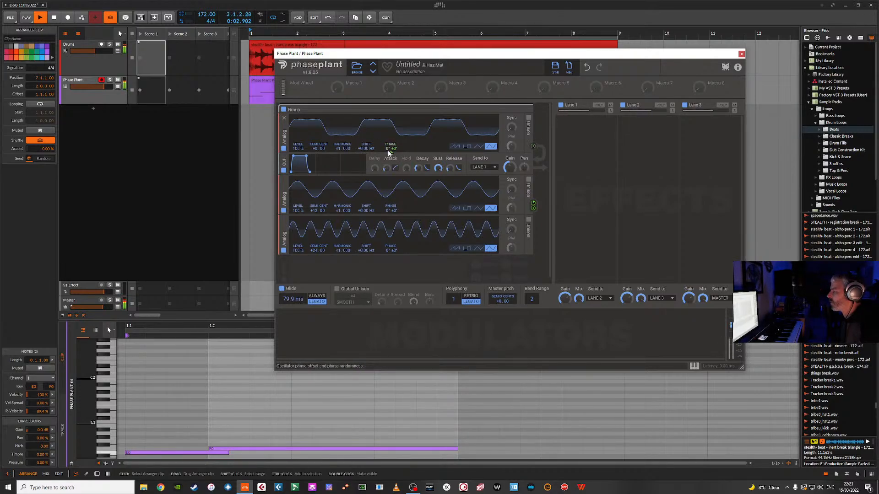
pyautogui.moveTo(391, 155); pyautogui.dragTo(390, 159)
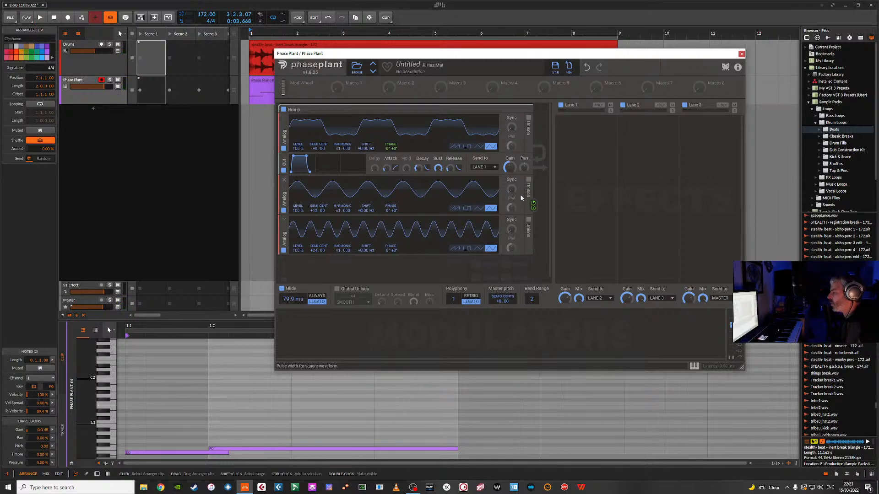
pyautogui.moveTo(534, 249); pyautogui.dragTo(390, 210)
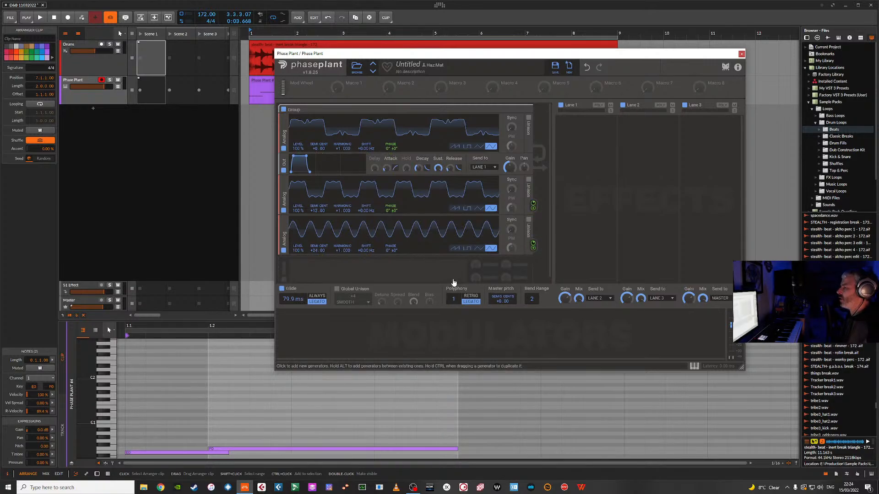
# Step: Set the third oscillator's modulation of the second oscillator's phase to 20% during playback
pyautogui.press('space')
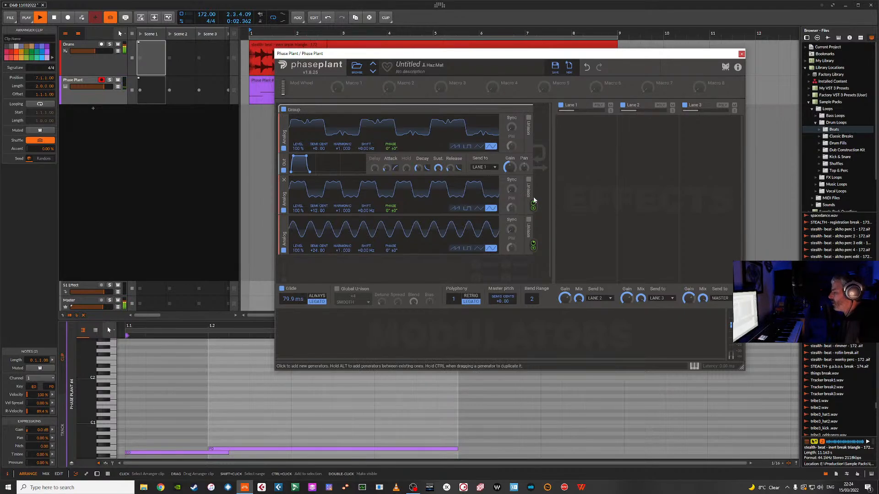
pyautogui.moveTo(534, 243); pyautogui.dragTo(534, 235)
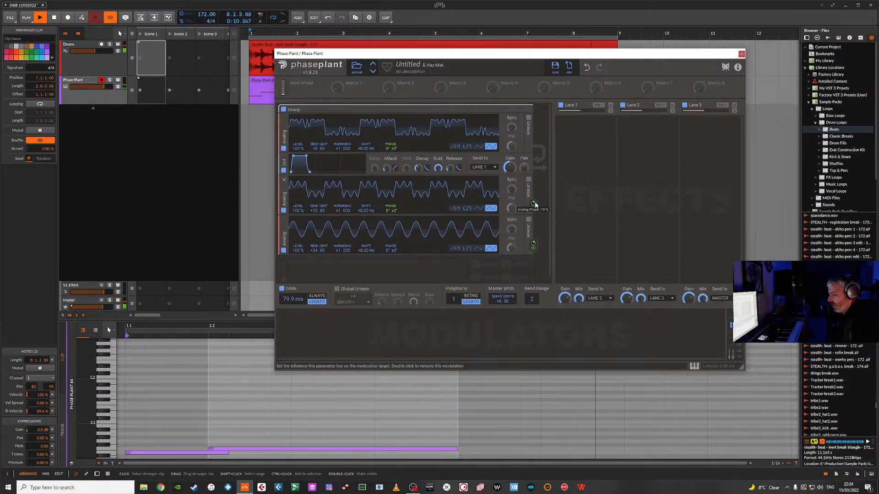
pyautogui.press('space')
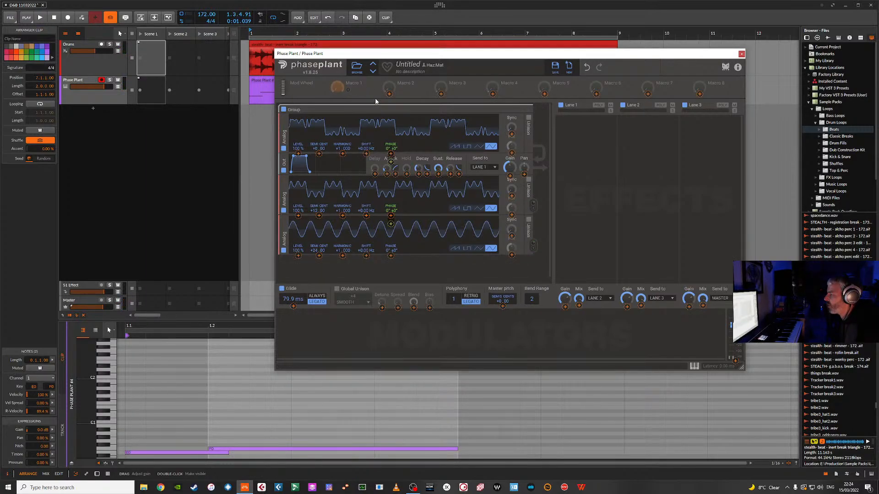
# Step: Assign Macro 1 at 100% to the first oscillator's phase modulation amount and rename the macro "FM 2 > 1"
pyautogui.moveTo(349, 91); pyautogui.dragTo(423, 193)
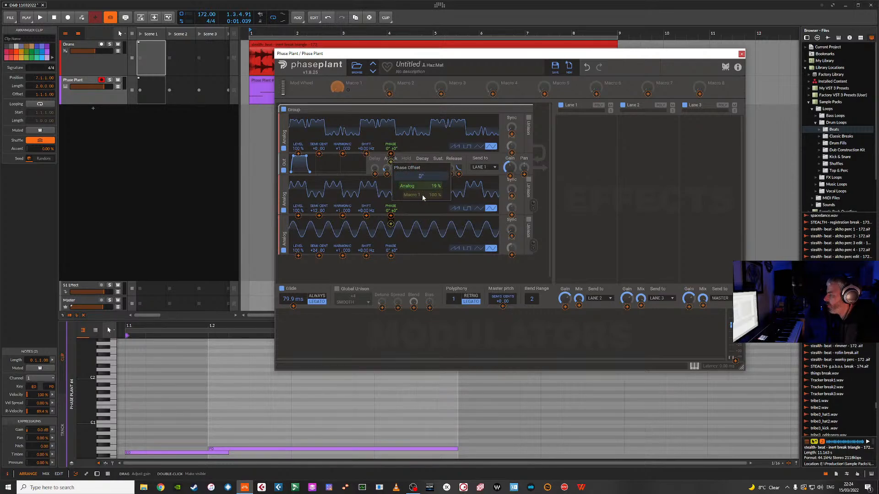
pyautogui.click(422, 193)
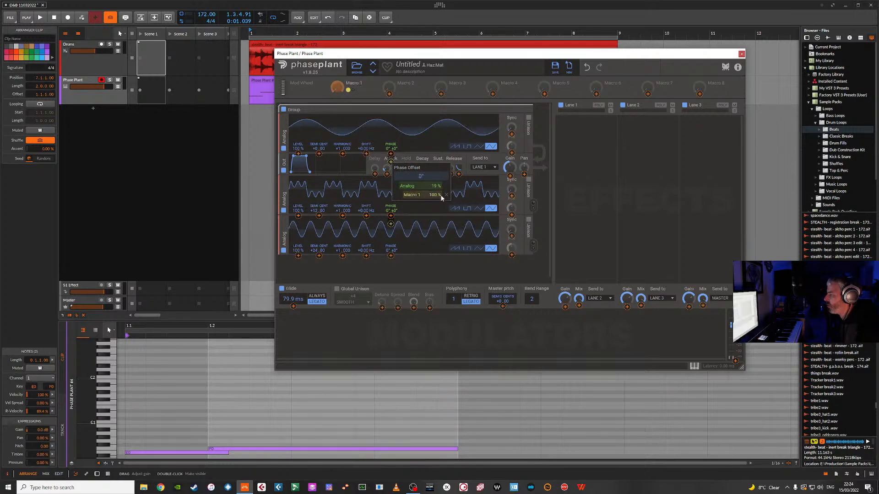
pyautogui.click(354, 84)
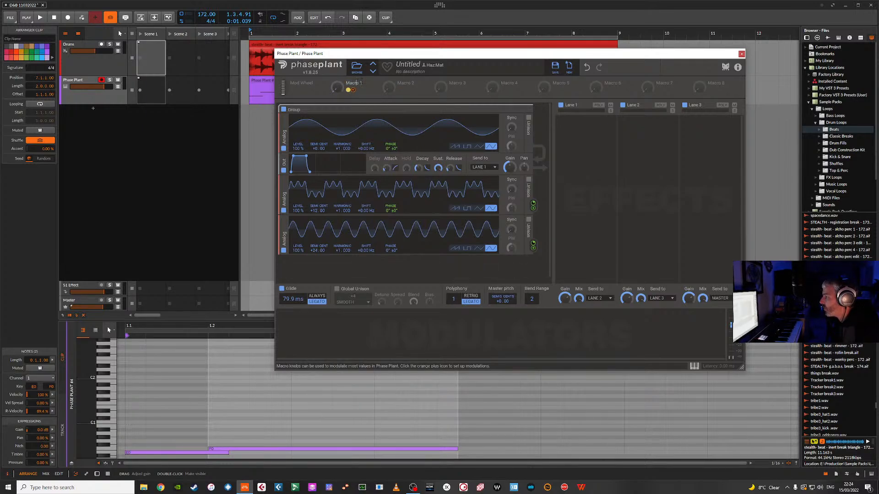
pyautogui.write('FM 2 >')
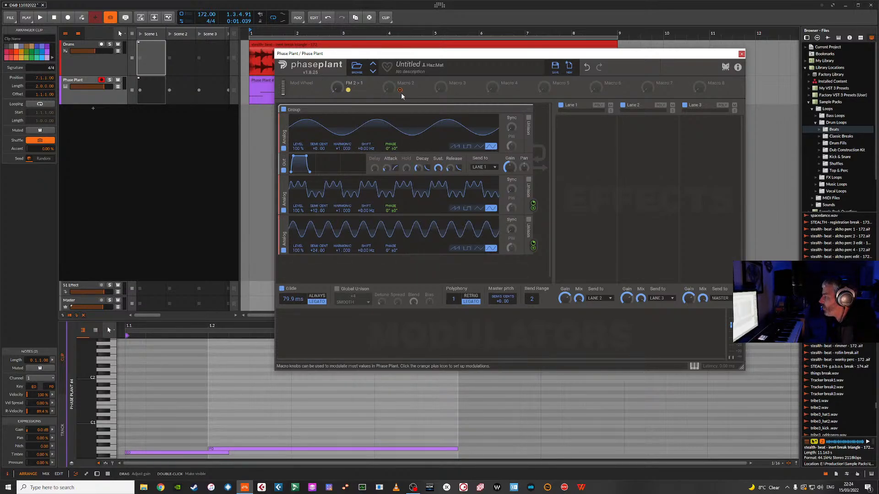
# Step: Assign Macro 2 at 100% to the amount of the second oscillator's phase modulation
pyautogui.click(400, 90)
pyautogui.click(391, 226)
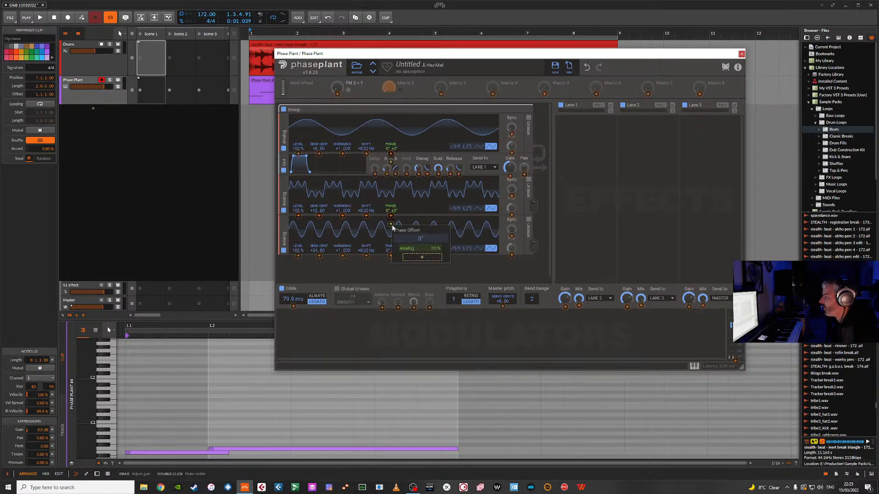
pyautogui.click(426, 259)
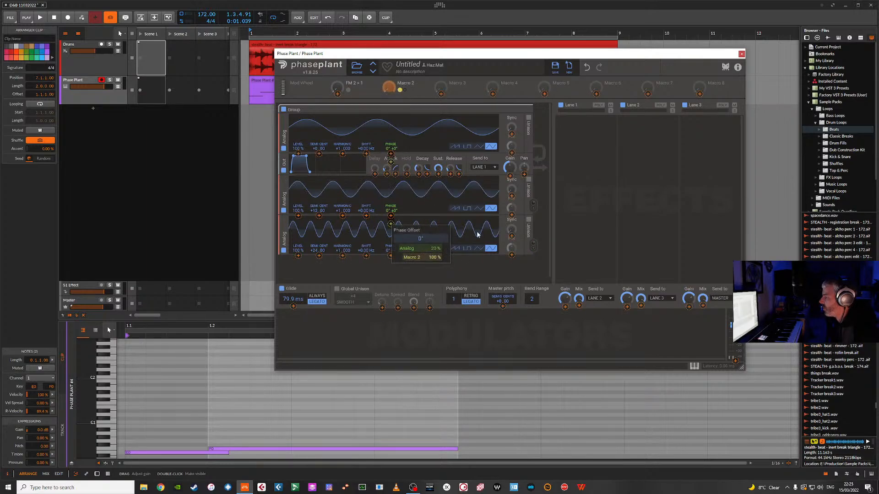
# Step: Rename Macro 2 as "FM 3 > 2" and close the Phase Plant window
pyautogui.click(408, 86)
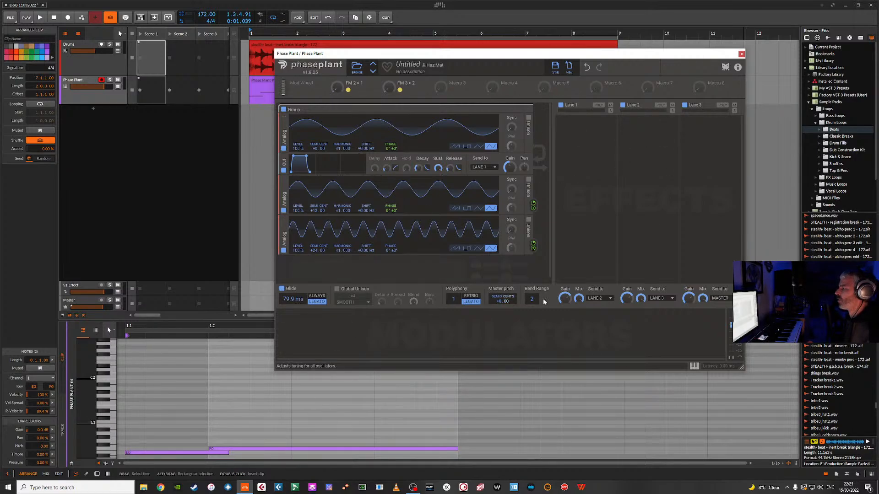
pyautogui.click(742, 54)
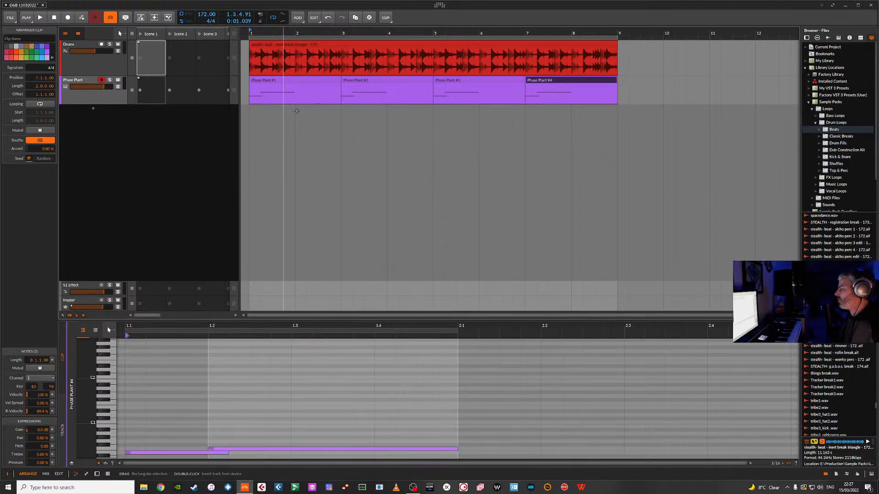
# Step: Review the notes of the four Phase Plant clips one by one, ending on the first clip
pyautogui.click(307, 80)
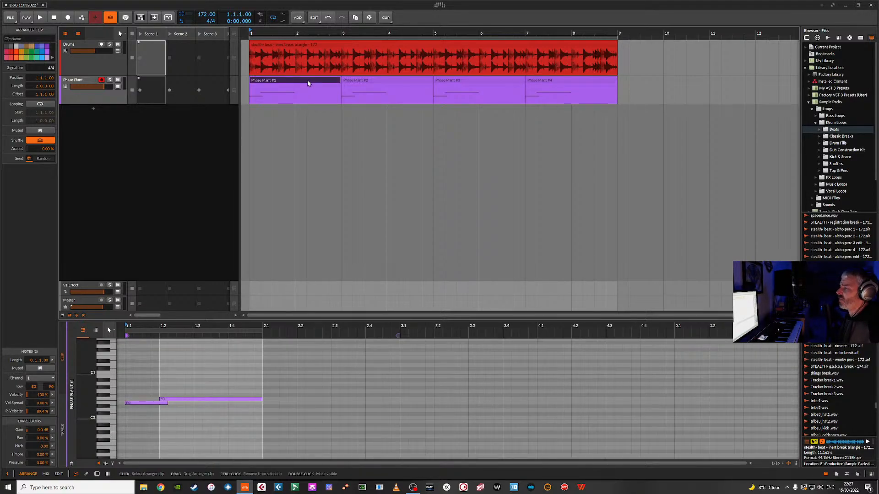
pyautogui.click(399, 83)
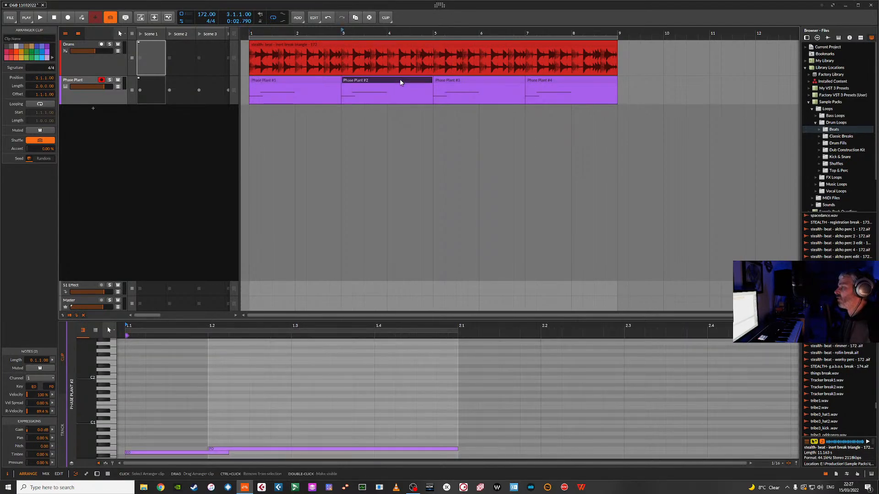
pyautogui.click(494, 83)
pyautogui.click(566, 81)
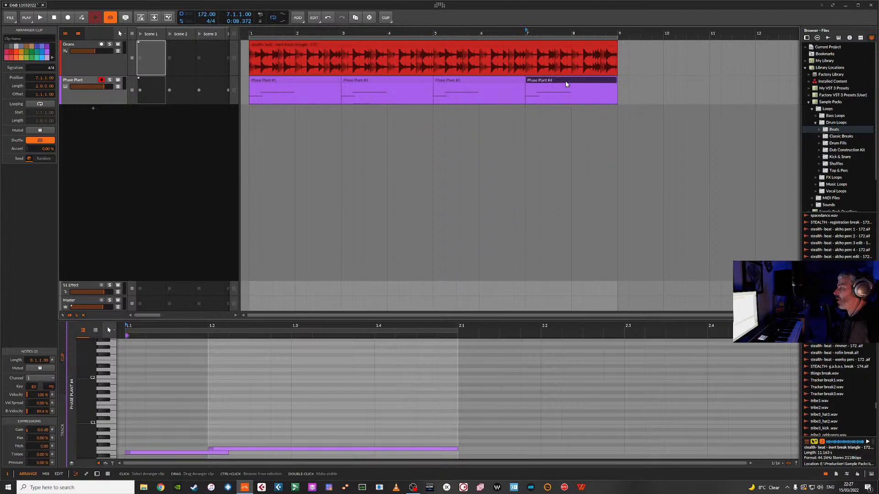
pyautogui.click(481, 81)
pyautogui.click(378, 80)
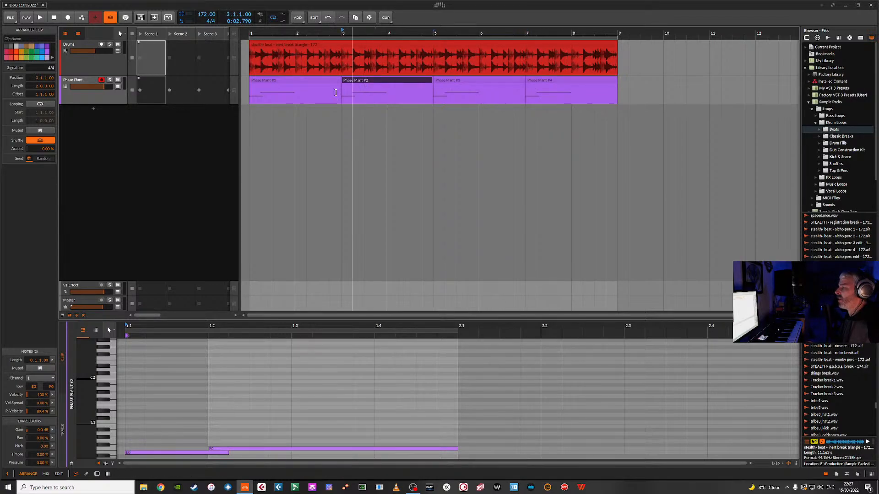
pyautogui.click(295, 80)
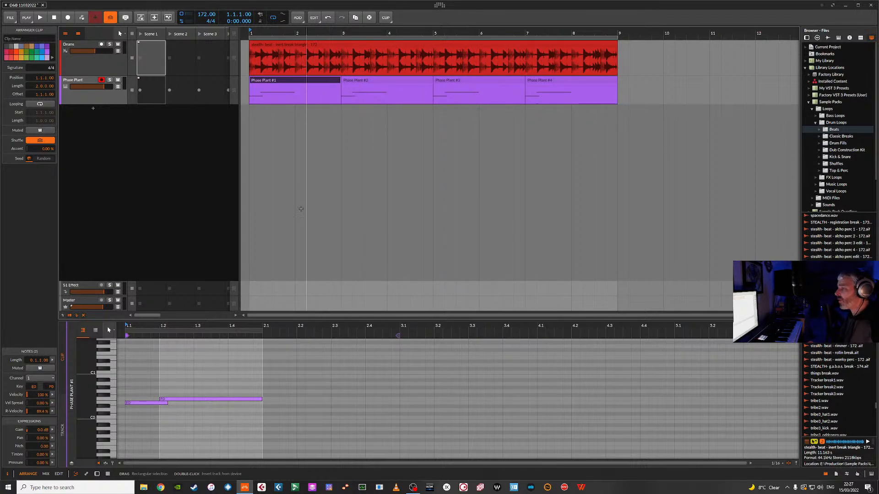
# Step: Expose the FM 2 > 1 macro as a parameter on the Phase Plant device and set it to 3%
pyautogui.click(98, 474)
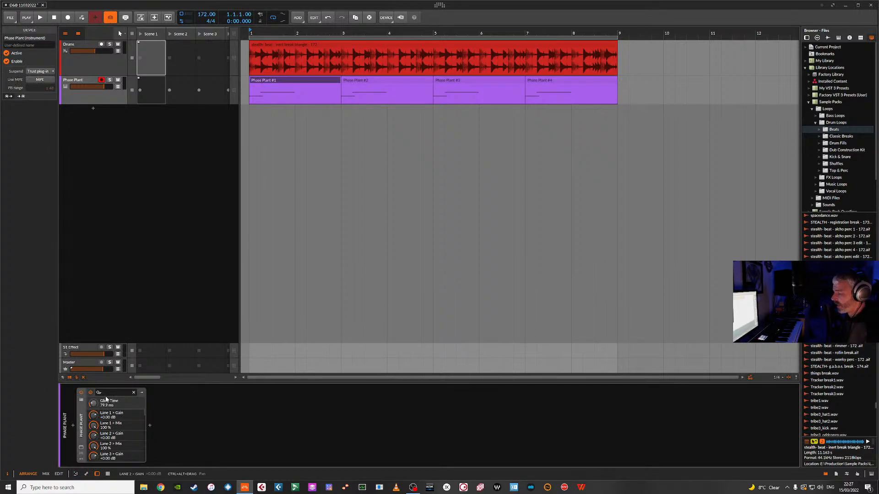
pyautogui.click(81, 447)
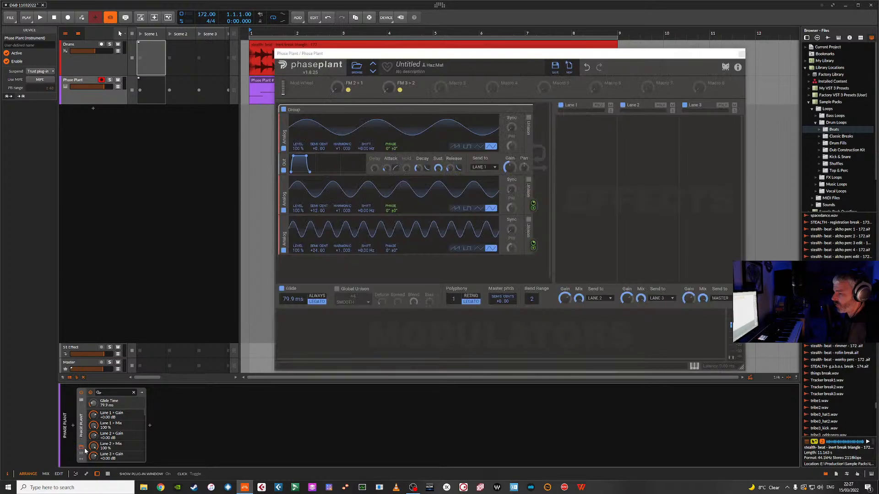
pyautogui.click(340, 89)
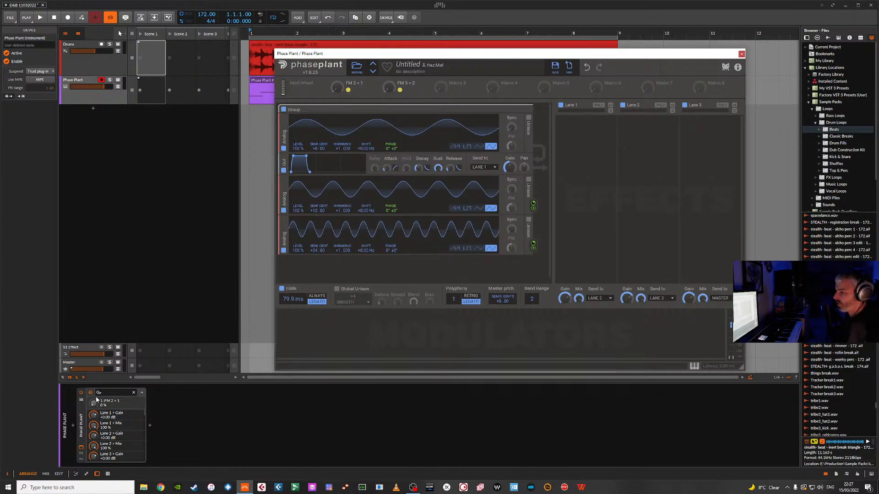
pyautogui.moveTo(94, 404)
pyautogui.mouseDown()
pyautogui.moveTo(94, 368)
pyautogui.moveTo(94, 403)
pyautogui.mouseUp()
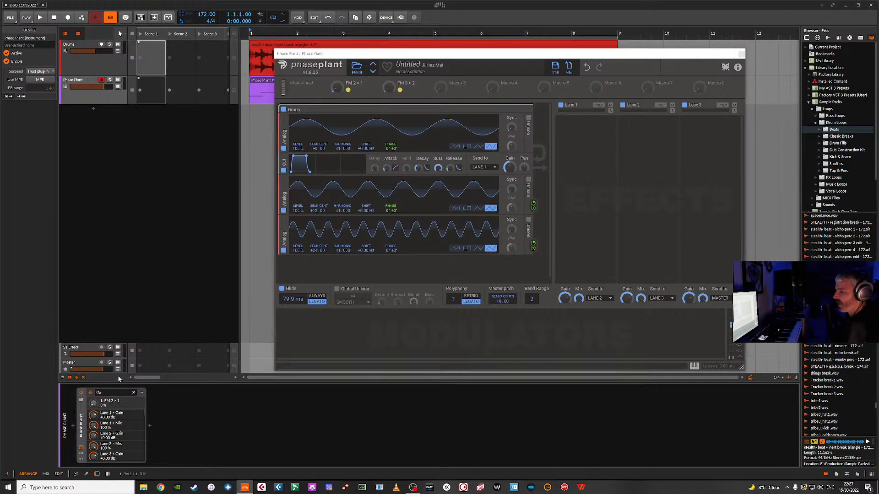
pyautogui.click(741, 55)
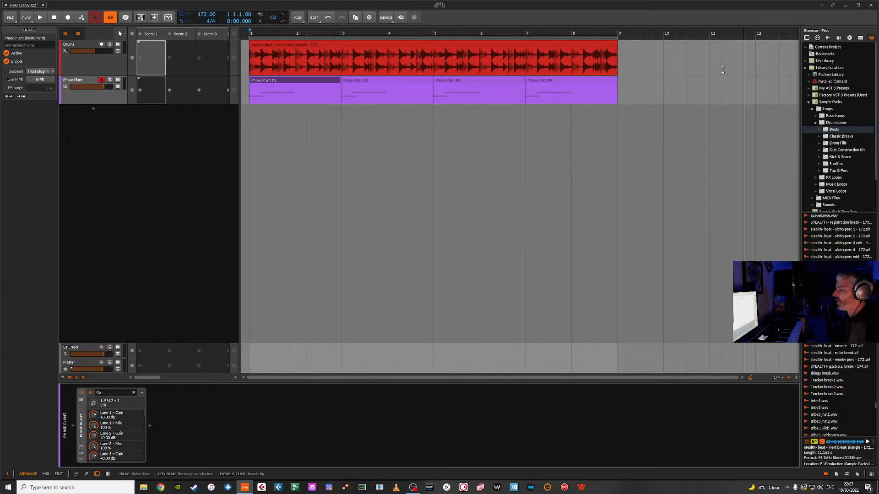
# Step: Add a Classic LFO modulator to the Phase Plant device and map it to FM 2 > 1 with an amount of 0.280
pyautogui.click(81, 459)
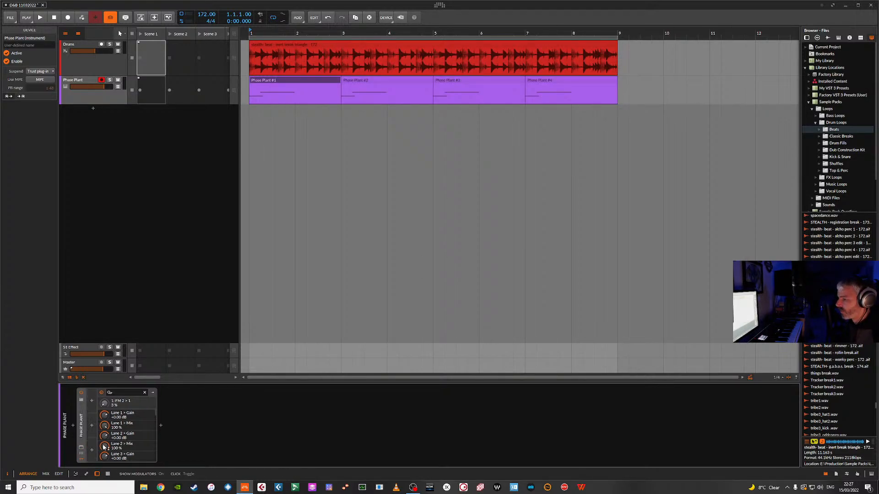
pyautogui.click(93, 402)
pyautogui.click(93, 401)
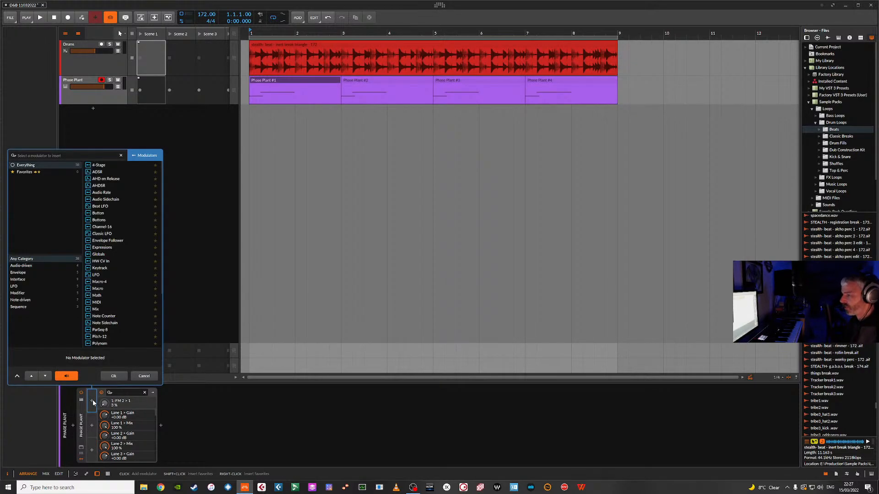
pyautogui.write('lfo')
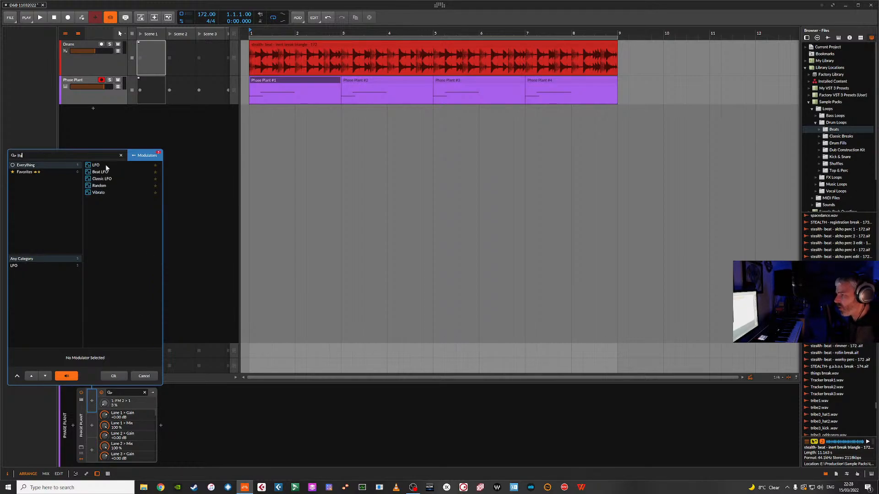
pyautogui.doubleClick(102, 178)
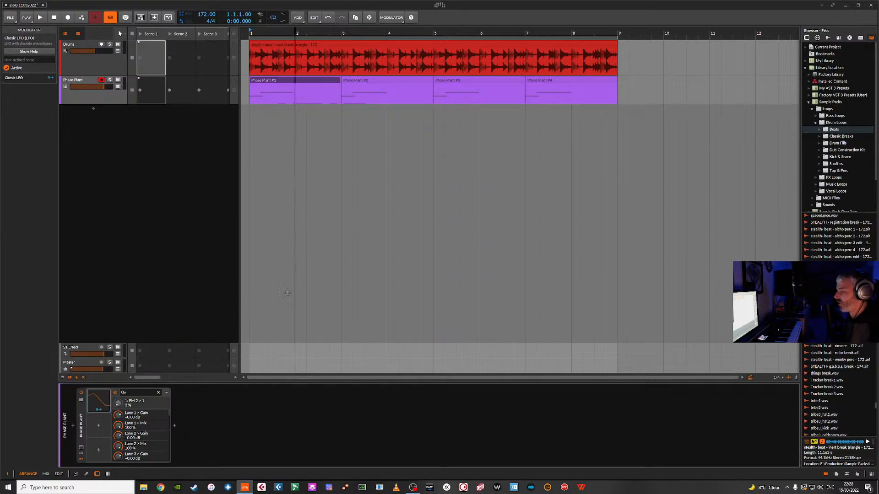
pyautogui.click(101, 411)
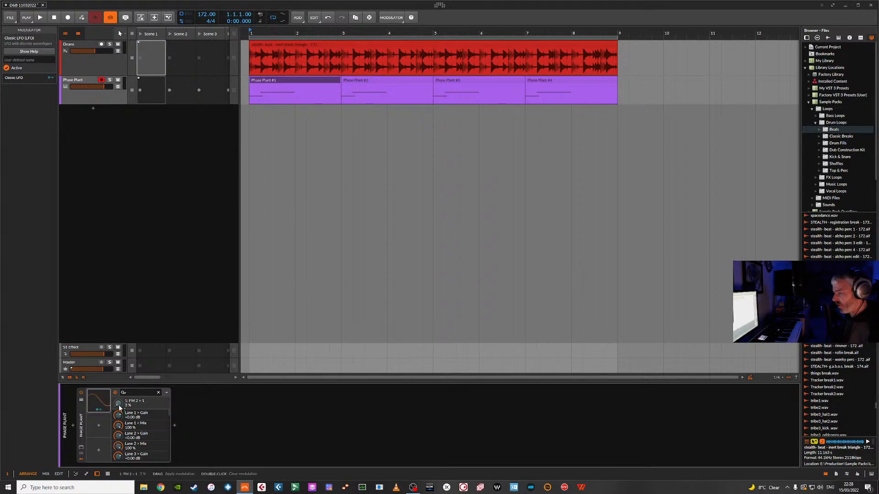
pyautogui.moveTo(118, 403); pyautogui.dragTo(118, 393)
# Step: Make the Classic LFO unipolar with a triangle waveform and a tempo-synced rate of 1/2
pyautogui.doubleClick(97, 403)
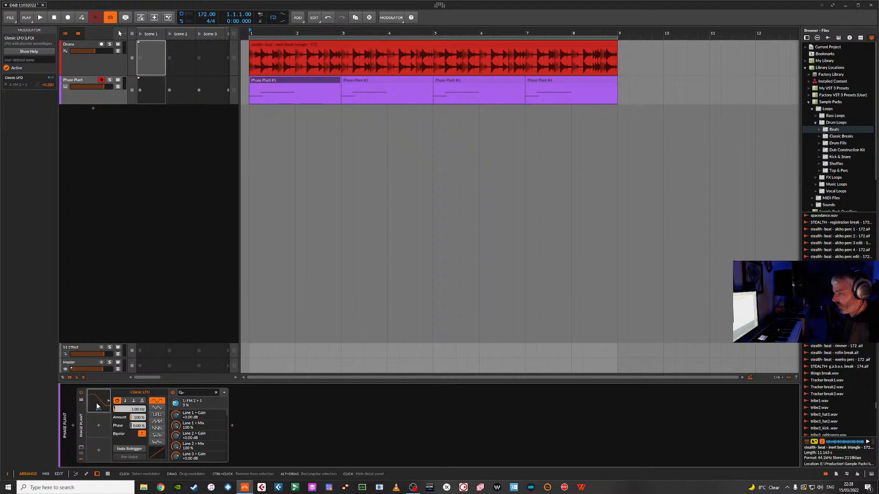
pyautogui.click(141, 434)
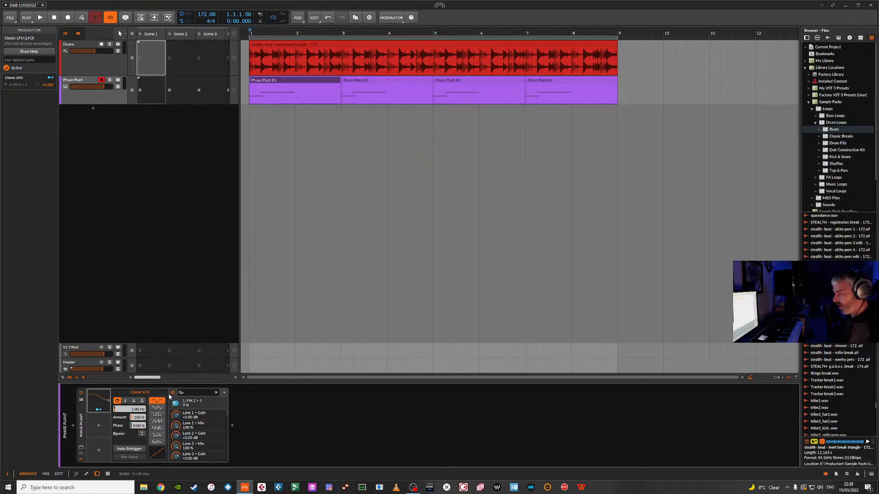
pyautogui.click(157, 408)
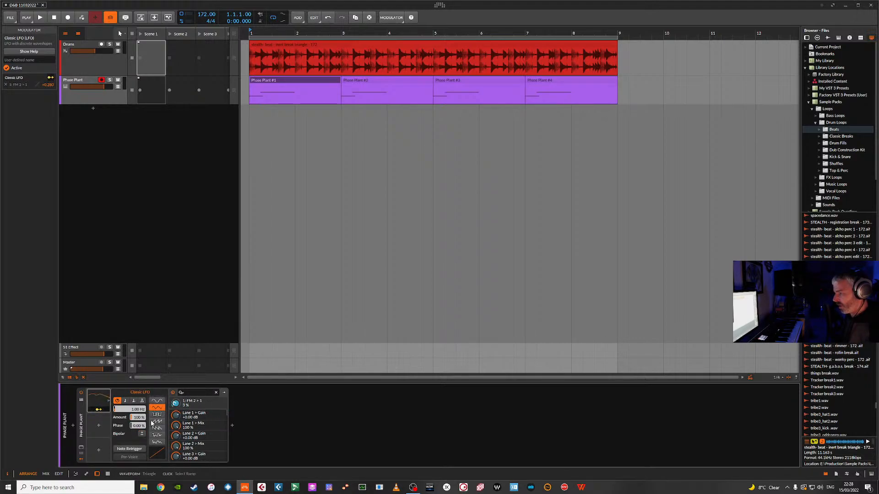
pyautogui.click(125, 400)
pyautogui.click(124, 409)
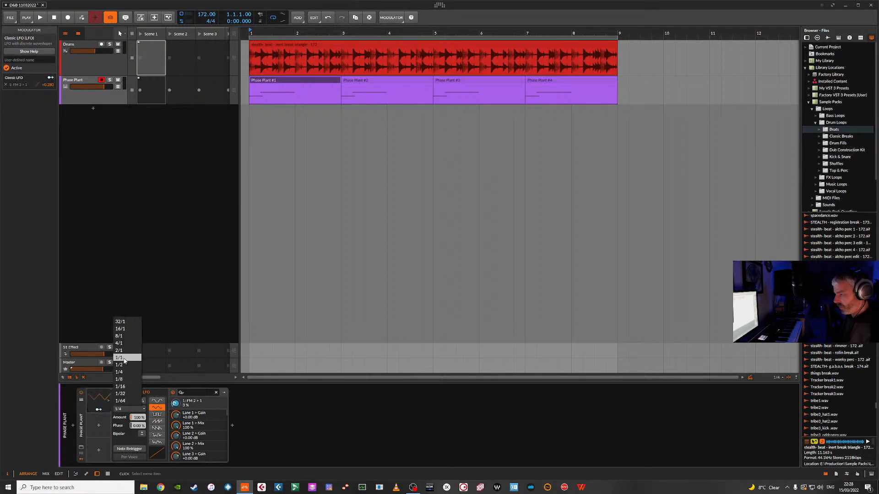
pyautogui.click(122, 364)
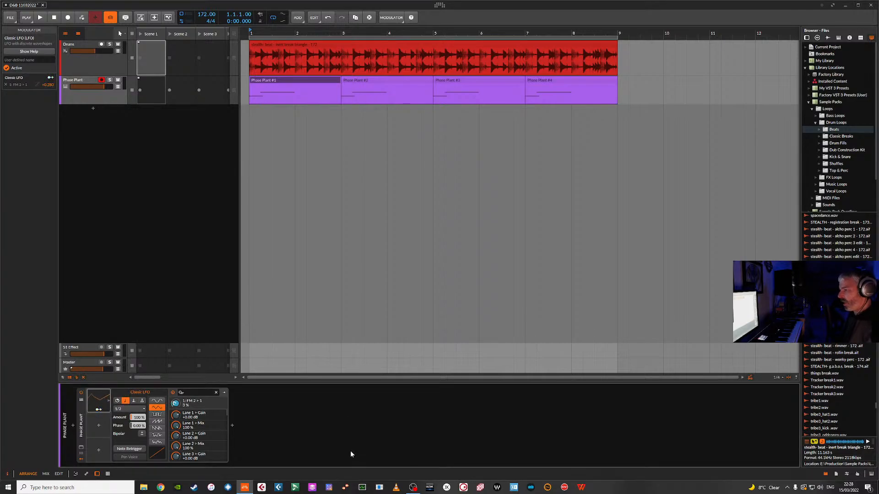
# Step: Increase the Classic LFO's modulation amount on FM 2 > 1 during playback, then stop playback
pyautogui.press('space')
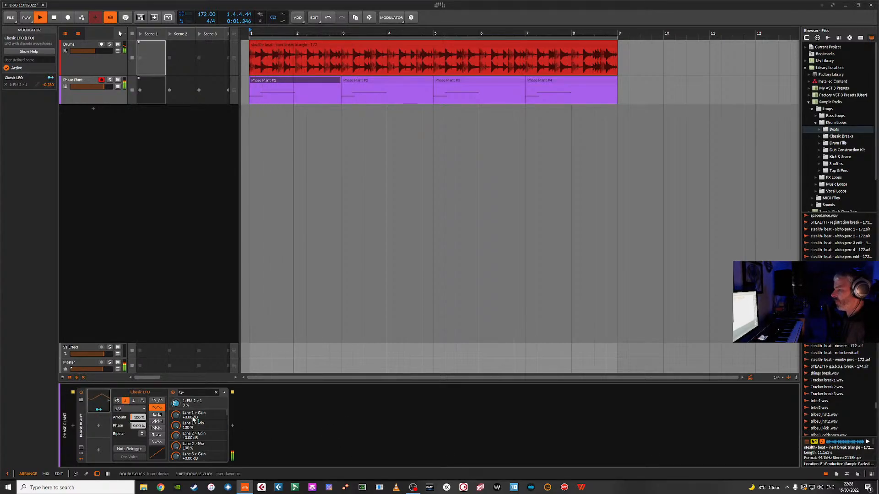
pyautogui.moveTo(177, 406); pyautogui.dragTo(177, 381)
pyautogui.press('space')
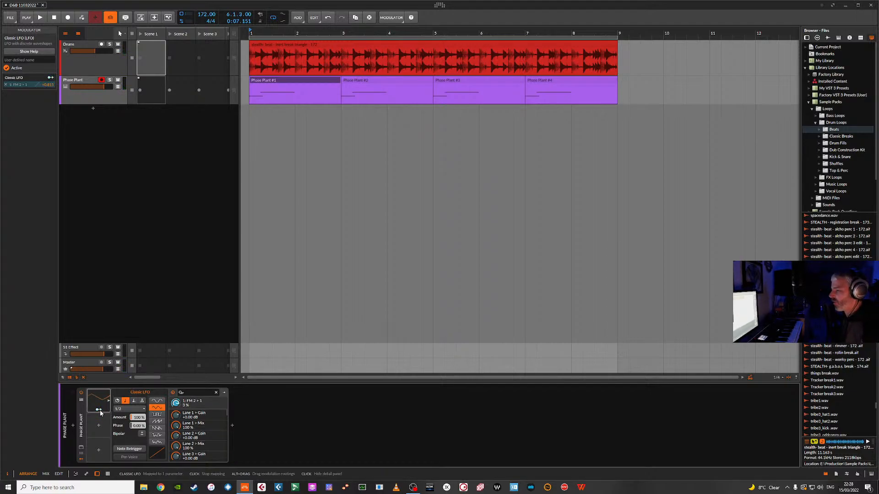
# Step: Add a 4-Stage modulator to the Phase Plant device and show its envelope settings
pyautogui.click(99, 426)
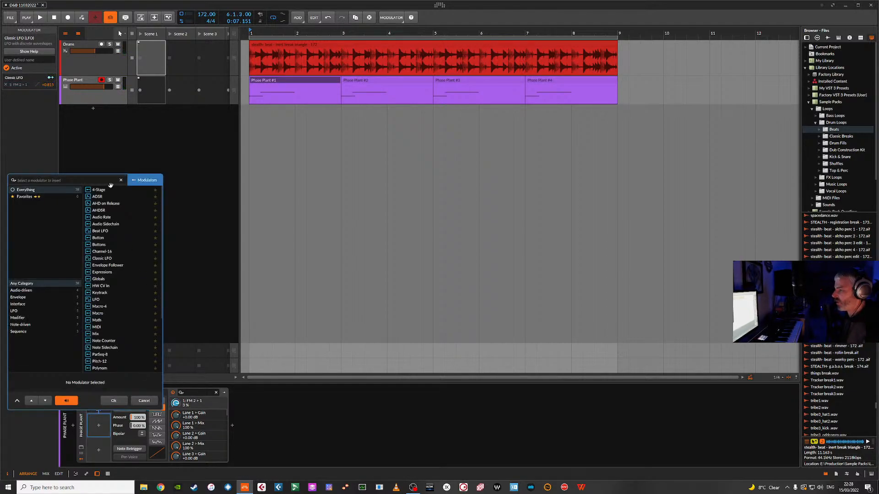
pyautogui.scroll(4, 116, 242)
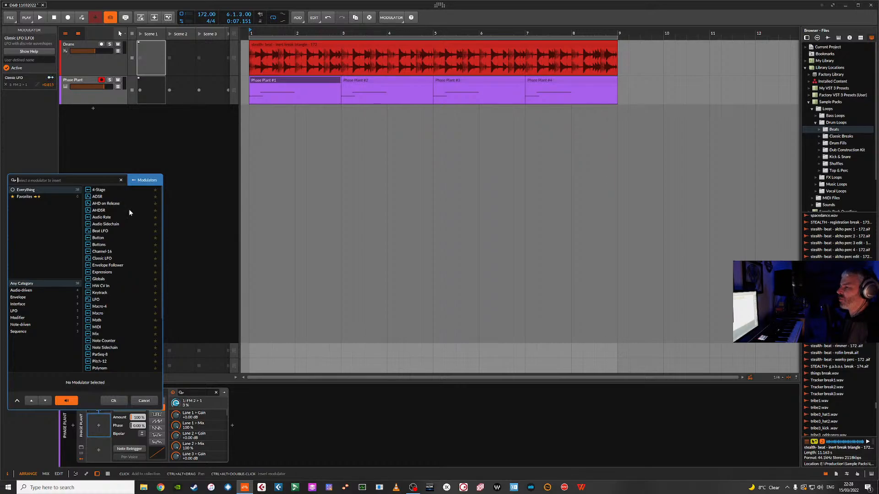
pyautogui.doubleClick(99, 189)
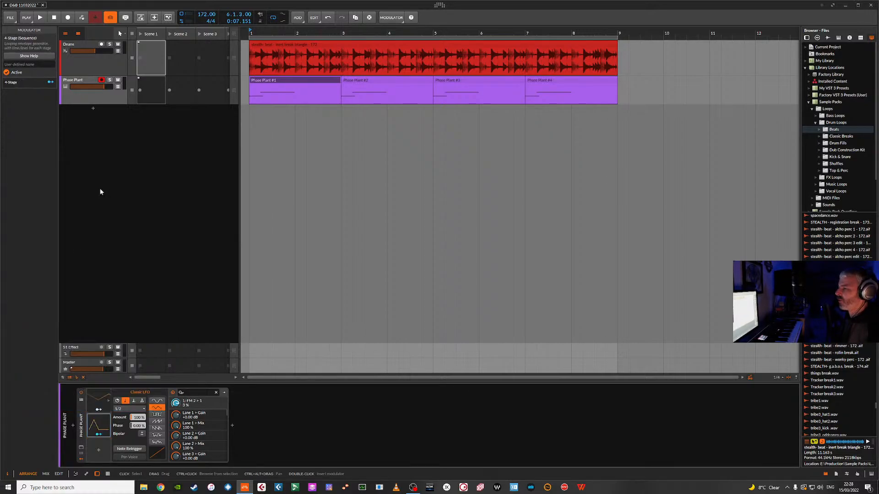
pyautogui.doubleClick(96, 423)
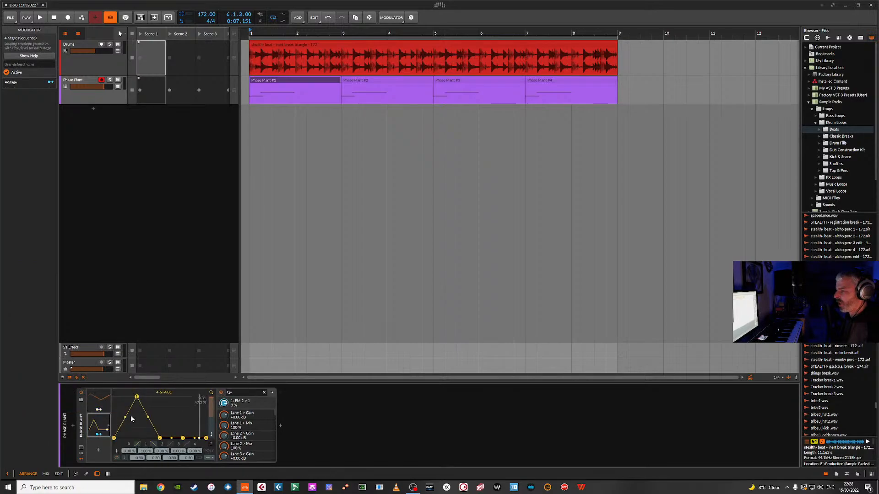
# Step: Raise the 4-Stage envelope's third point into a second peak and bend the first two segments into curves
pyautogui.click(183, 407)
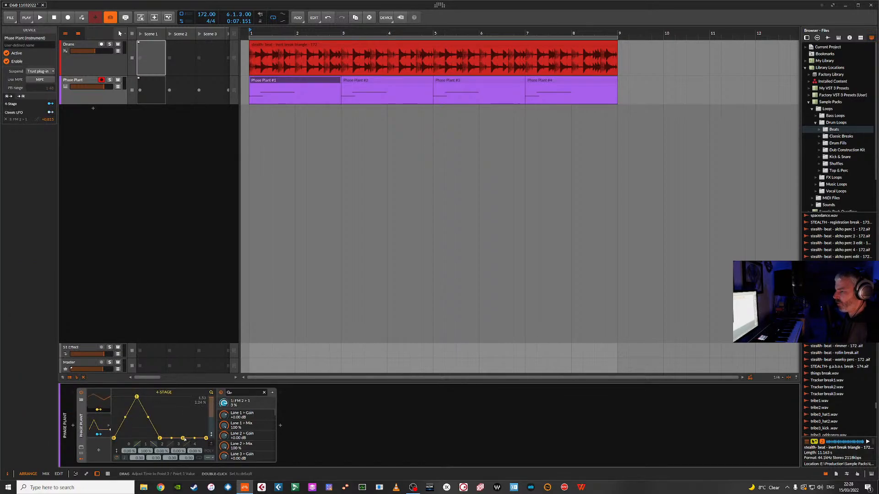
pyautogui.moveTo(183, 438); pyautogui.dragTo(192, 417)
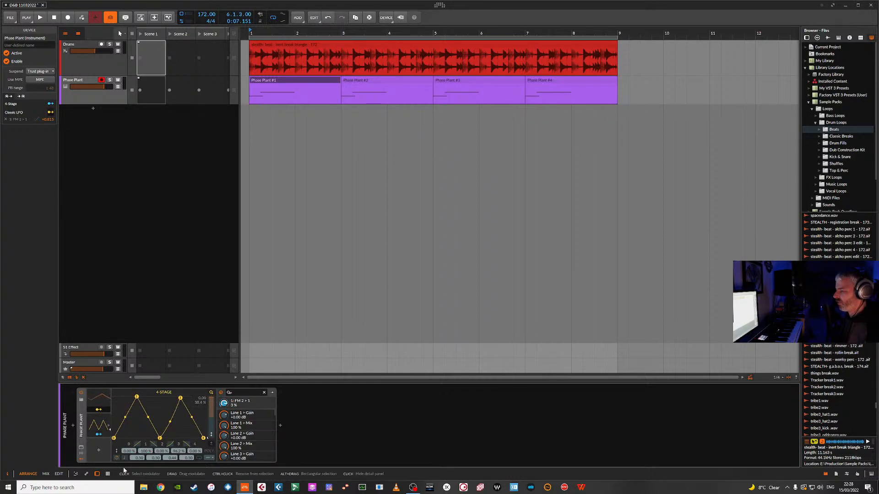
pyautogui.moveTo(124, 410); pyautogui.dragTo(124, 399)
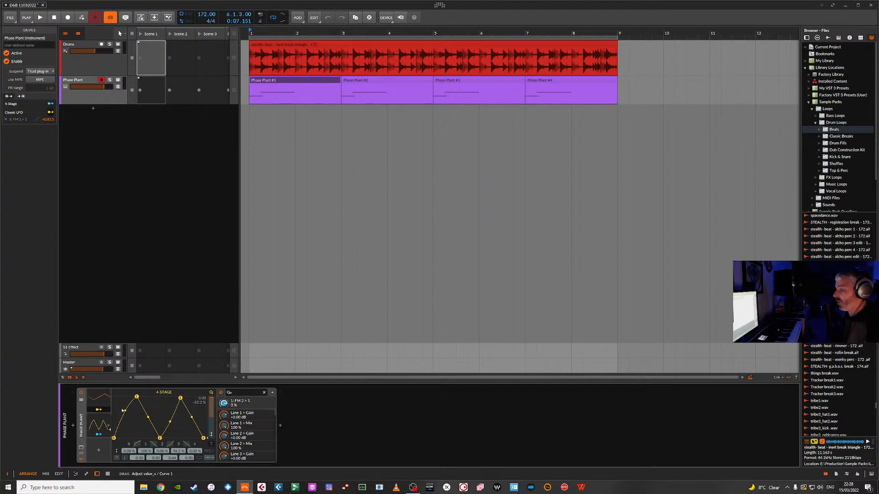
pyautogui.click(146, 419)
pyautogui.click(147, 418)
pyautogui.moveTo(147, 417); pyautogui.dragTo(148, 425)
# Step: Delete the 4-Stage and Classic LFO modulators and hide the device's modulator slots
pyautogui.click(99, 428)
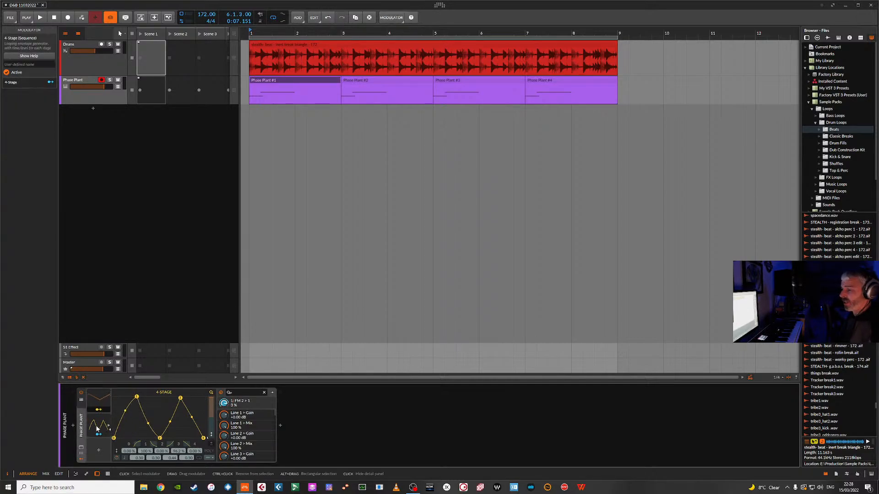
pyautogui.click(109, 392)
pyautogui.press('Delete')
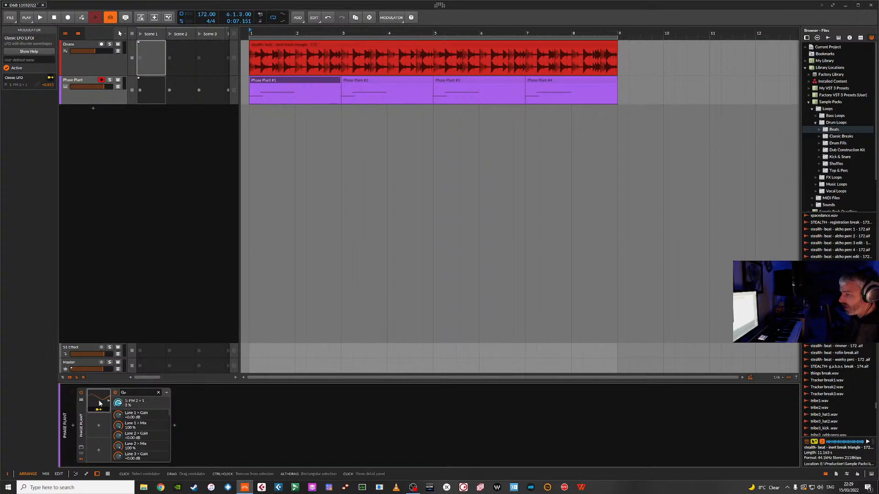
pyautogui.click(98, 399)
pyautogui.press('Delete')
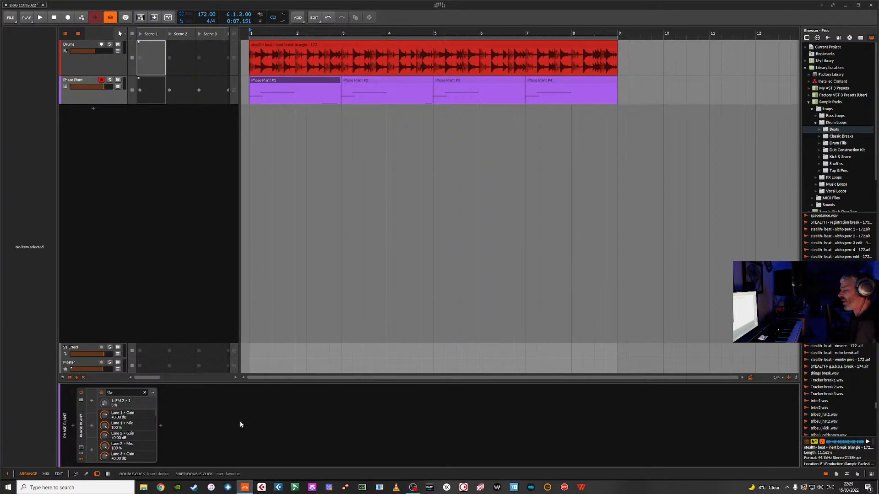
pyautogui.click(81, 457)
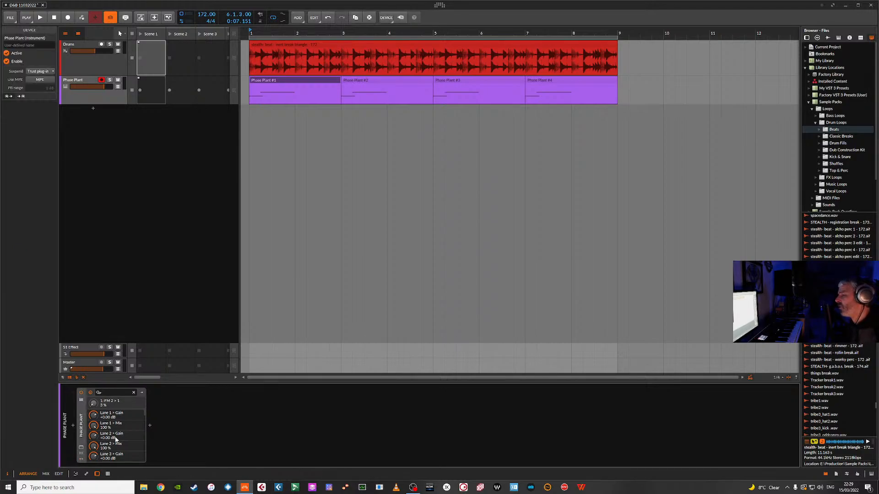
# Step: Insert a Chain container ahead of Phase Plant and move the Phase Plant device into it
pyautogui.click(73, 426)
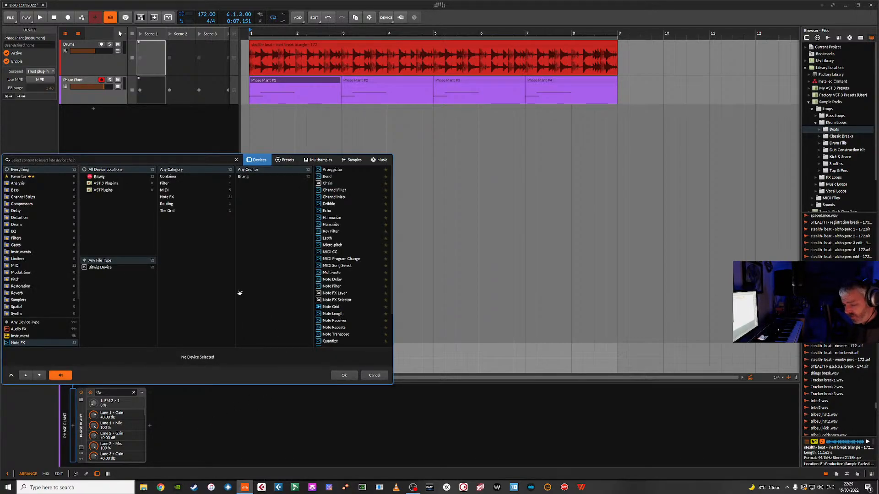
pyautogui.write('chain')
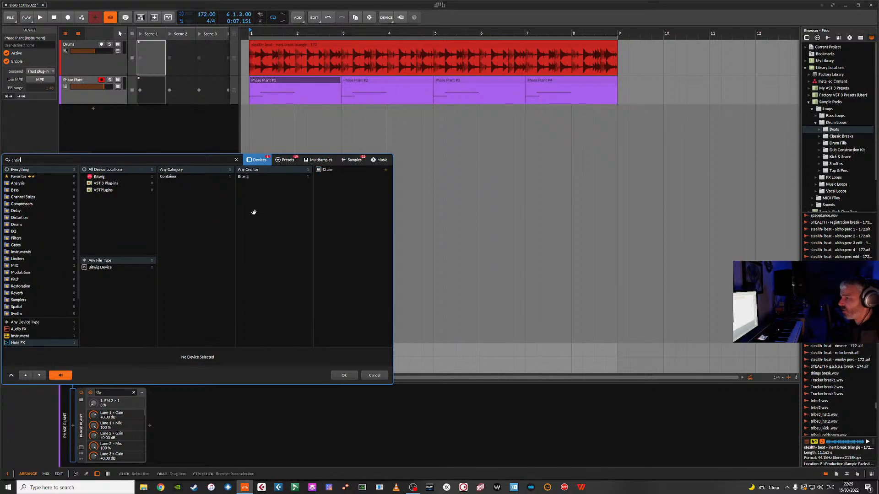
pyautogui.doubleClick(328, 169)
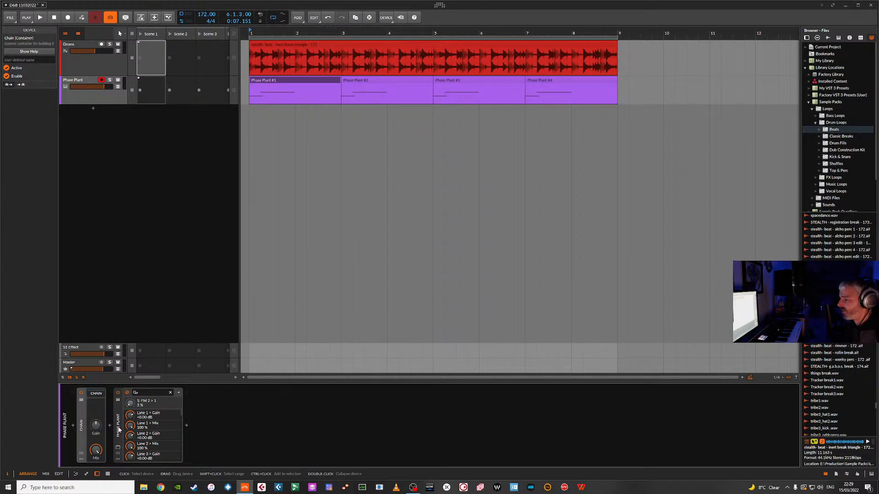
pyautogui.moveTo(117, 429); pyautogui.dragTo(102, 396)
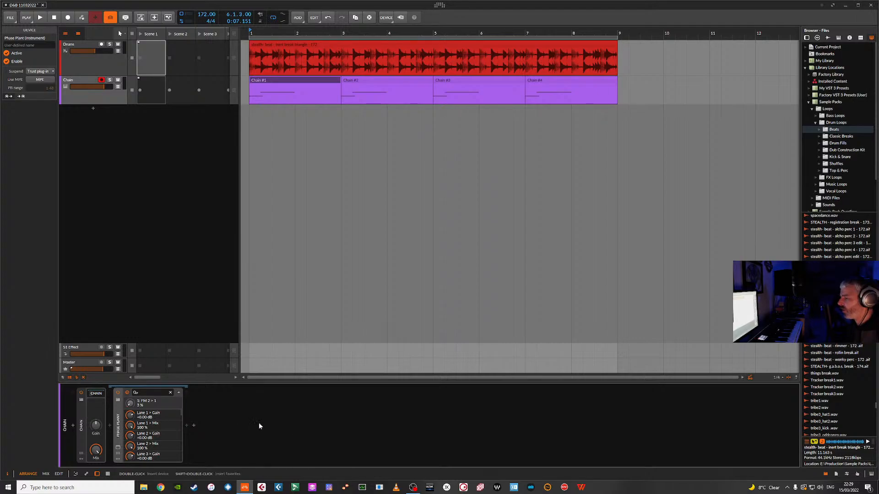
# Step: Insert an Instrument Layer container inside the chain and nest Phase Plant in it as a layer
pyautogui.click(109, 425)
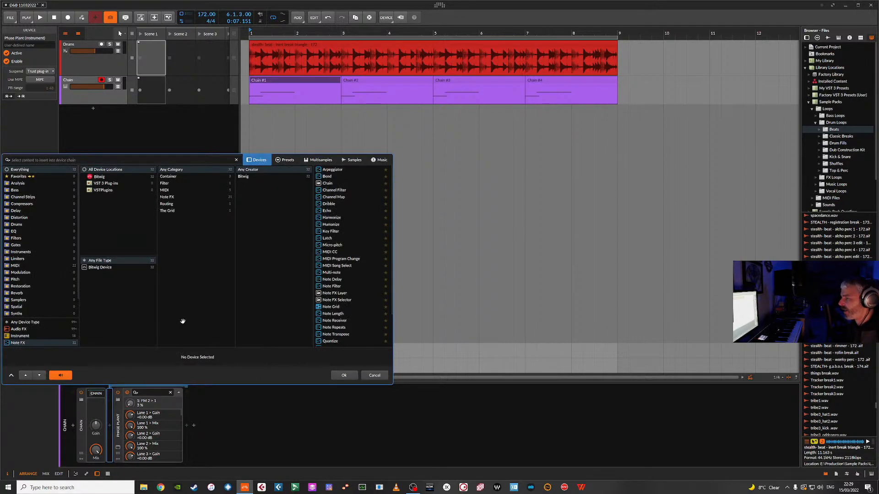
pyautogui.click(169, 176)
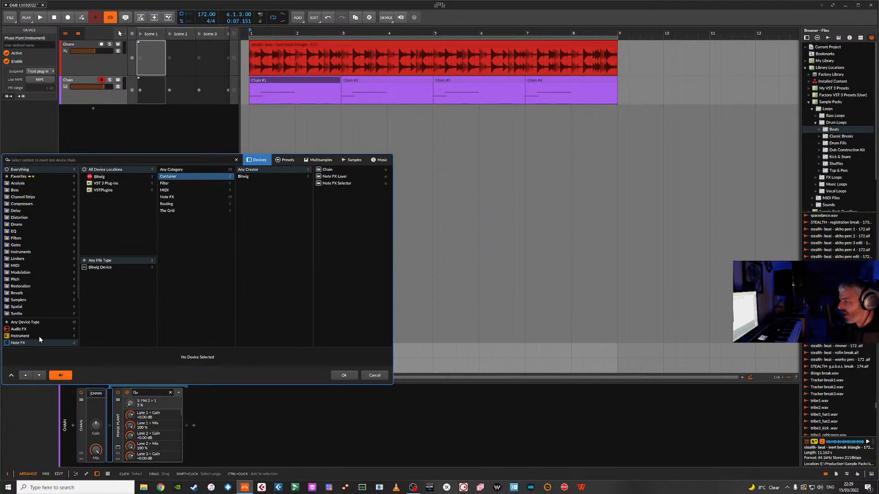
pyautogui.click(26, 323)
pyautogui.doubleClick(334, 198)
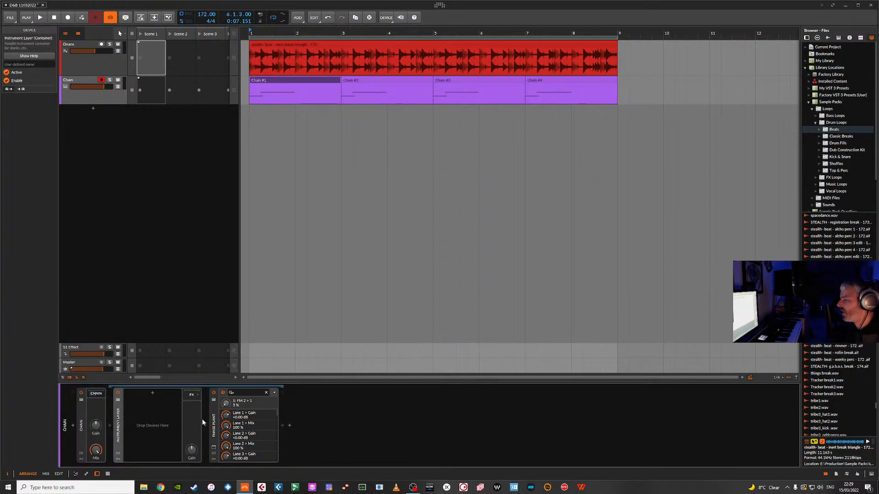
pyautogui.click(138, 394)
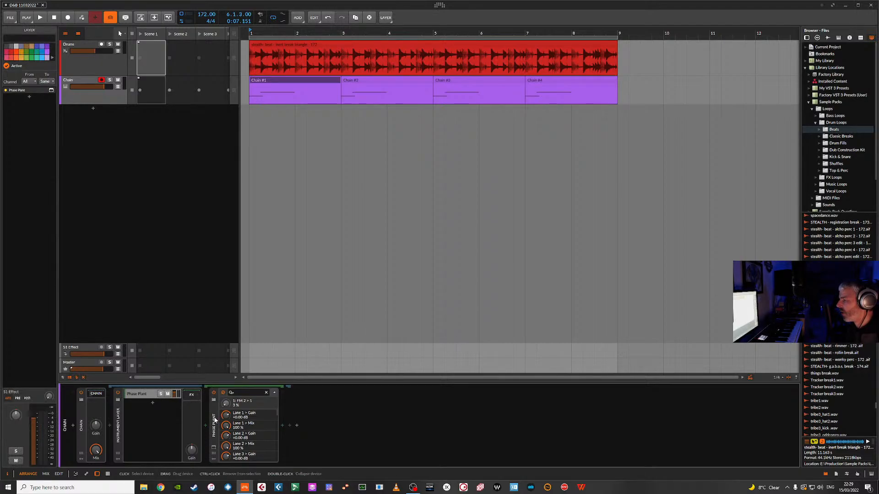
pyautogui.click(143, 396)
pyautogui.click(143, 396)
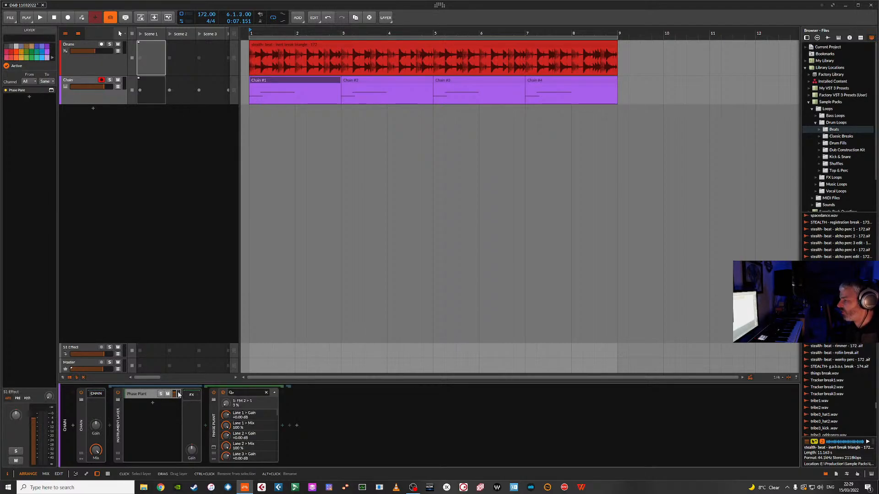
# Step: Rename the Chain device as "Phaseplant + MSEG"
pyautogui.click(118, 431)
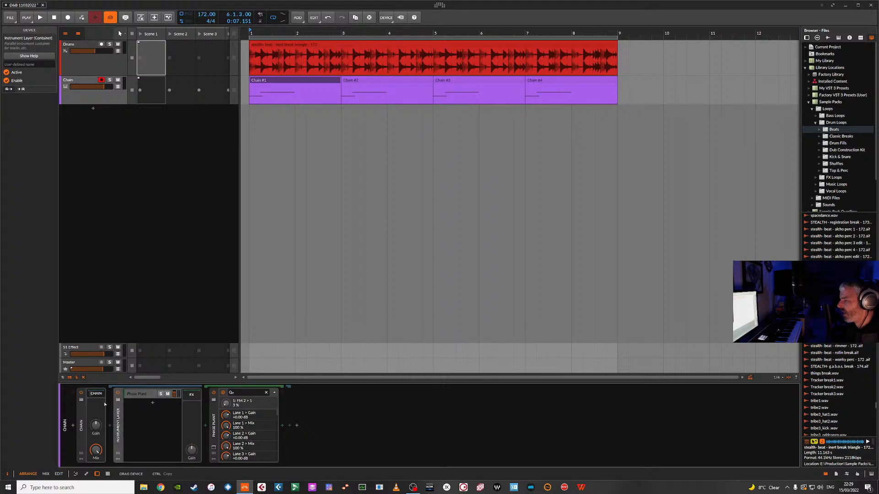
pyautogui.click(100, 394)
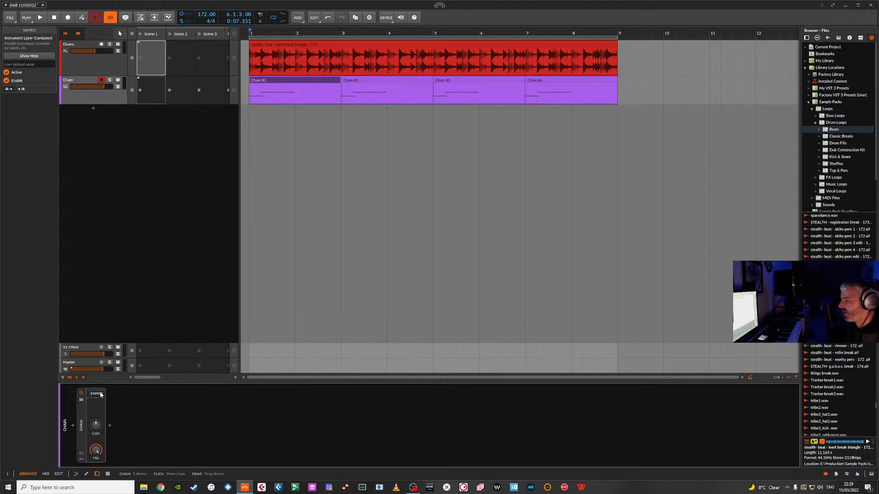
pyautogui.click(101, 395)
pyautogui.click(83, 423)
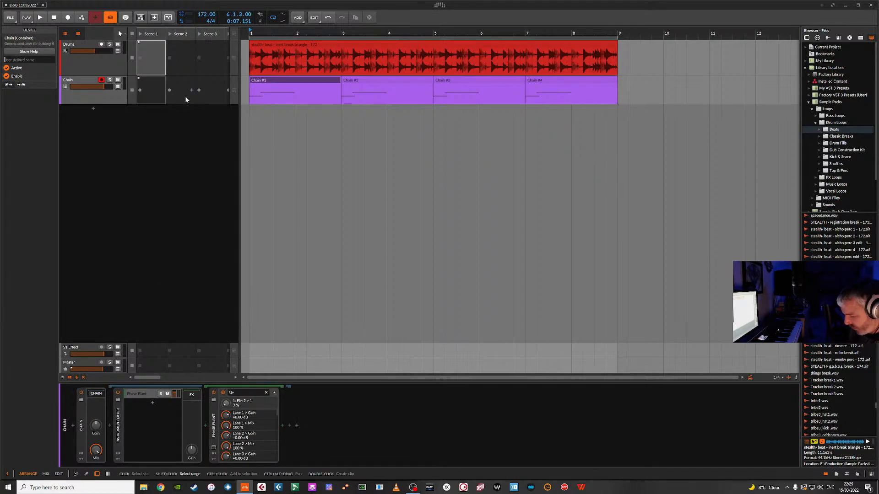
pyautogui.write('Phaseplant +')
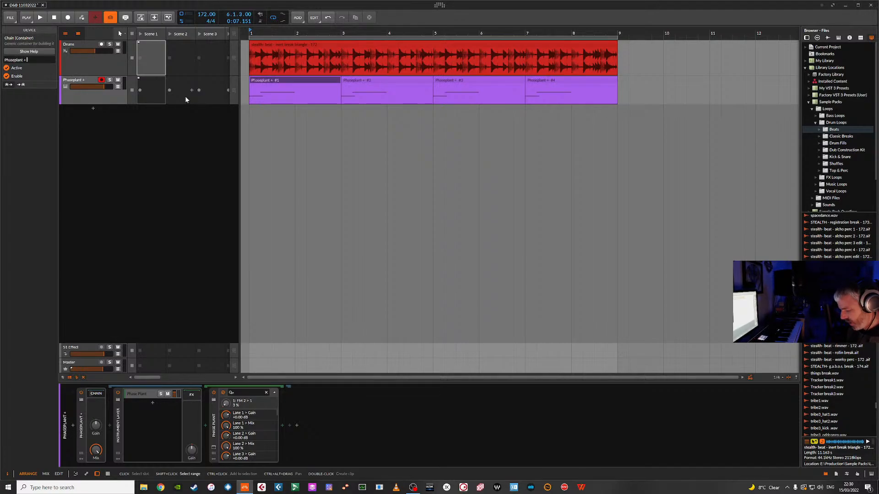
pyautogui.write(' MSEG')
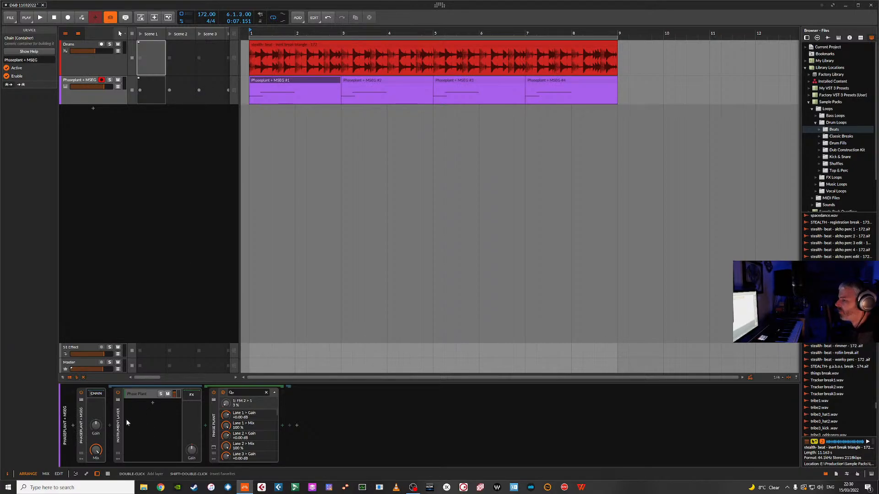
# Step: Add a second layer to the Instrument Layer and load LFOTool into it
pyautogui.click(152, 401)
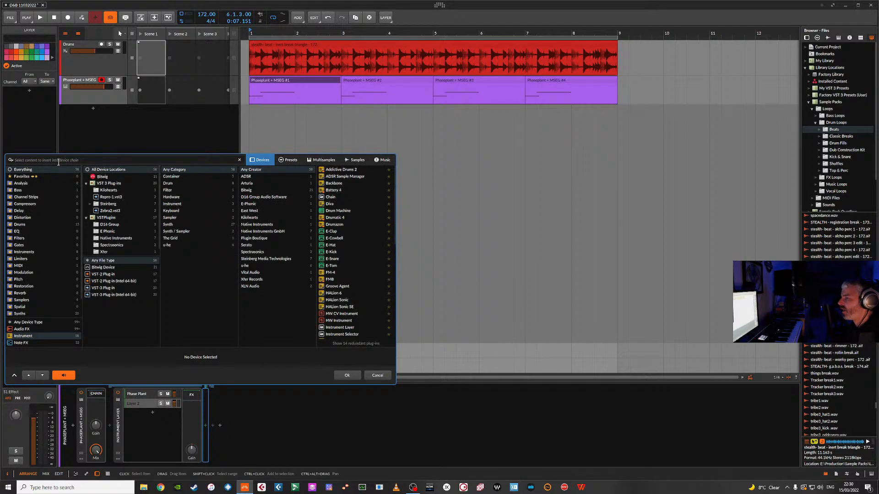
pyautogui.write('lfo')
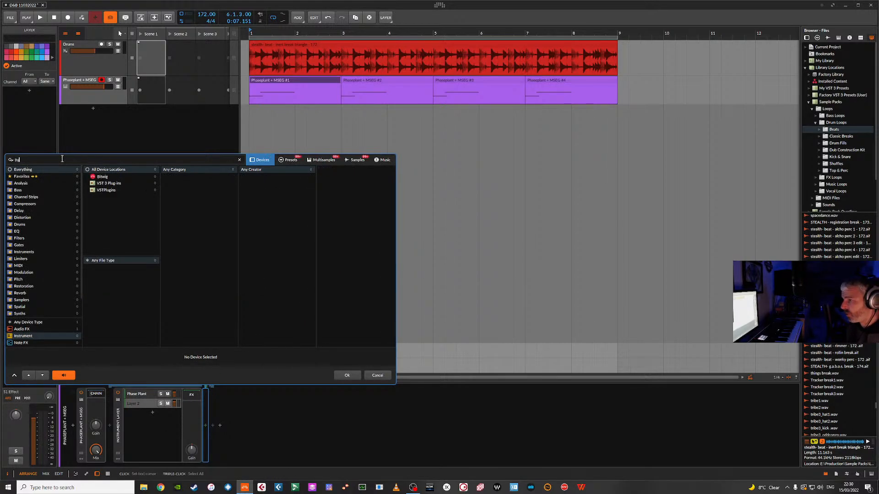
pyautogui.click(27, 322)
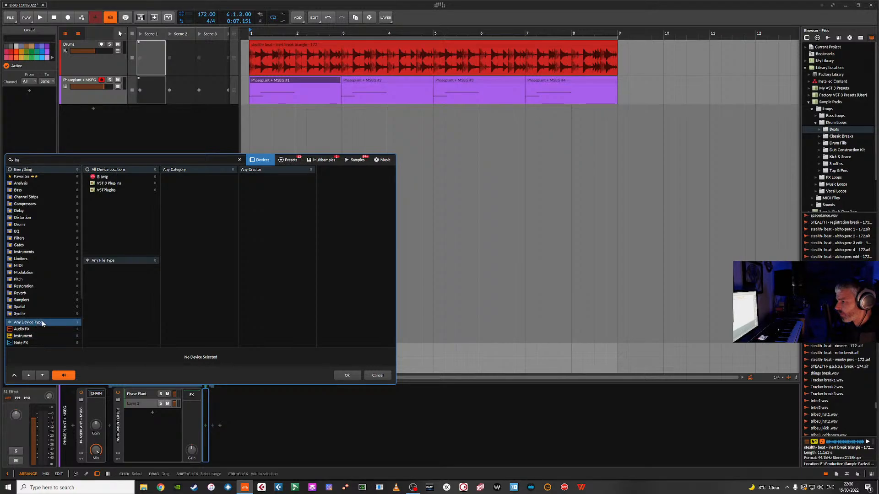
pyautogui.doubleClick(333, 170)
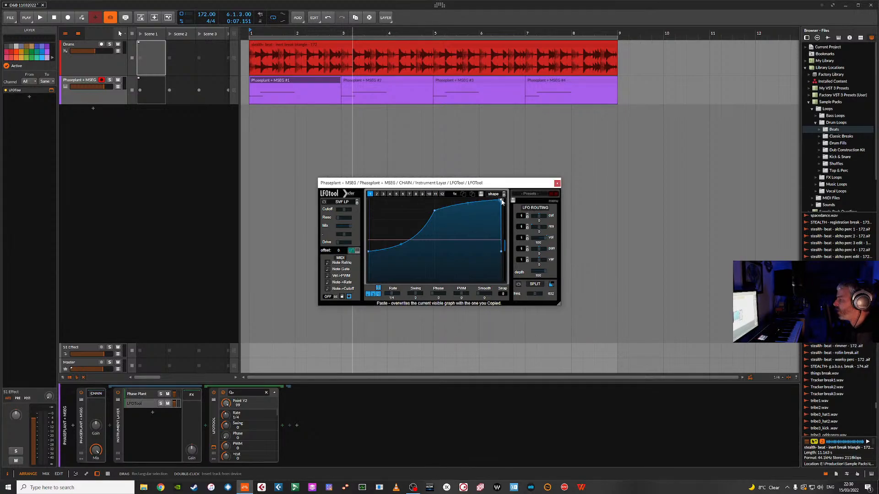
# Step: Shape LFOTool's graph 1 into a full-height central peak with both ends at zero, bending curve 1 to 62 and curve 2 to 57
pyautogui.moveTo(501, 200); pyautogui.dragTo(500, 251)
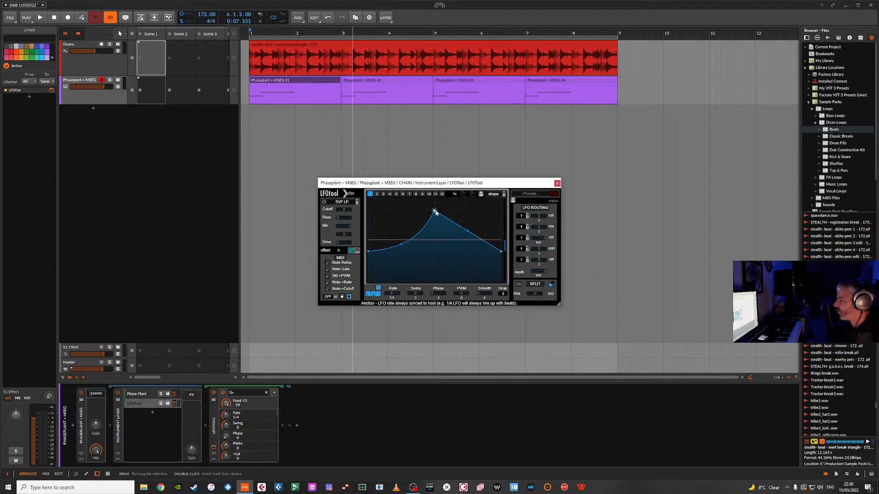
pyautogui.moveTo(434, 210); pyautogui.dragTo(435, 198)
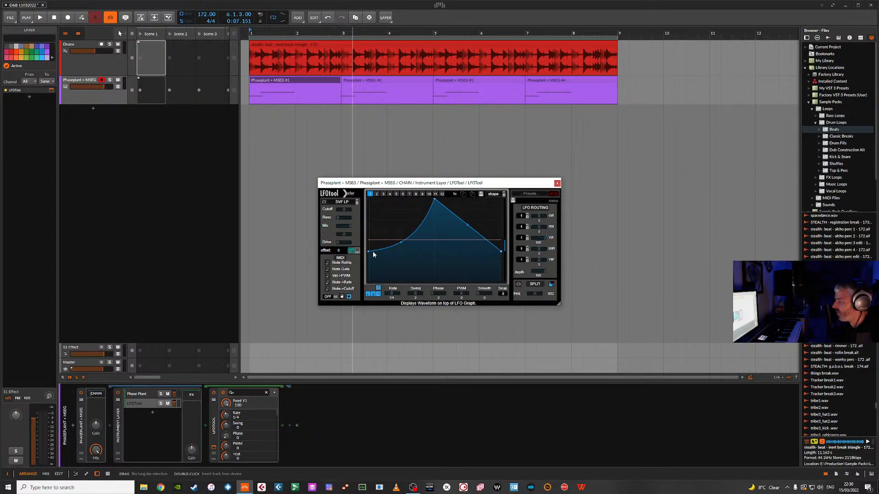
pyautogui.moveTo(369, 253); pyautogui.dragTo(362, 293)
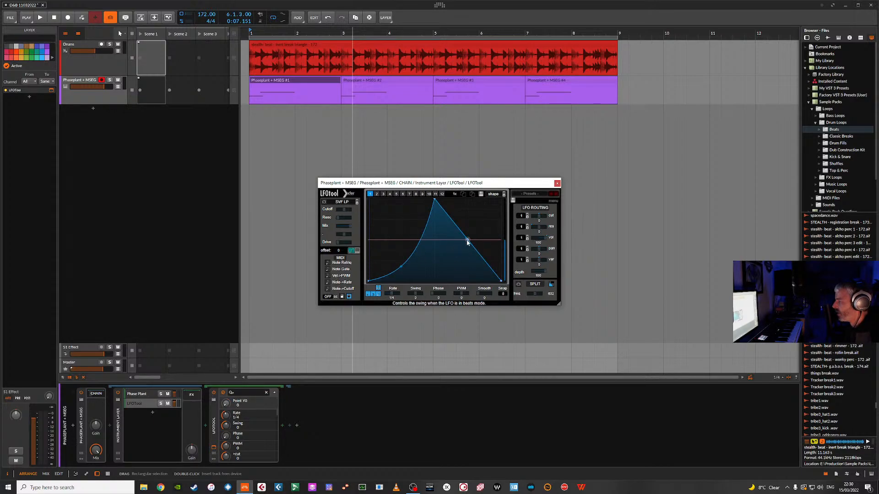
pyautogui.moveTo(466, 239); pyautogui.dragTo(471, 235)
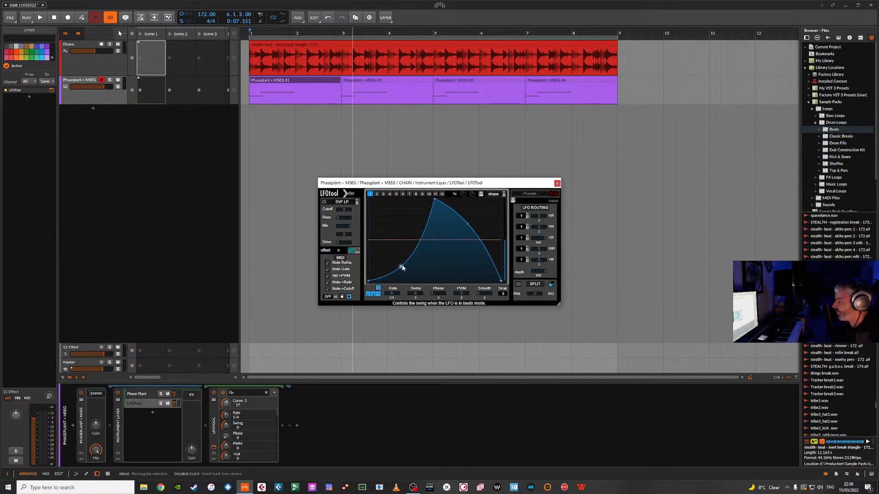
pyautogui.moveTo(403, 267); pyautogui.dragTo(401, 263)
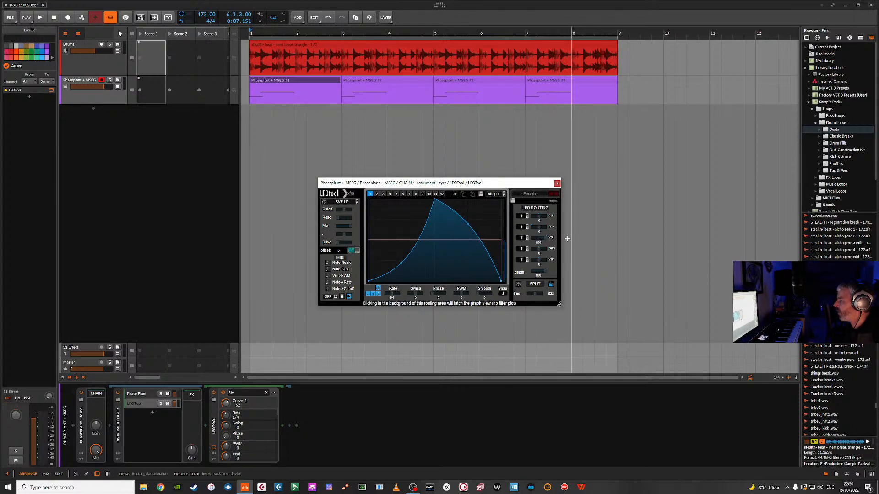
# Step: Turn off triplet rates in LFOTool and set its volume and pan routing to graph 1
pyautogui.click(373, 293)
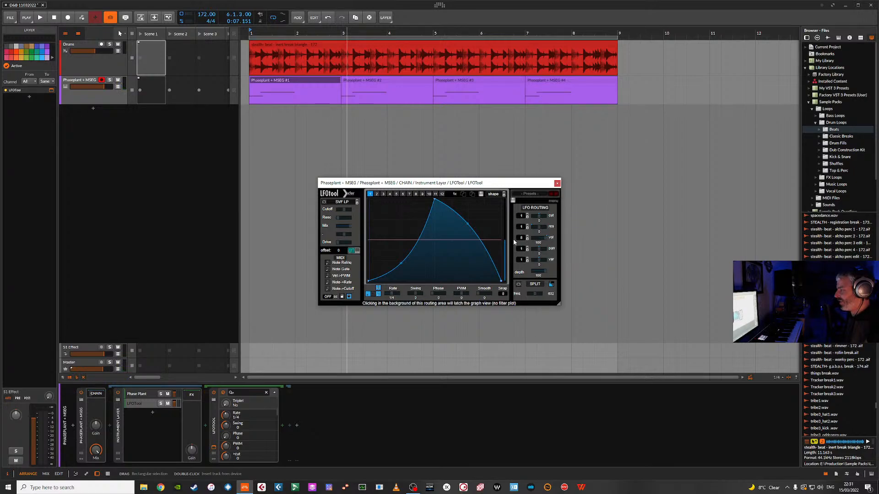
pyautogui.click(529, 259)
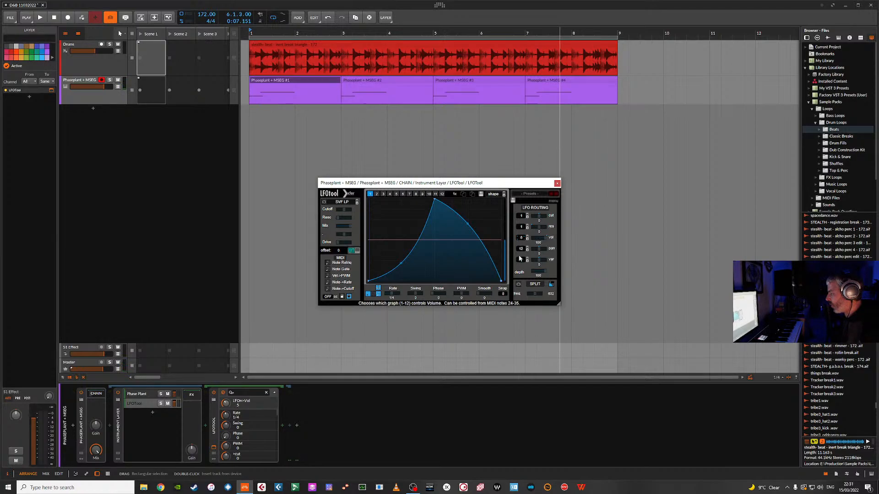
pyautogui.moveTo(520, 250); pyautogui.dragTo(518, 281)
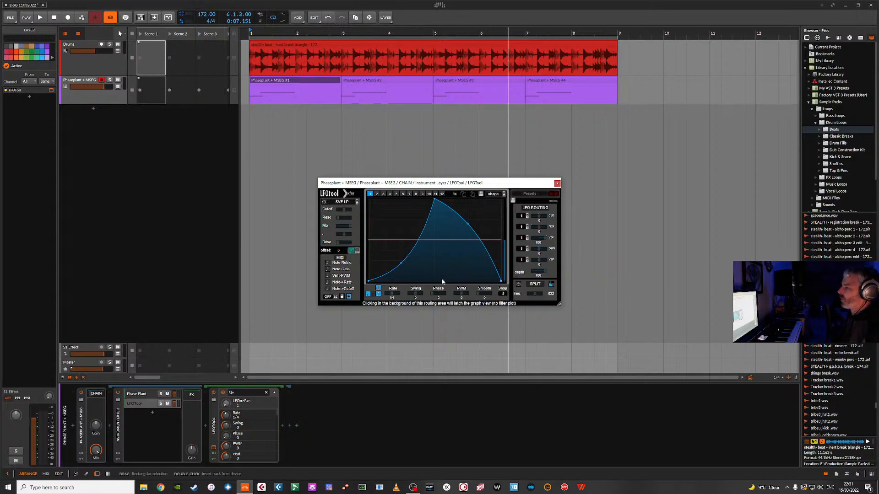
# Step: Insert a Note Filter device before LFOTool in the second layer and collapse it
pyautogui.click(205, 424)
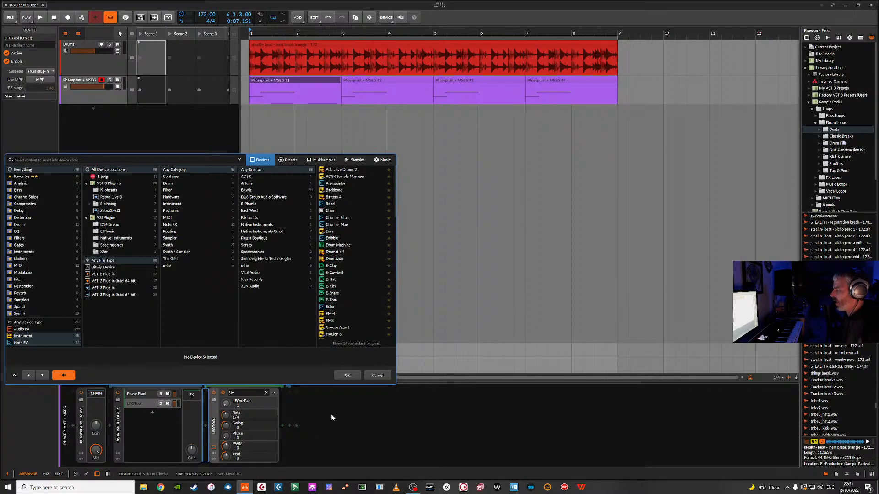
pyautogui.click(377, 375)
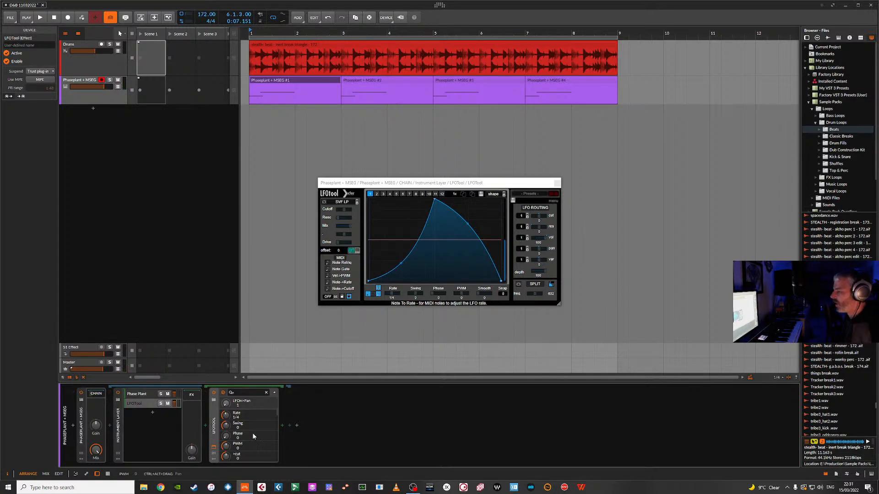
pyautogui.click(205, 425)
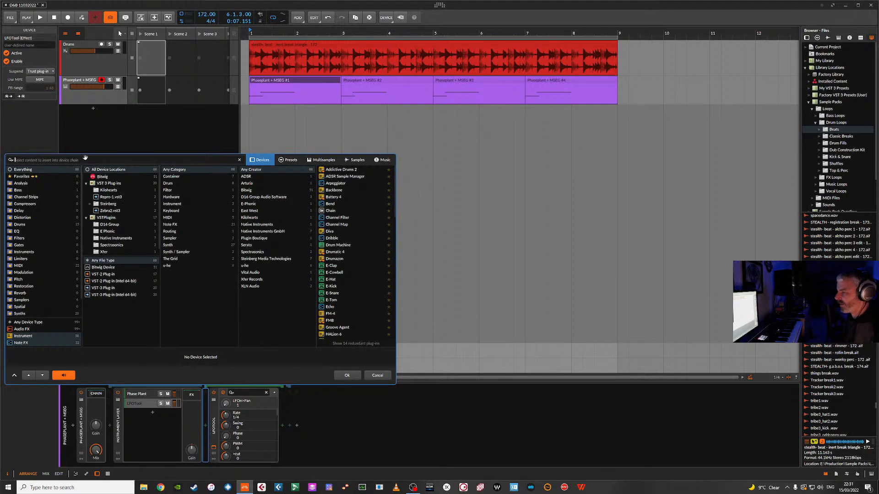
pyautogui.write('note')
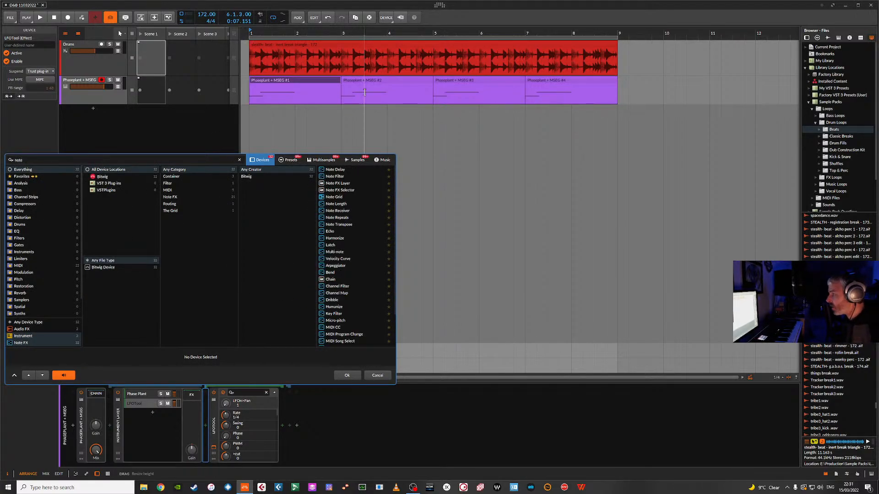
pyautogui.doubleClick(337, 177)
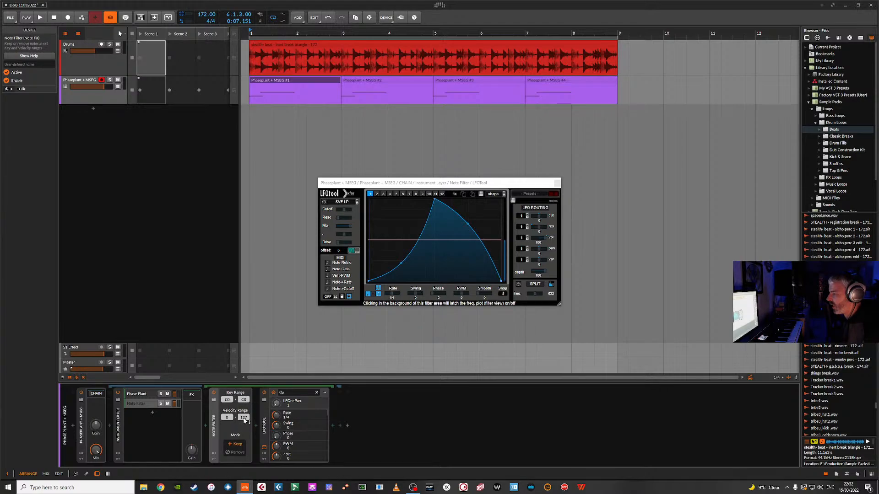
pyautogui.doubleClick(214, 424)
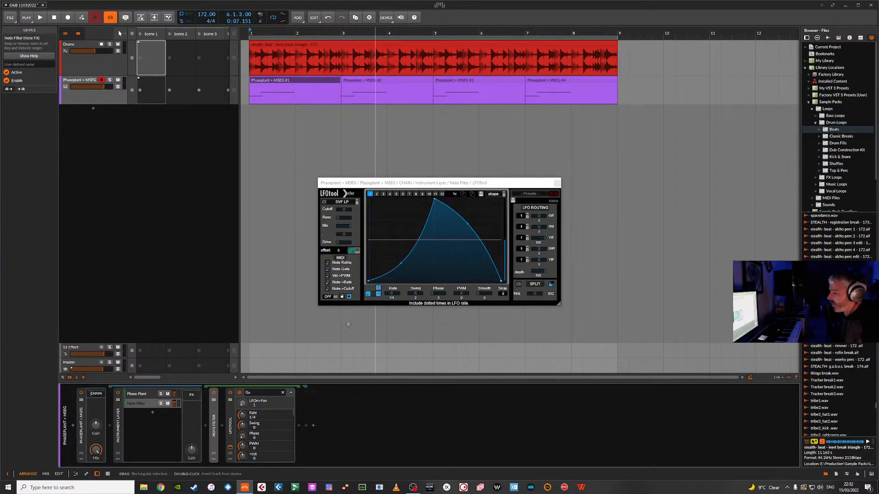
# Step: Enable Note Retrig in LFOTool and play the loop briefly to check it, then stop playback
pyautogui.press('space')
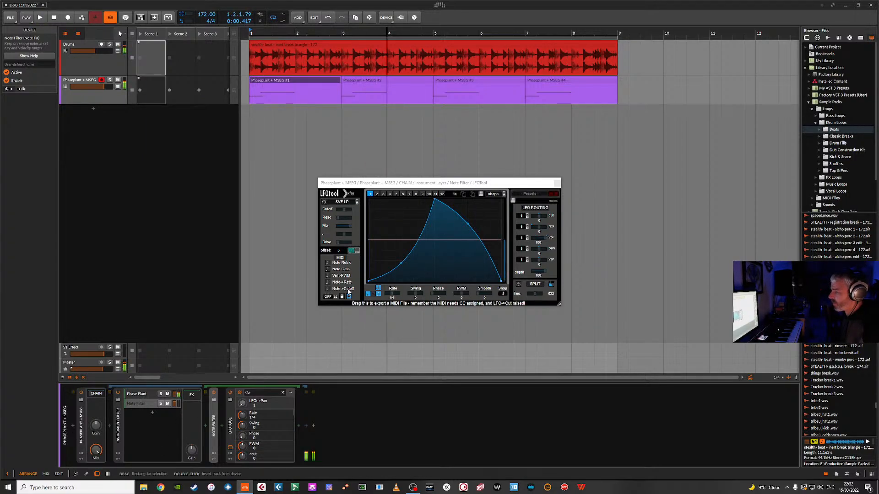
pyautogui.click(328, 263)
pyautogui.press('space')
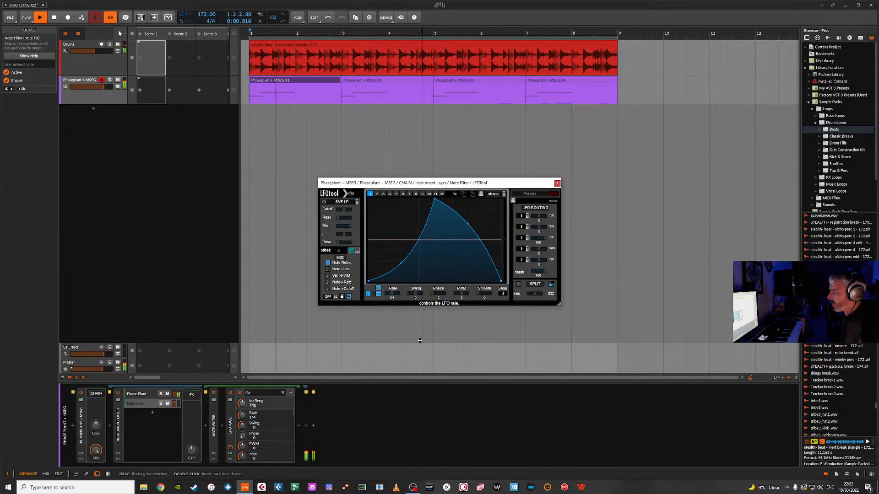
pyautogui.press('space')
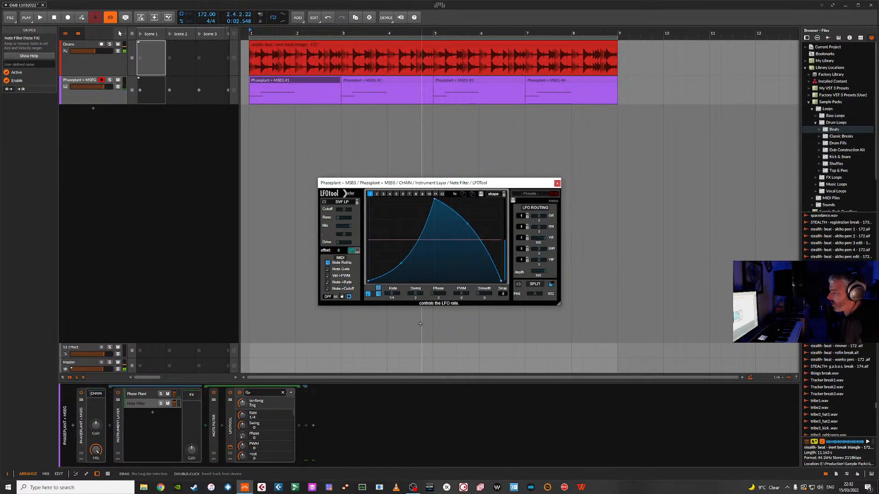
# Step: Audition the loop while slowing LFOTool's rate first to 1/2 and finally to bar
pyautogui.press('space')
pyautogui.press('space')
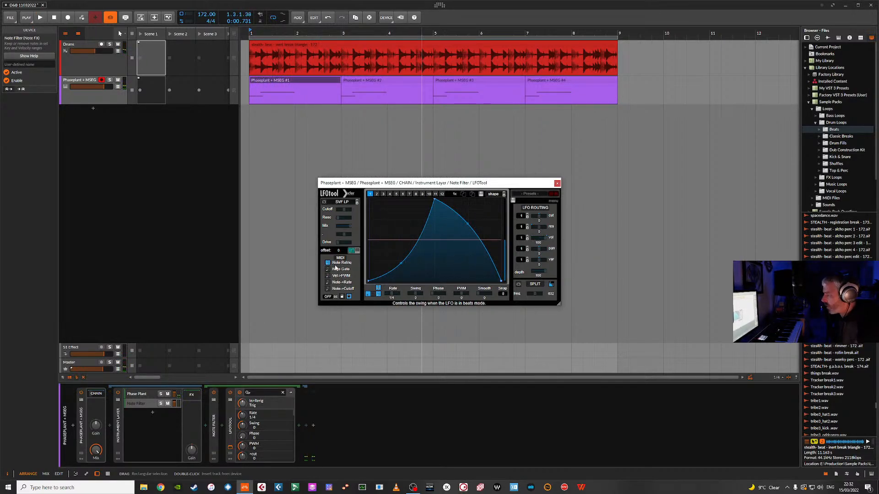
pyautogui.press('space')
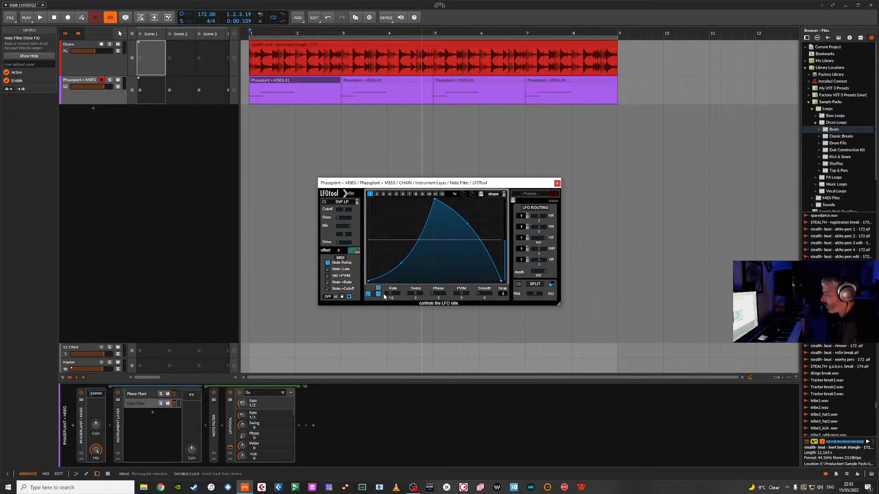
pyautogui.press('space')
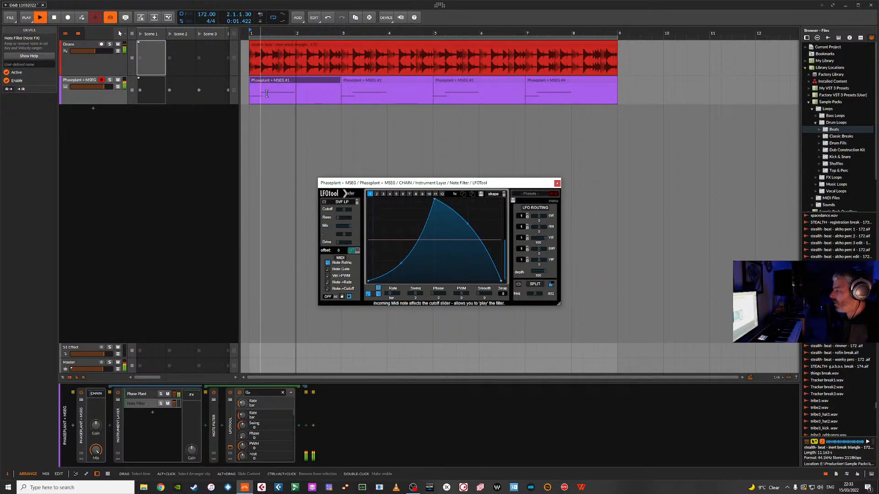
pyautogui.press('space')
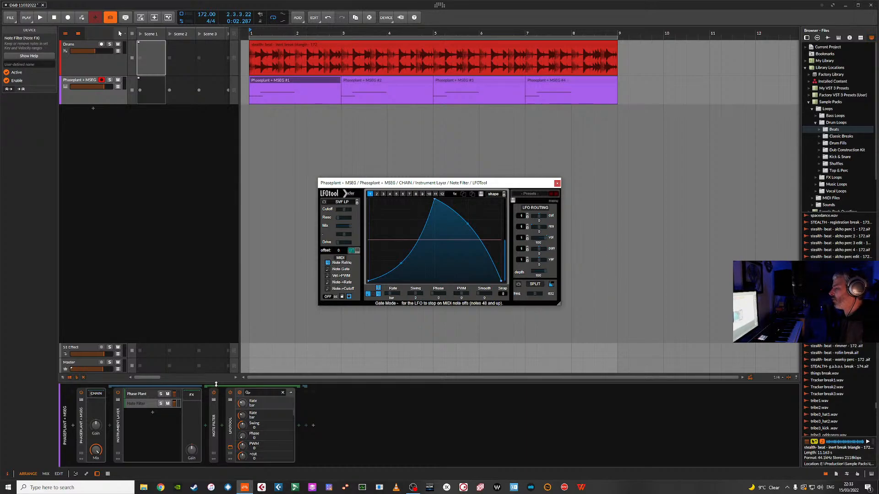
# Step: Disable the Note Filter before LFOTool and play the loop briefly to check the retriggering
pyautogui.click(233, 393)
pyautogui.press('space')
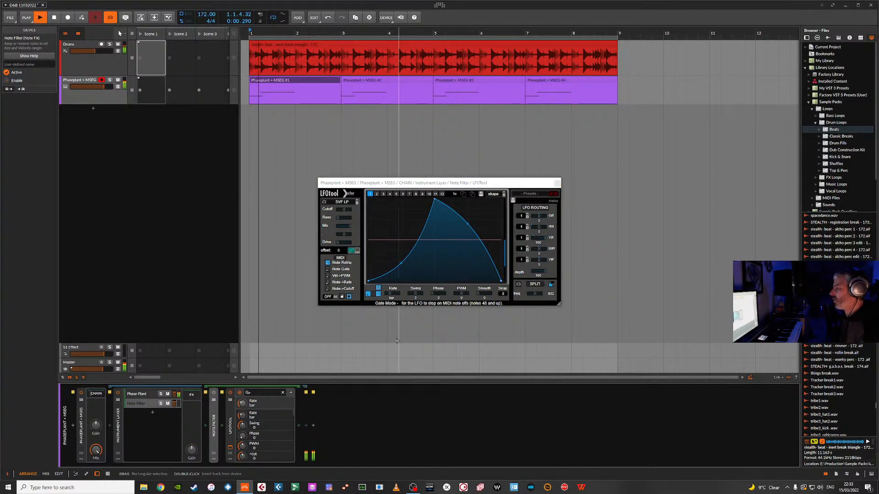
pyautogui.press('space')
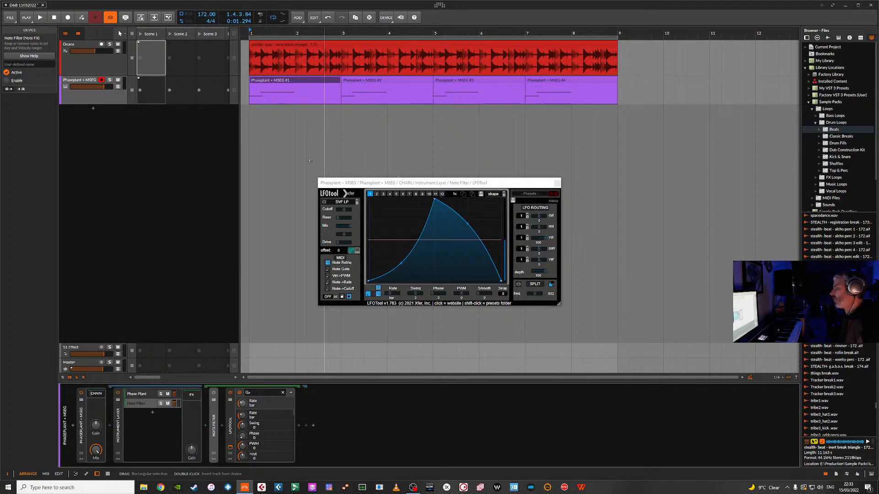
# Step: Inspect the two overlapping notes in the first Phaseplant + MSEG clip, then return to the device chain
pyautogui.click(267, 81)
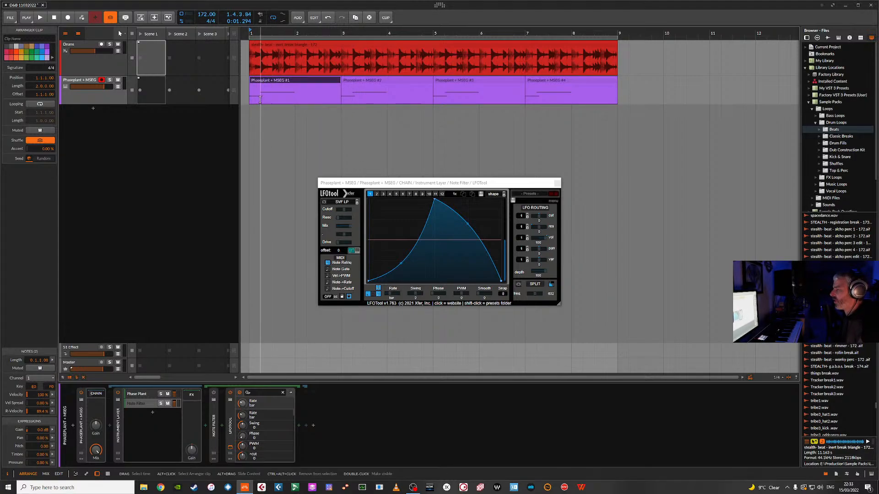
pyautogui.doubleClick(264, 82)
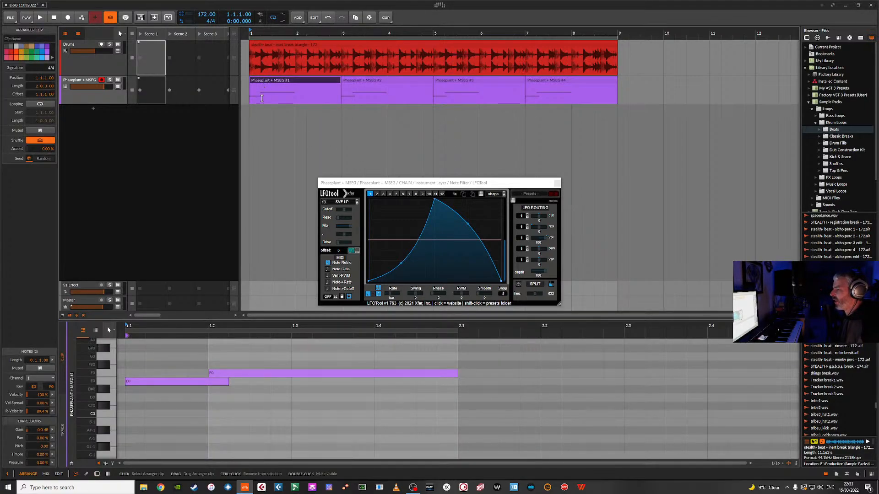
pyautogui.click(137, 381)
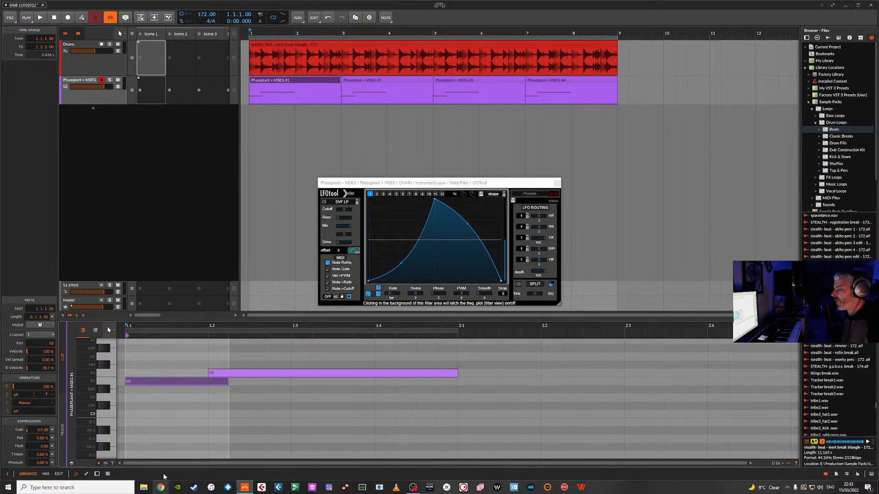
pyautogui.click(97, 474)
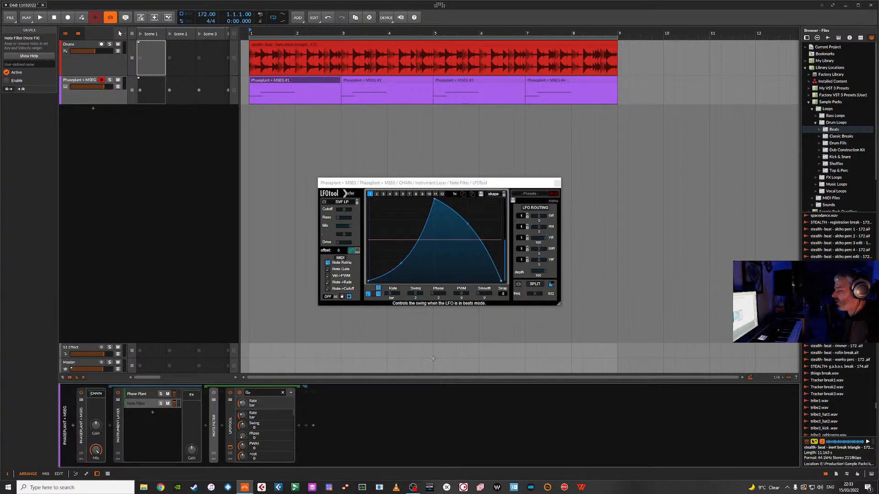
# Step: Insert a Note Receiver between the Note Filter and LFOTool
pyautogui.click(221, 425)
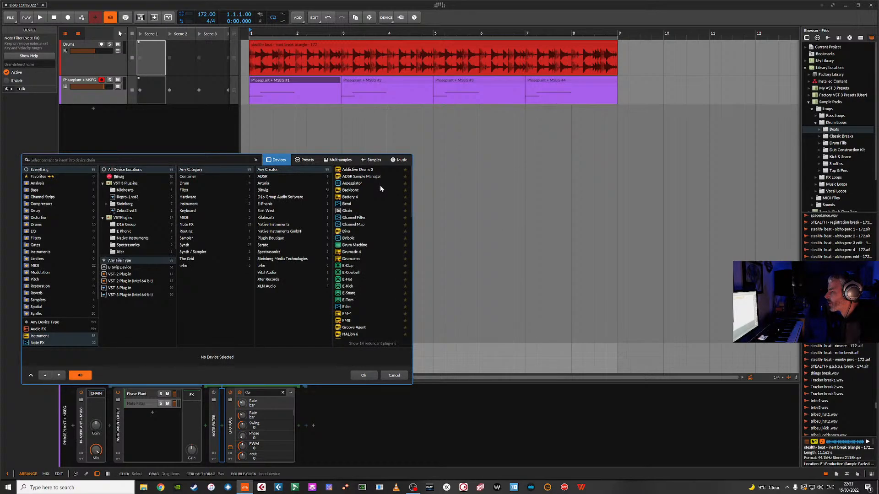
pyautogui.scroll(-4, 363, 269)
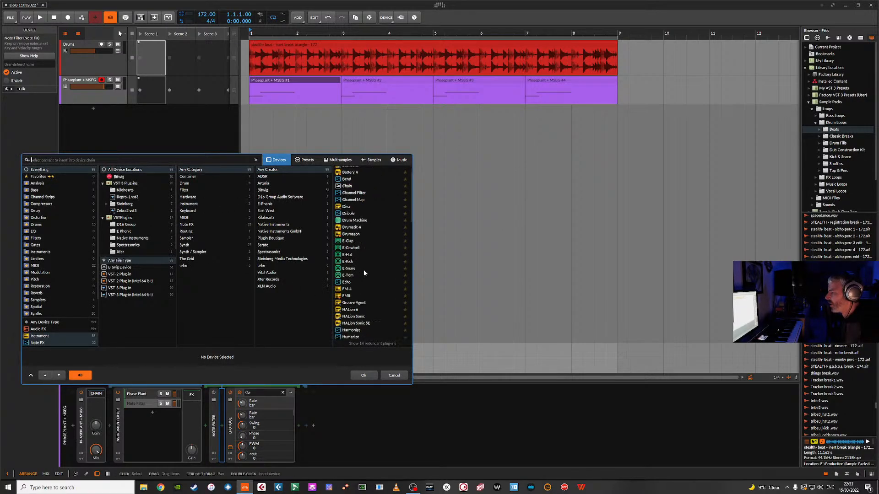
pyautogui.scroll(-8, 365, 273)
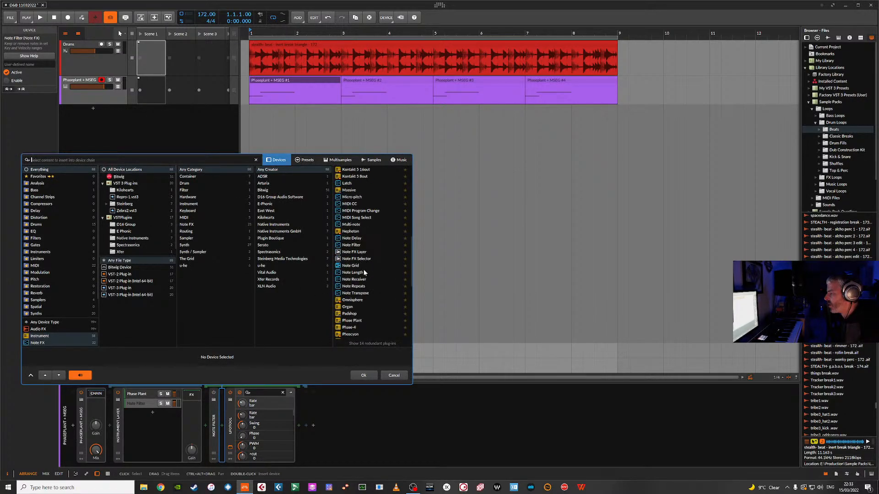
pyautogui.click(359, 280)
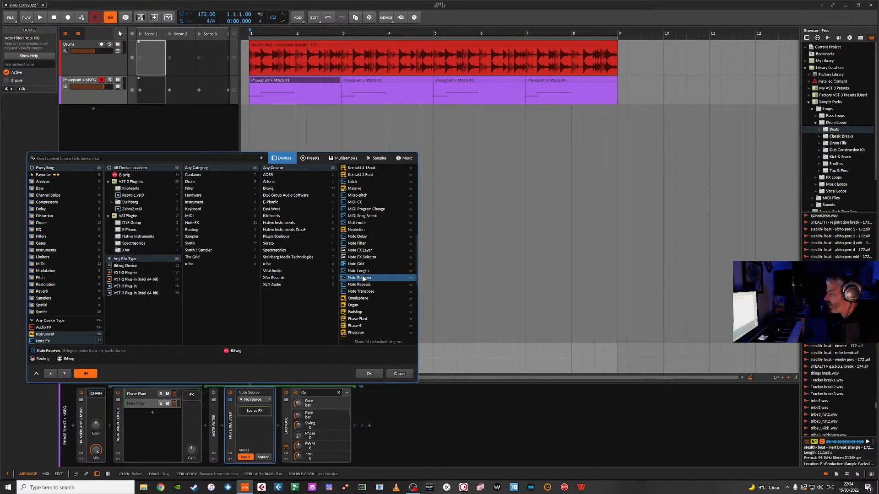
pyautogui.doubleClick(363, 278)
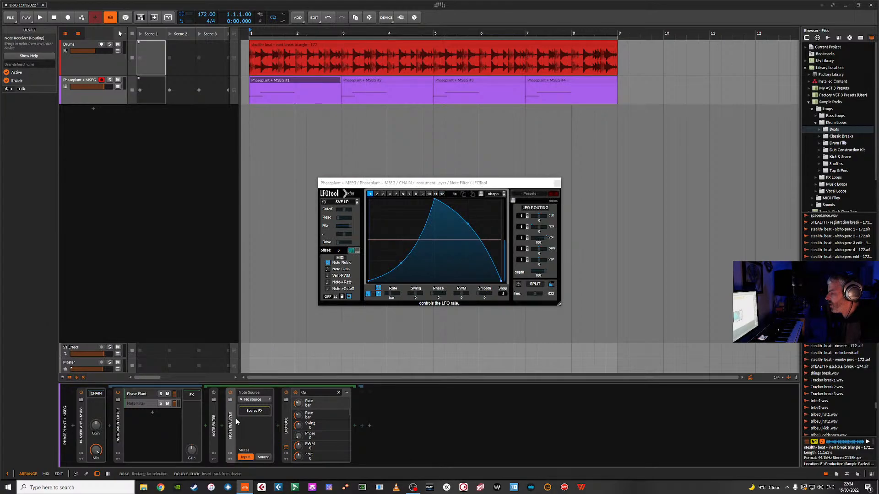
# Step: Explore the Phaseplant + MSEG chains as a source for the Note Receiver, then delete the Note Receiver
pyautogui.click(254, 400)
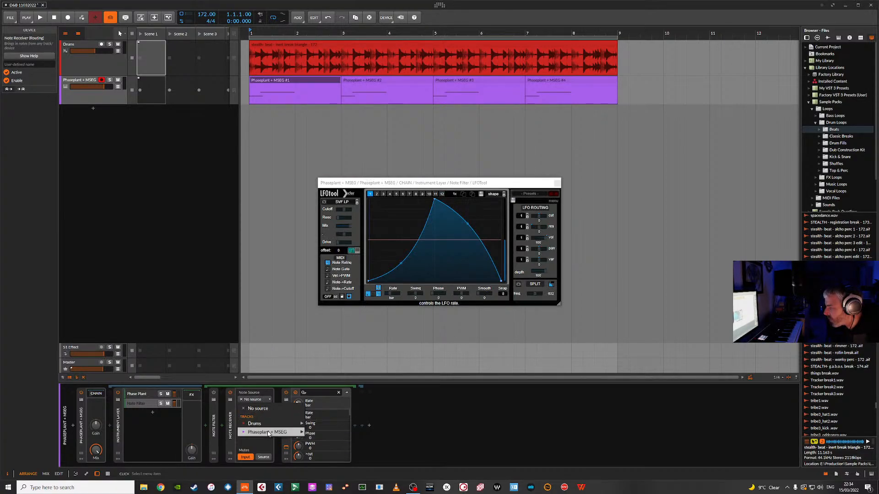
pyautogui.moveTo(269, 433)
pyautogui.moveTo(344, 440)
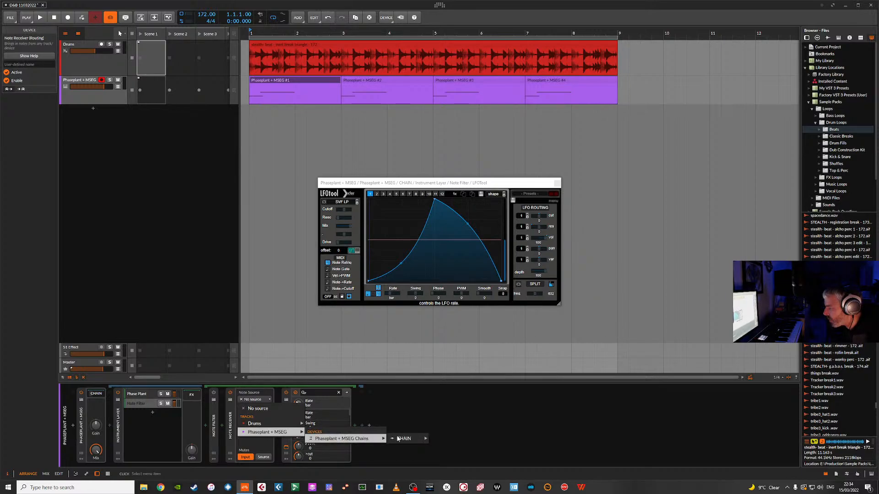
pyautogui.moveTo(397, 438)
pyautogui.moveTo(464, 439)
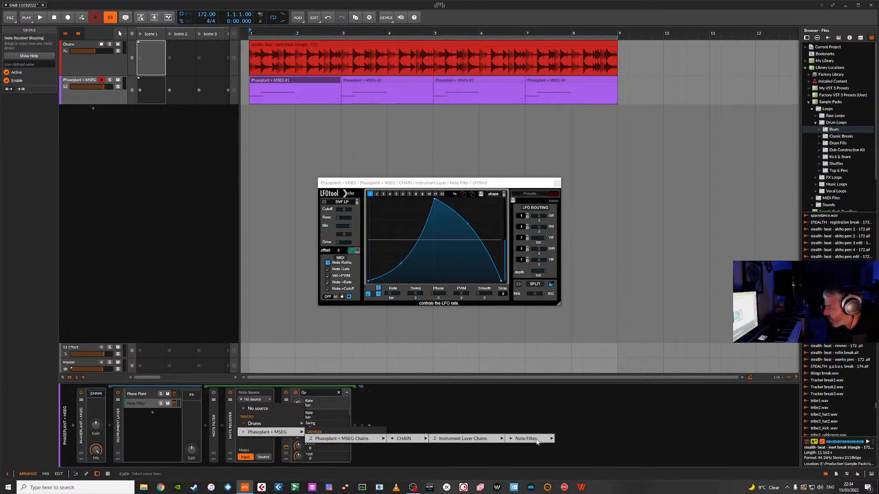
pyautogui.moveTo(538, 440)
pyautogui.click(495, 407)
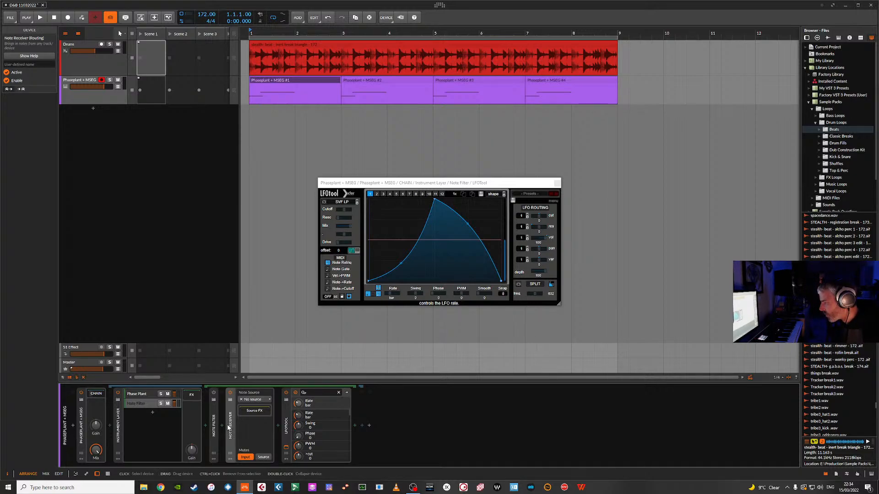
pyautogui.click(267, 459)
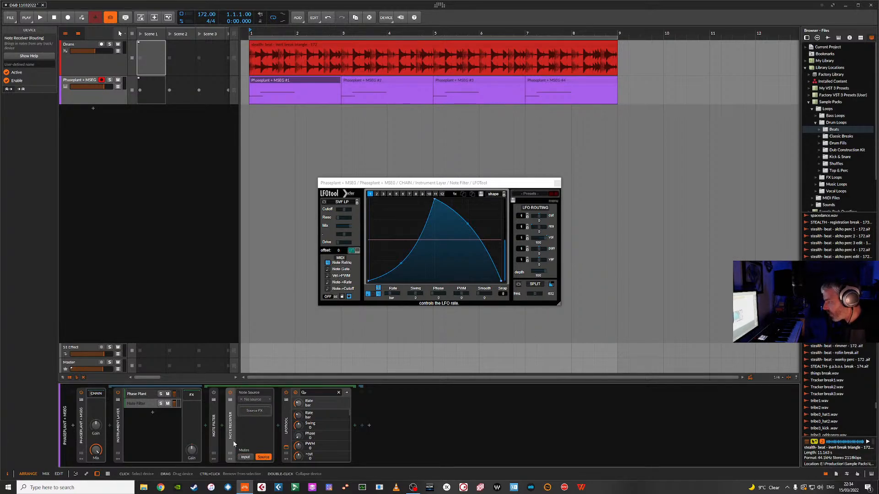
pyautogui.press('Delete')
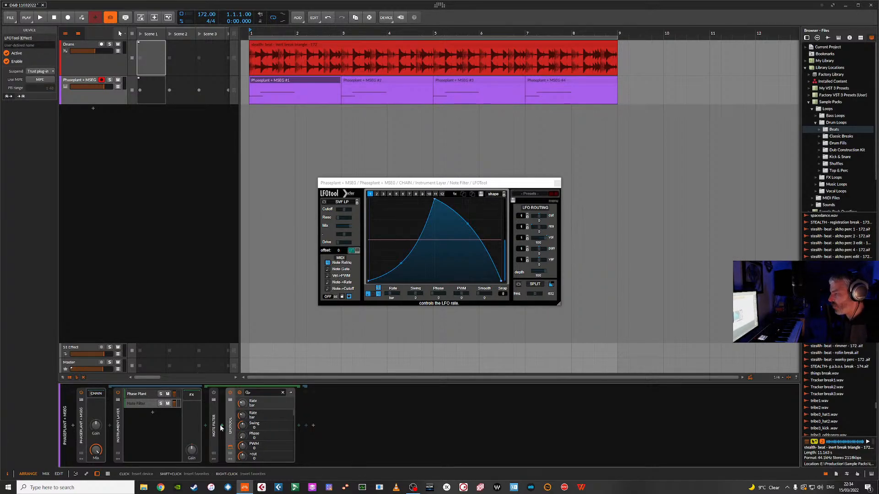
# Step: Show the modulator slots of LFOTool
pyautogui.click(223, 424)
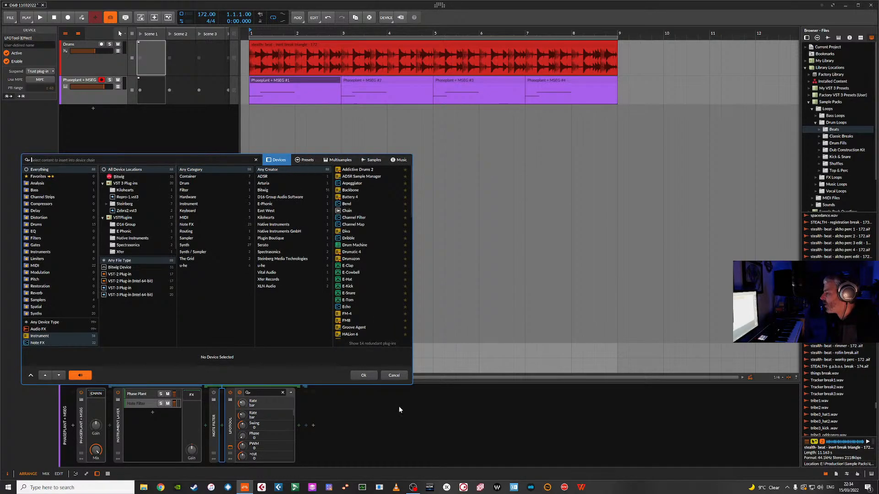
pyautogui.click(391, 376)
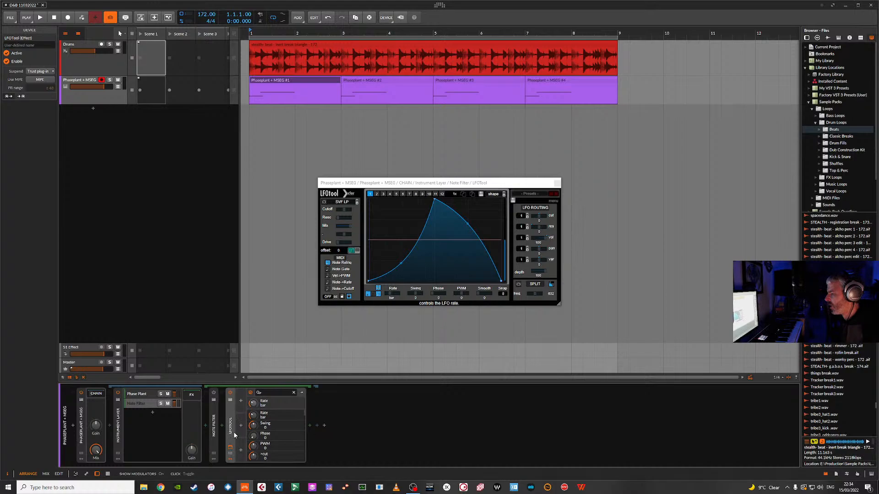
pyautogui.click(240, 405)
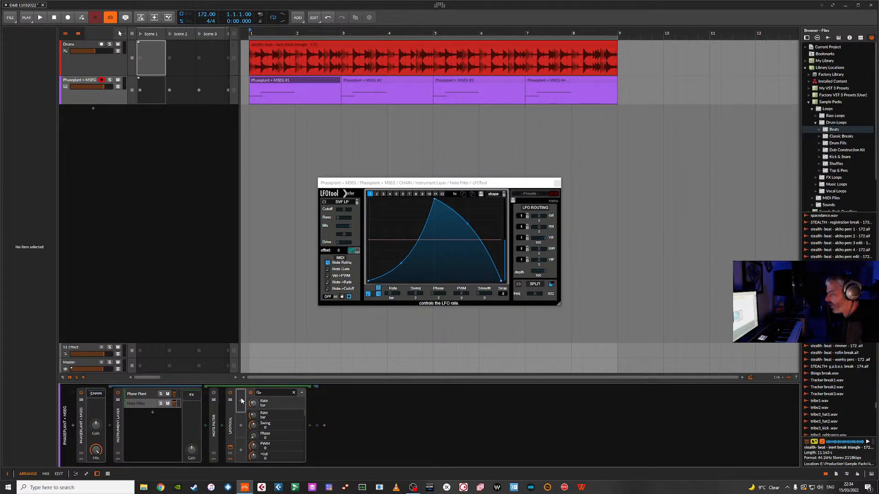
# Step: Look through the modulators available for Phase Plant in the first layer without inserting any
pyautogui.click(207, 401)
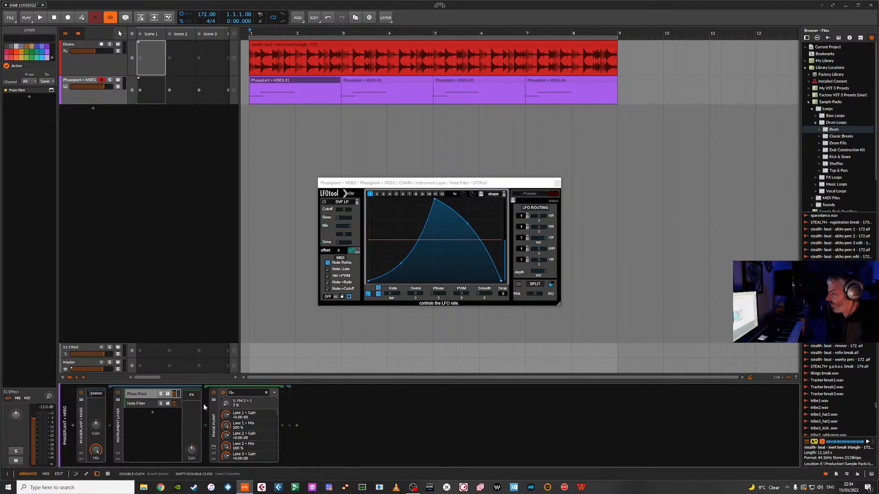
pyautogui.click(213, 439)
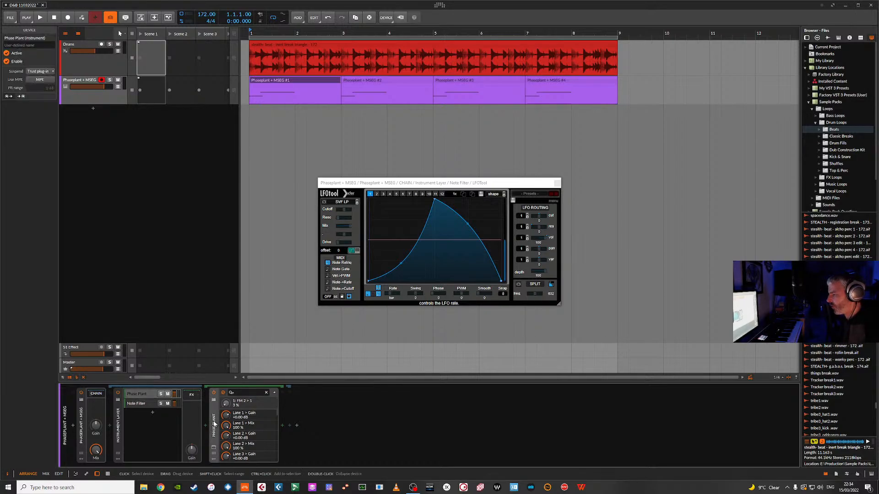
pyautogui.click(214, 460)
pyautogui.click(226, 396)
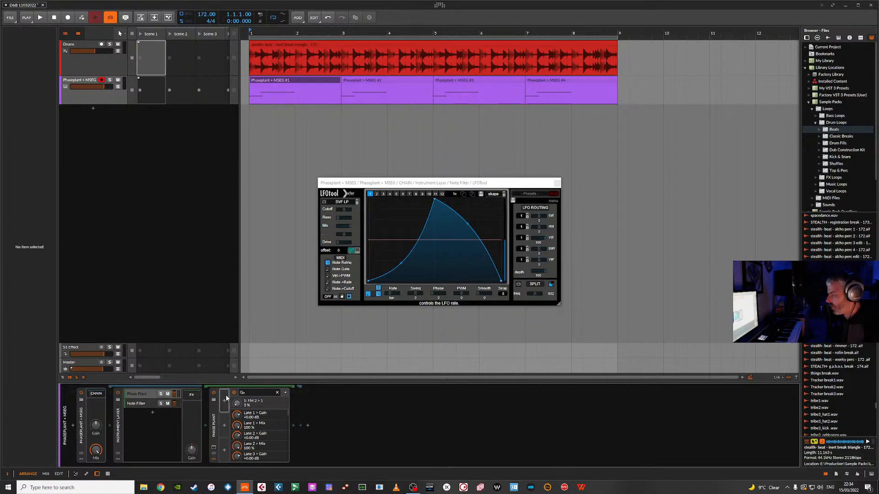
pyautogui.click(224, 400)
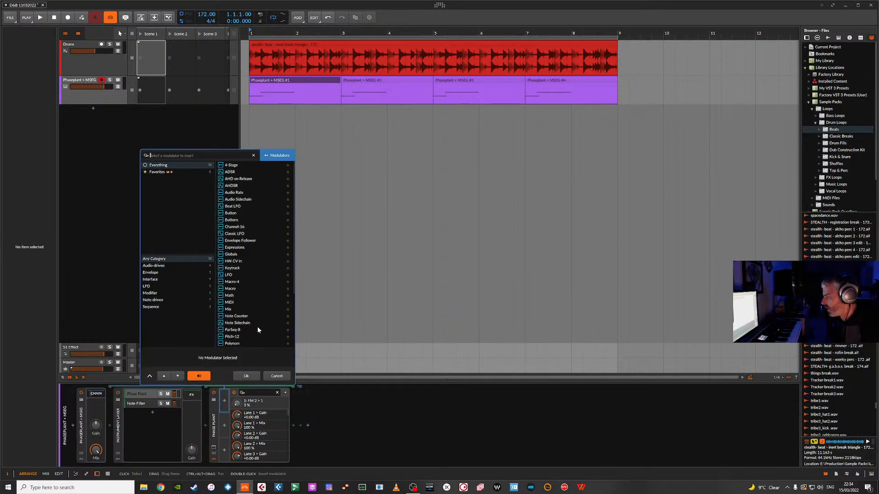
pyautogui.scroll(-4, 257, 327)
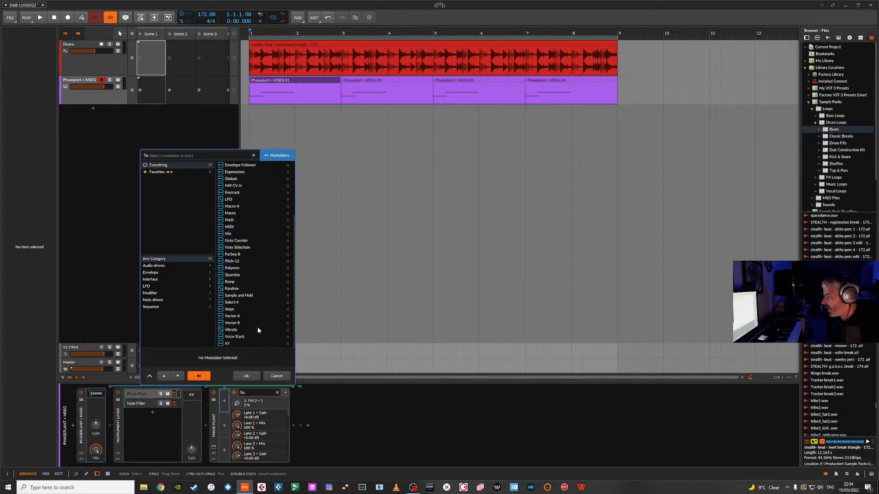
pyautogui.scroll(4, 257, 327)
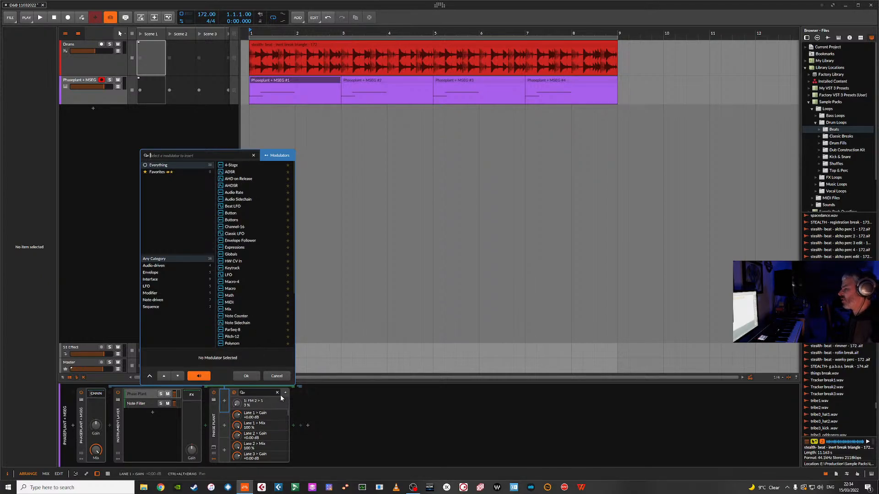
pyautogui.click(277, 377)
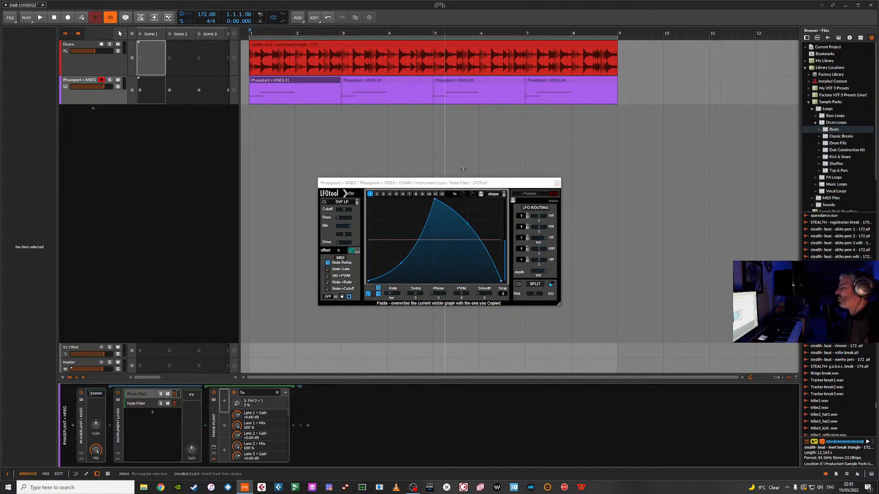
# Step: Hide Phase Plant's modulator slots and reopen LFOTool's plug-in window from the second layer
pyautogui.click(557, 183)
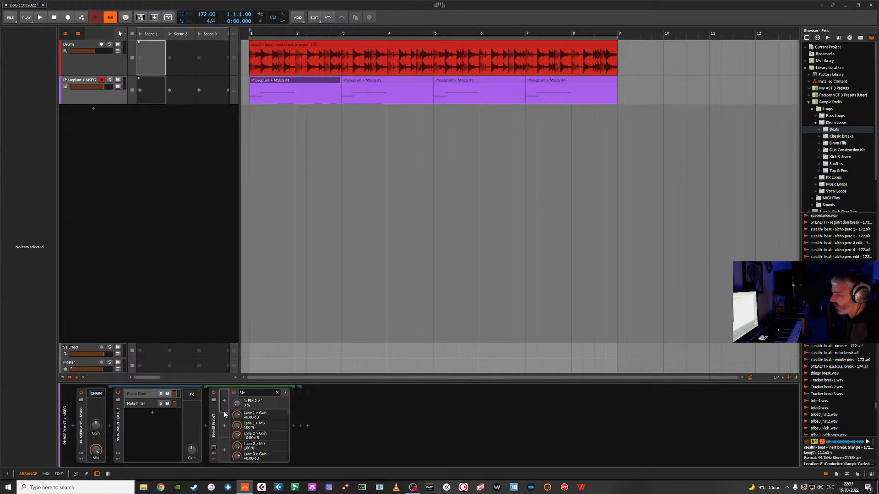
pyautogui.click(215, 458)
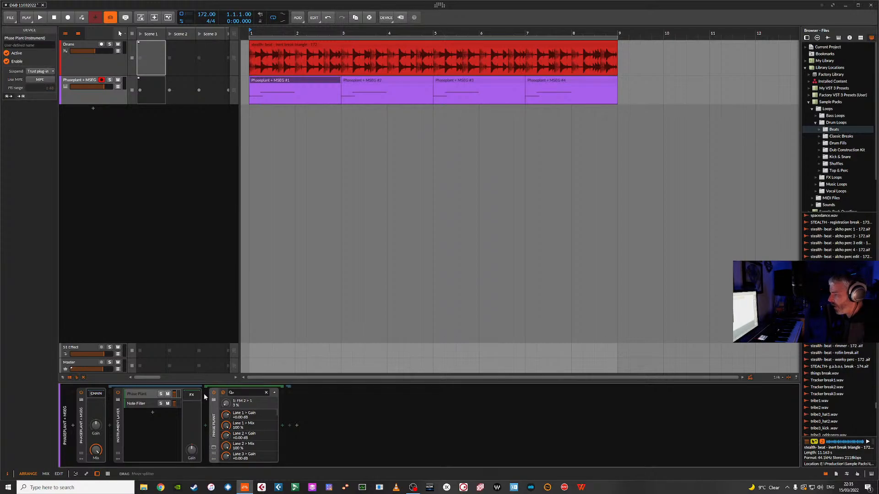
pyautogui.click(143, 404)
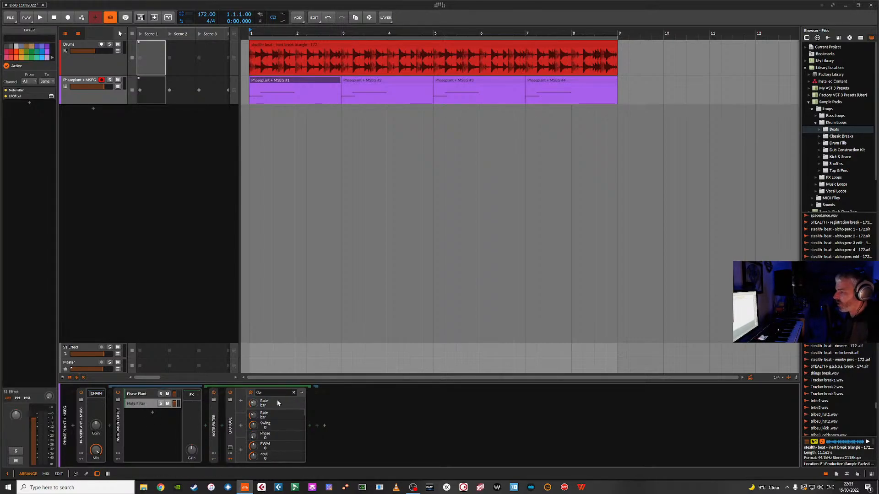
pyautogui.click(230, 447)
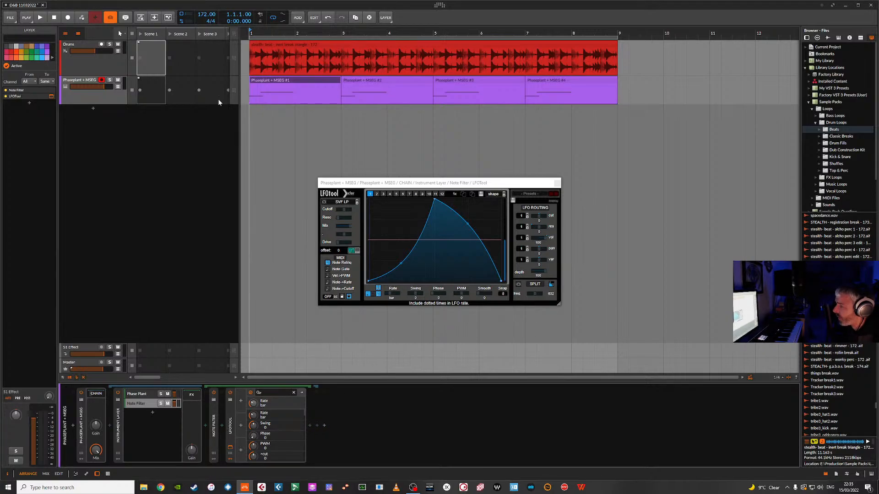
# Step: Insert a Bitwig DC Offset device between the Note Filter and LFOTool in the second layer
pyautogui.click(222, 425)
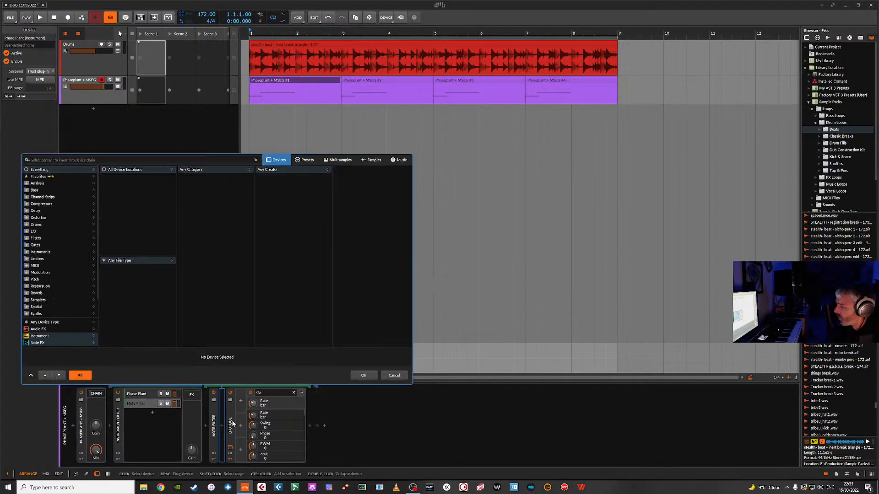
pyautogui.write('dc')
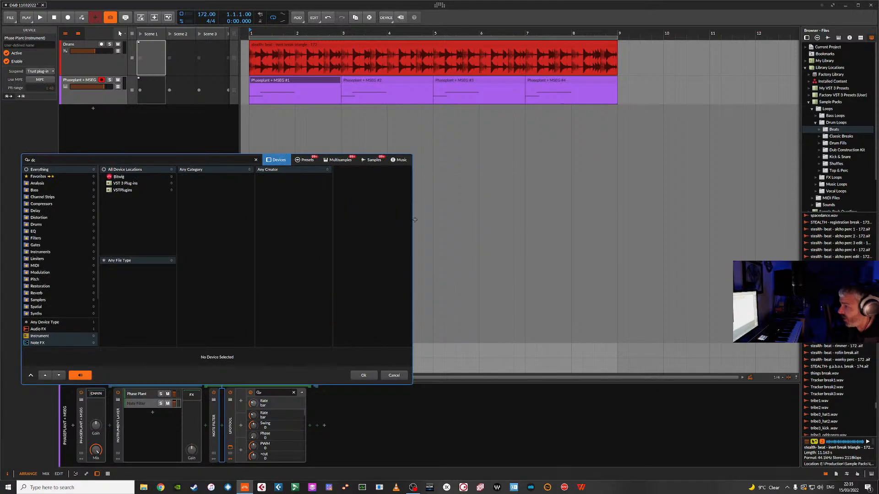
pyautogui.click(44, 323)
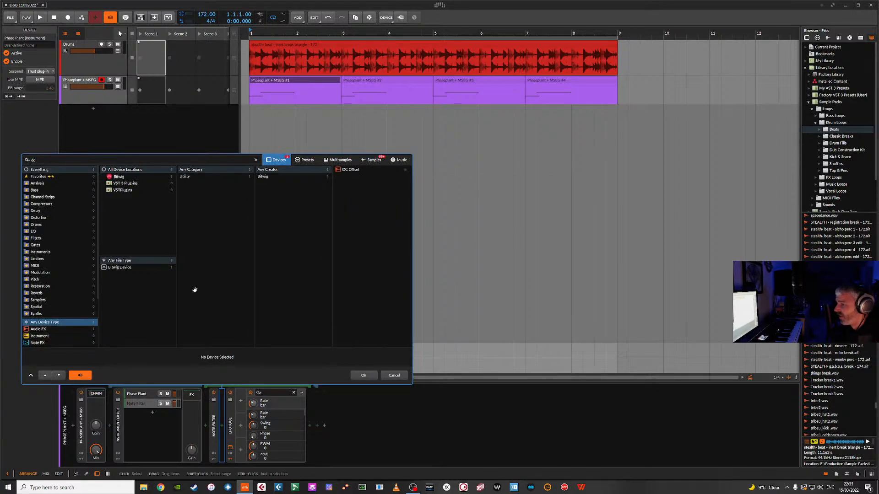
pyautogui.doubleClick(354, 169)
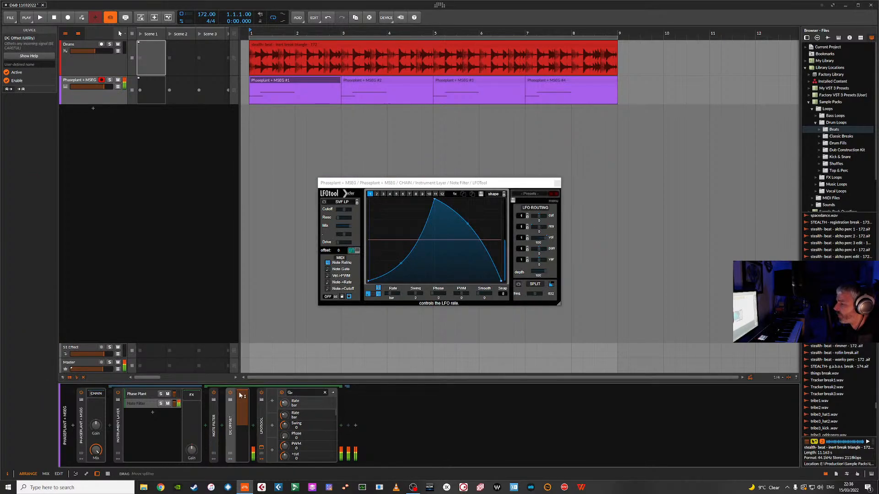
# Step: Raise the DC Offset to its maximum, then switch the device off and back on to compare the signal
pyautogui.moveTo(242, 402)
pyautogui.mouseDown()
pyautogui.moveTo(243, 456)
pyautogui.moveTo(242, 396)
pyautogui.mouseUp()
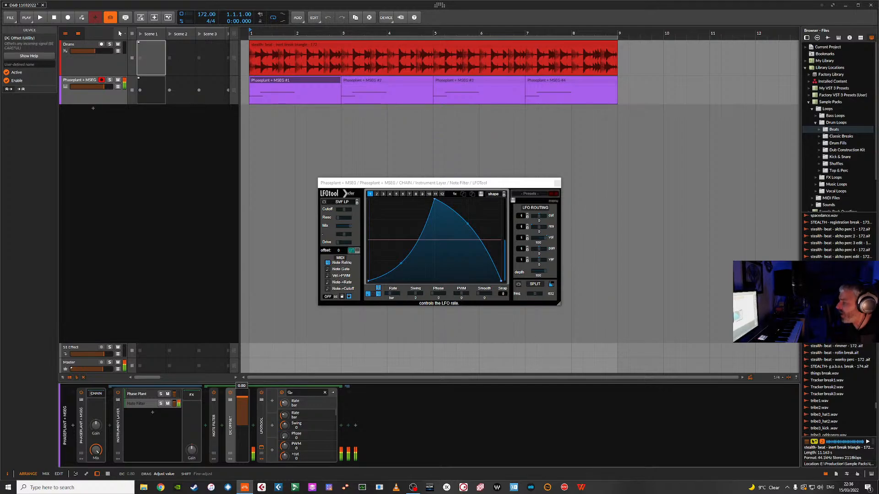
pyautogui.moveTo(242, 397); pyautogui.dragTo(242, 416)
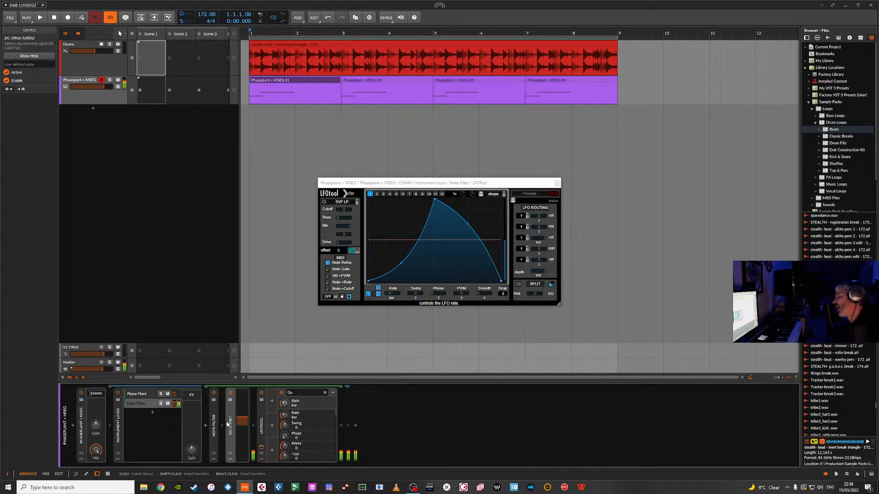
pyautogui.moveTo(242, 422); pyautogui.dragTo(242, 389)
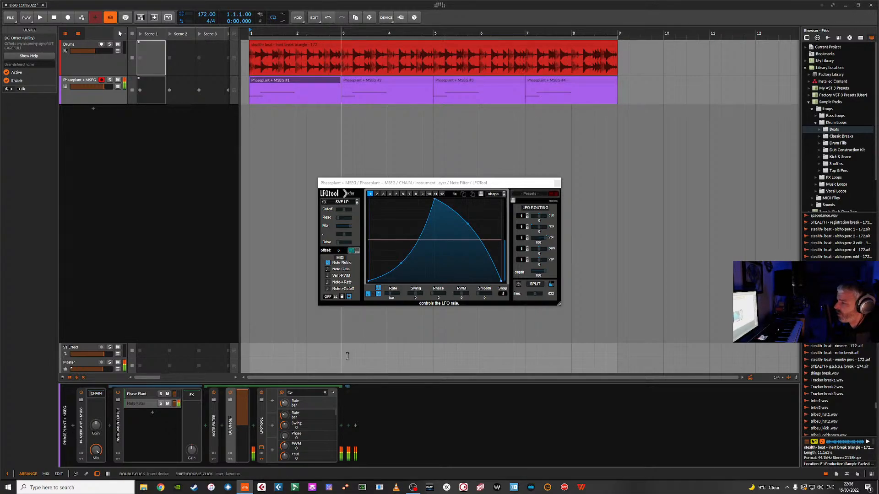
pyautogui.click(230, 393)
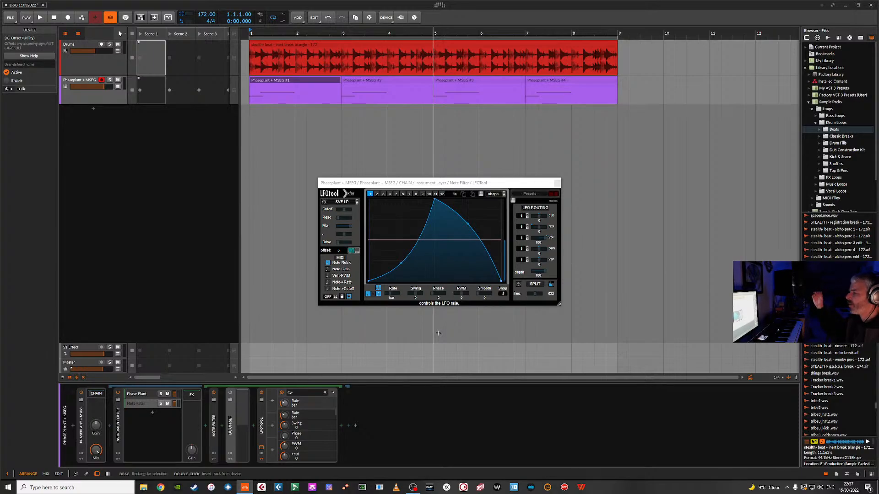
pyautogui.click(230, 393)
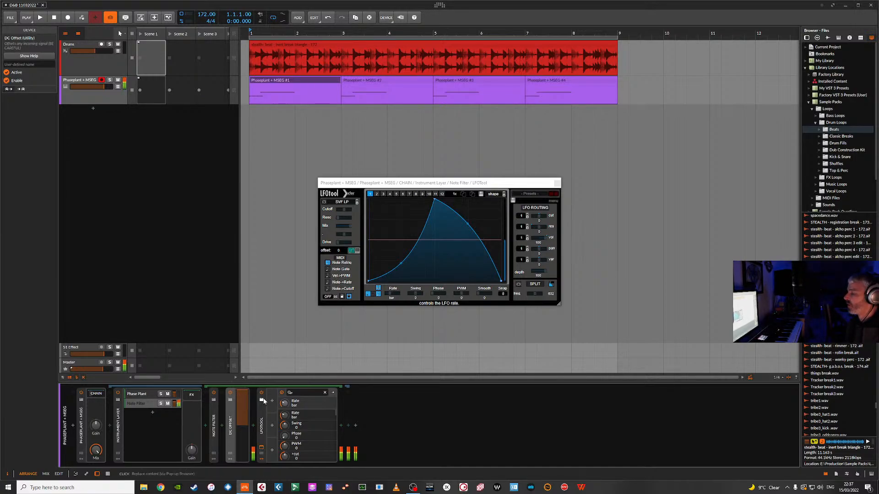
# Step: Mute the Note Filter layer and add an Audio Rate modulator to the Instrument Layer
pyautogui.click(167, 403)
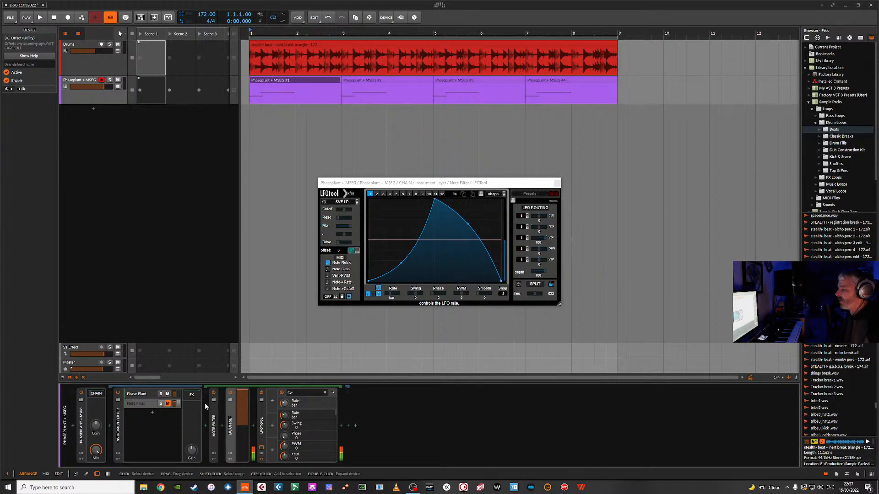
pyautogui.click(136, 394)
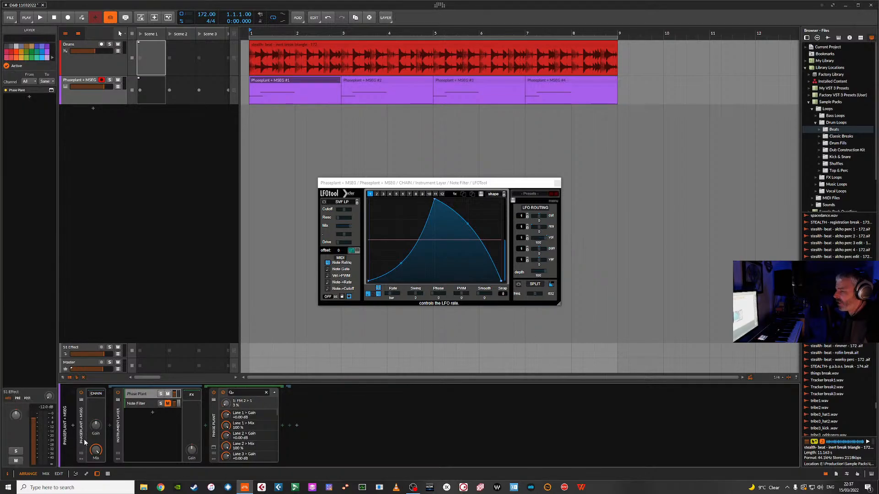
pyautogui.click(118, 458)
pyautogui.click(128, 402)
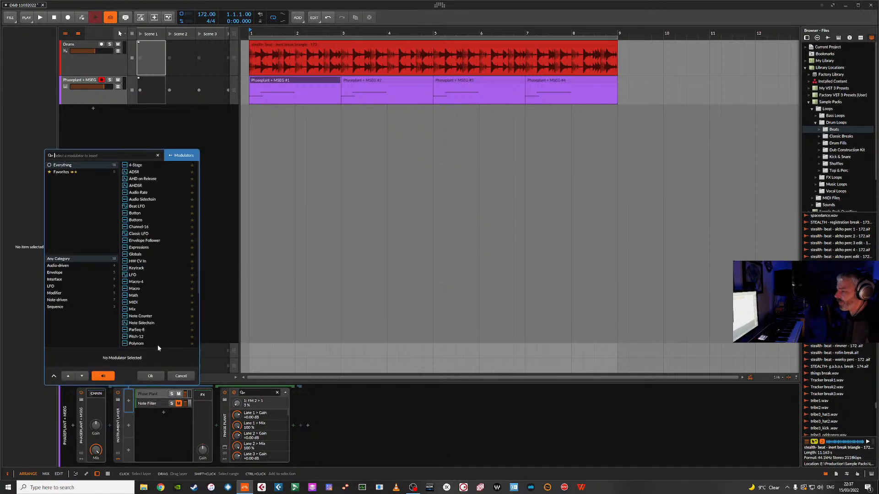
pyautogui.doubleClick(139, 193)
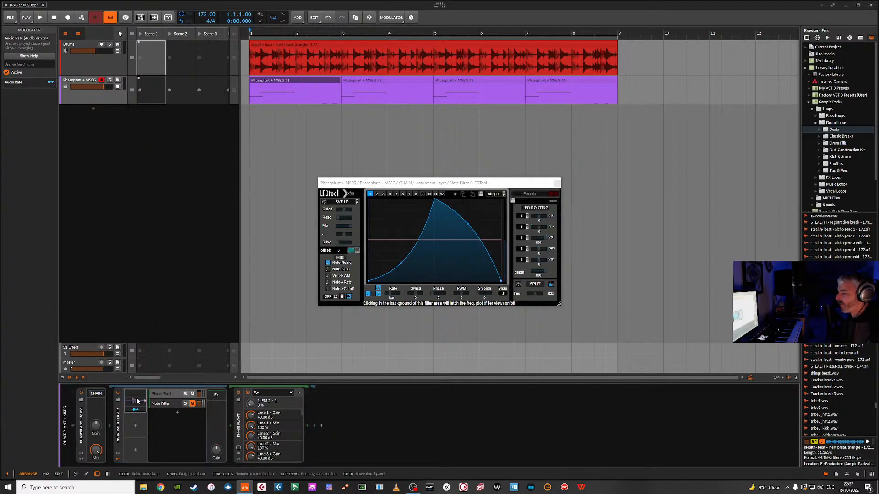
# Step: Set the Audio Rate modulator's source to LFOTool Out inside the Note Filter layer of the Phaseplant + MSEG chain
pyautogui.click(139, 400)
pyautogui.click(193, 401)
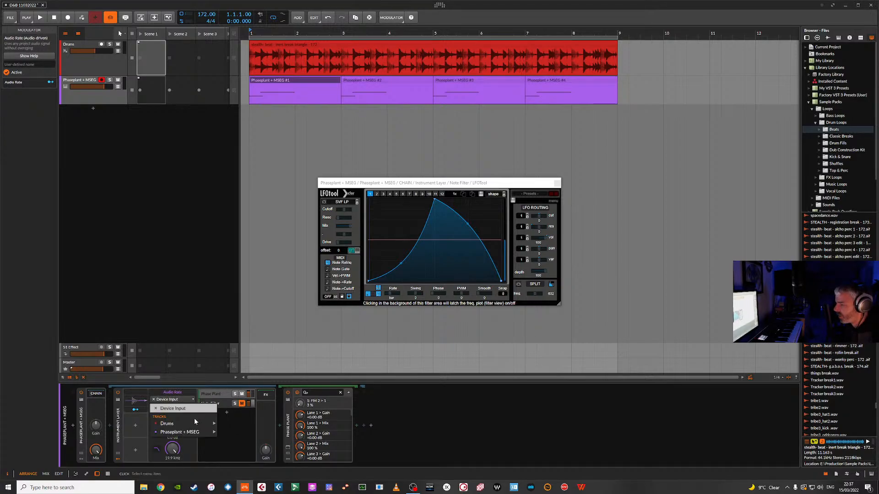
pyautogui.moveTo(195, 433)
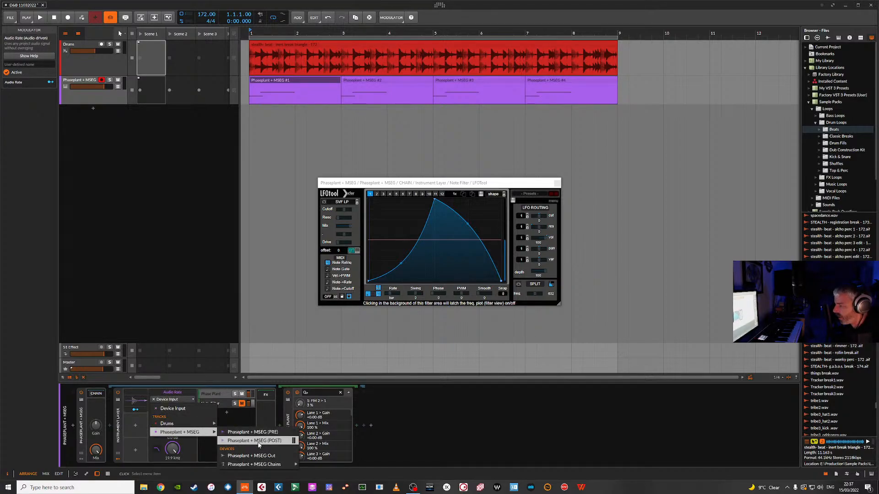
pyautogui.moveTo(265, 466)
pyautogui.moveTo(319, 466)
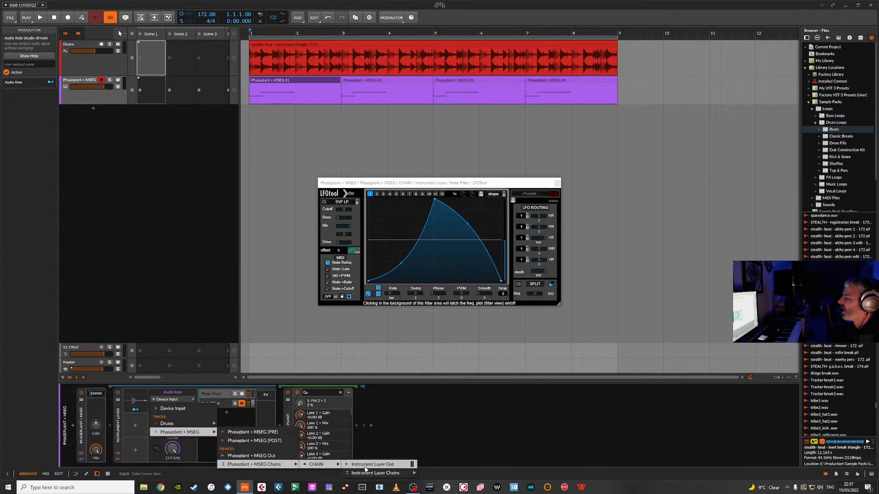
pyautogui.moveTo(385, 474)
pyautogui.moveTo(435, 475)
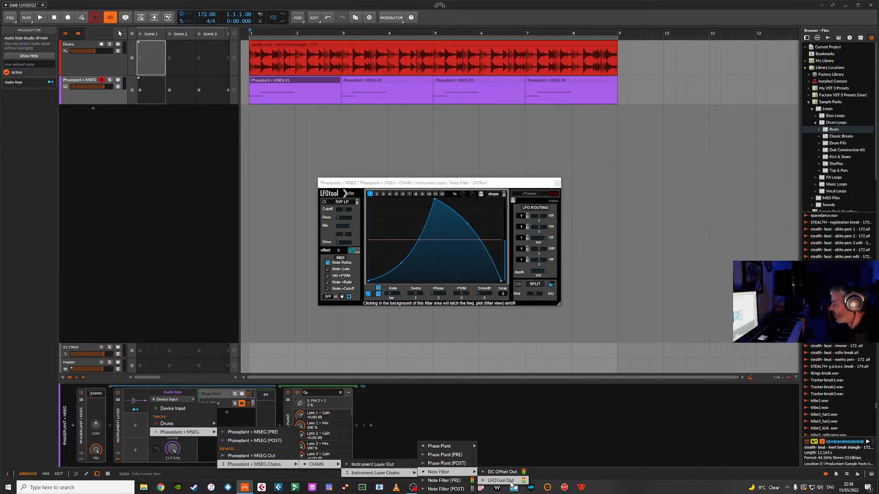
pyautogui.click(501, 481)
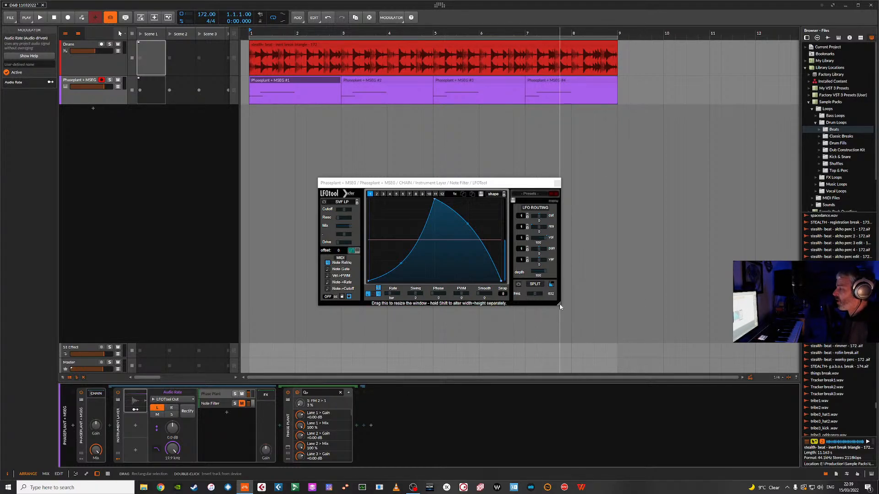
# Step: Enlarge the LFOTool window and play the loop several times to examine the waveform drawn over the LFO graph
pyautogui.moveTo(560, 306); pyautogui.dragTo(642, 345)
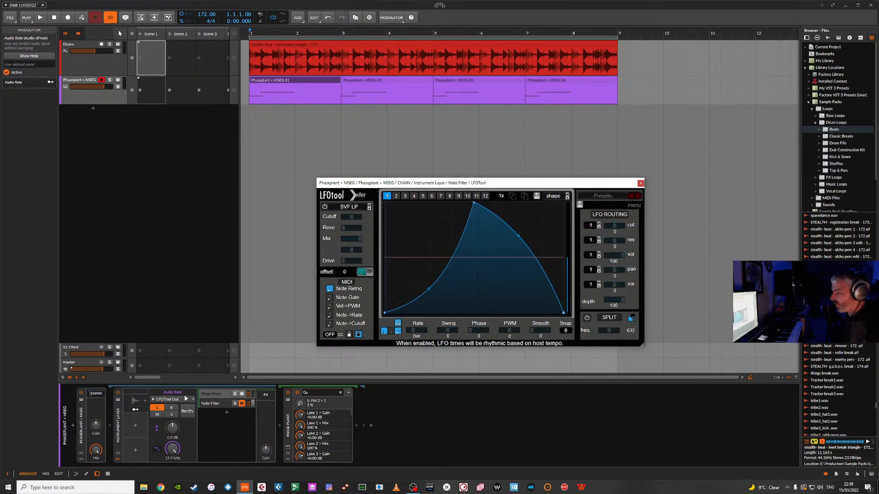
pyautogui.press('space')
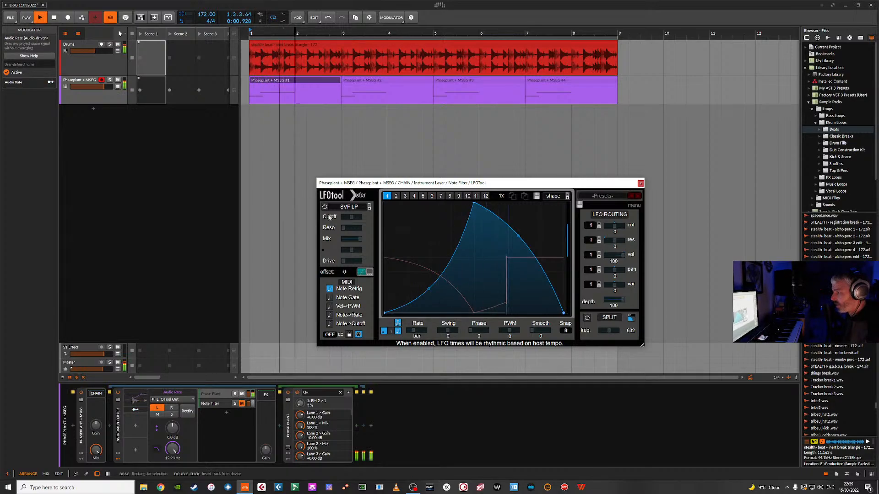
pyautogui.press('space')
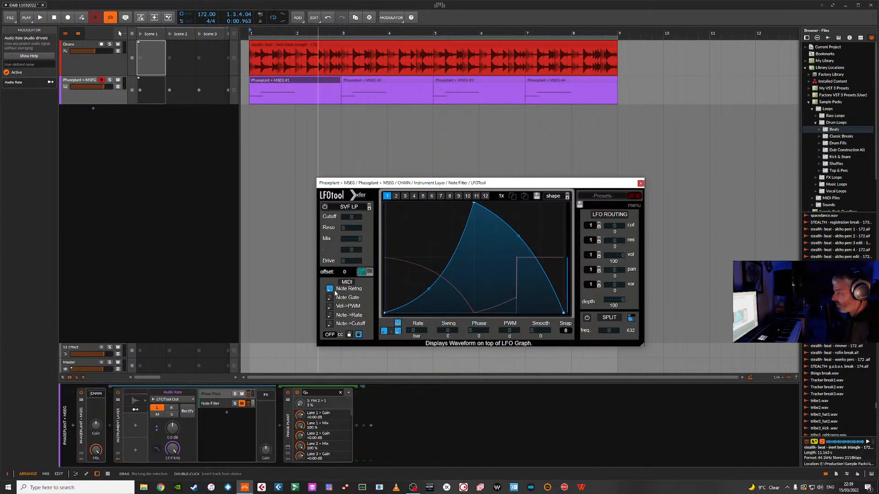
pyautogui.press('space')
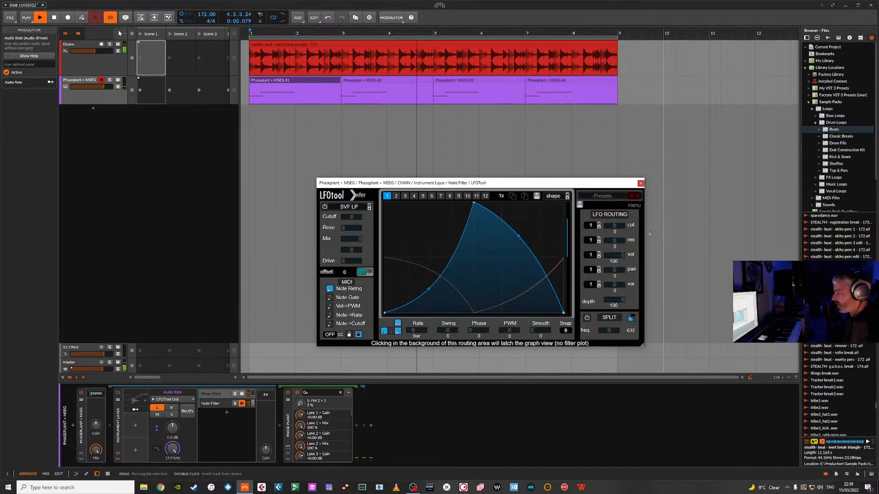
pyautogui.press('space')
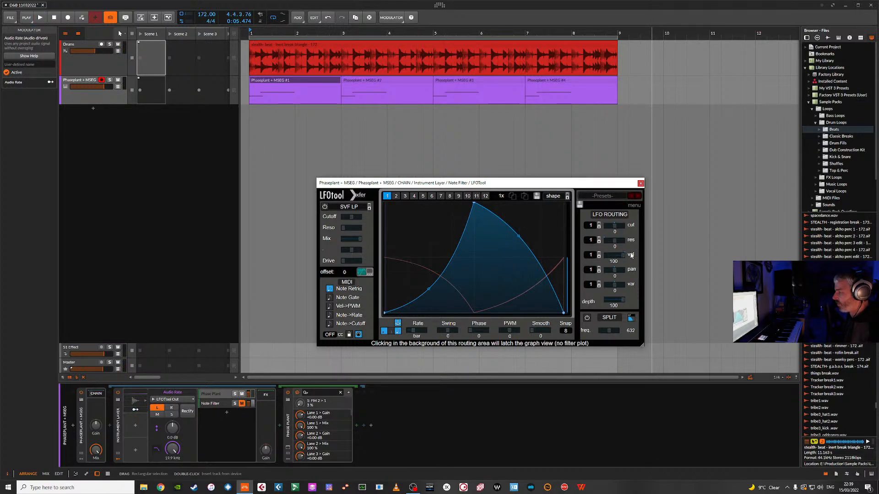
pyautogui.press('space')
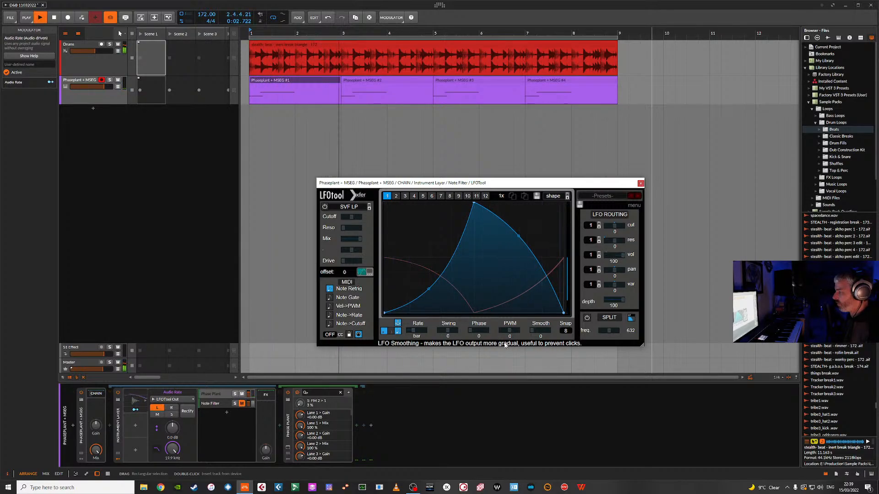
pyautogui.press('space')
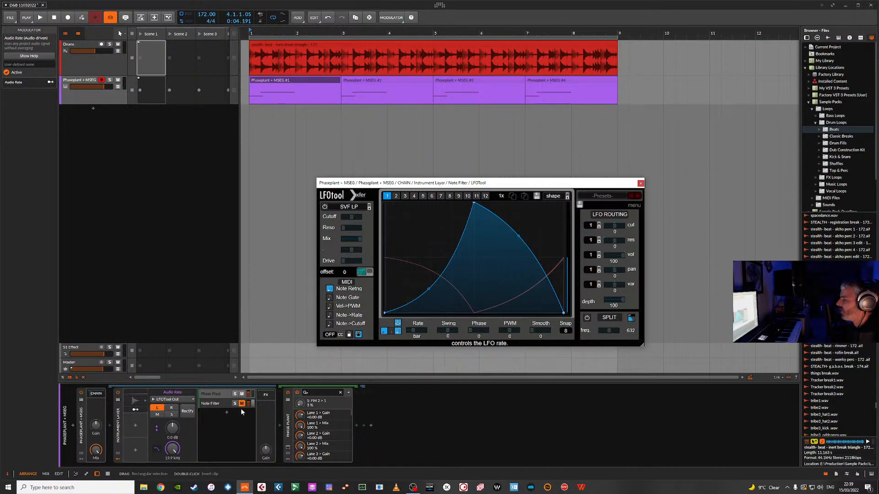
# Step: Collapse the Audio Rate modulator's details and play the loop briefly to check its incoming signal
pyautogui.click(142, 409)
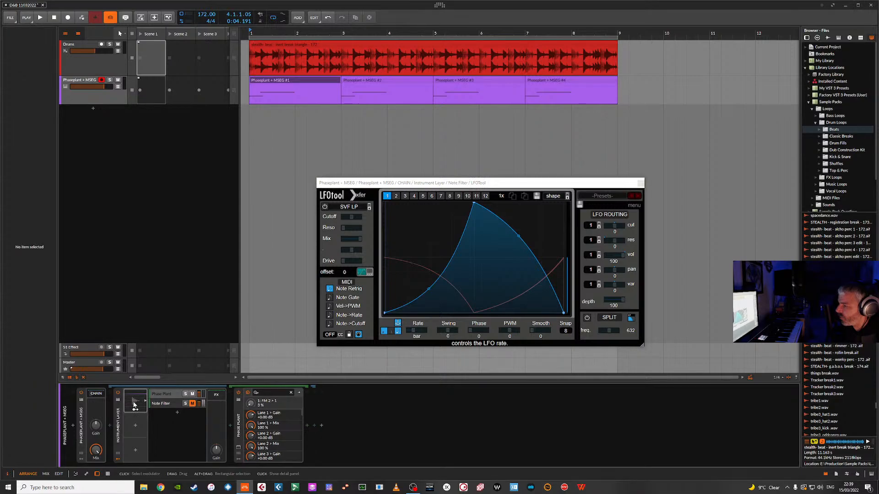
pyautogui.press('space')
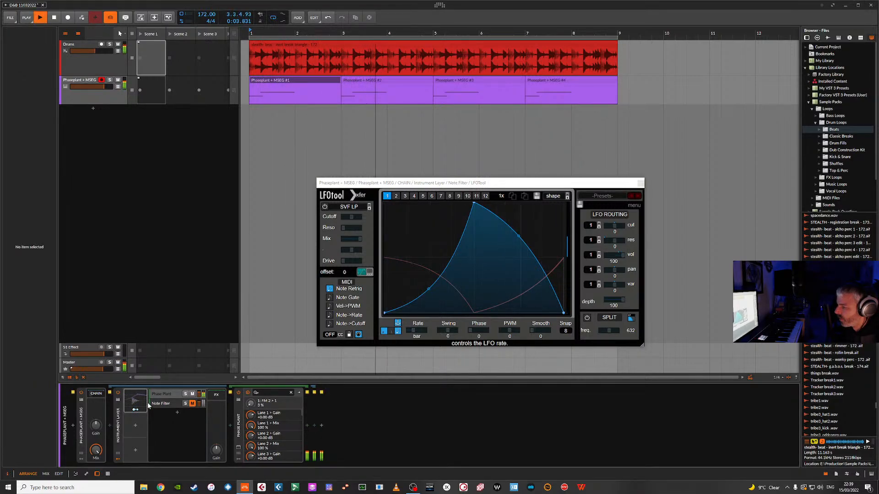
pyautogui.press('space')
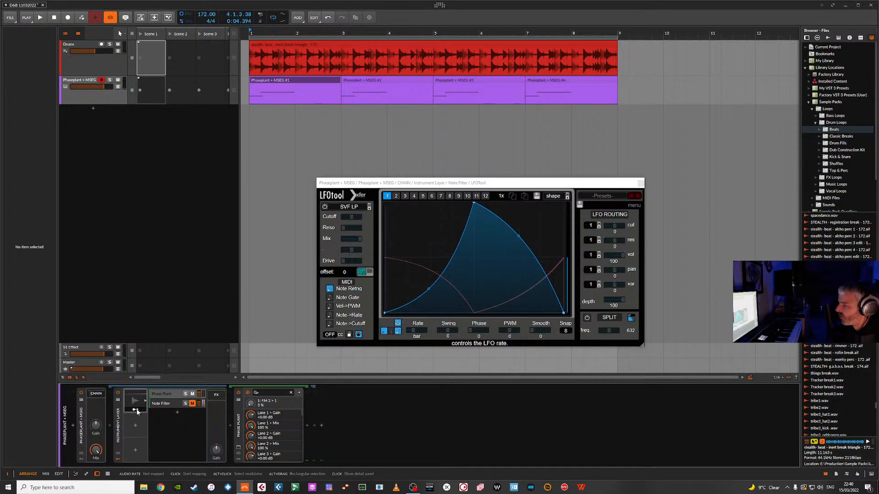
# Step: Set LFOTool's rate to 1/2 and map the Audio Rate modulator to Phase Plant's FM 2 > 1 macro by about +0.73
pyautogui.moveTo(413, 337); pyautogui.dragTo(420, 338)
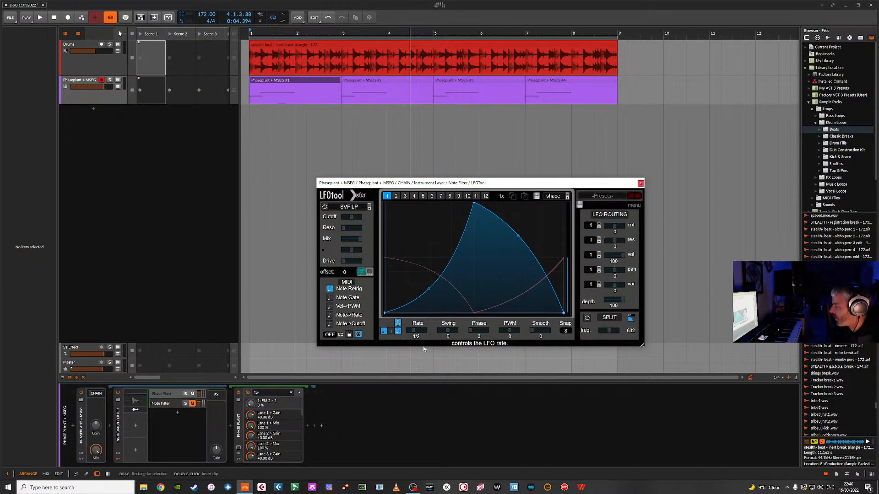
pyautogui.click(137, 410)
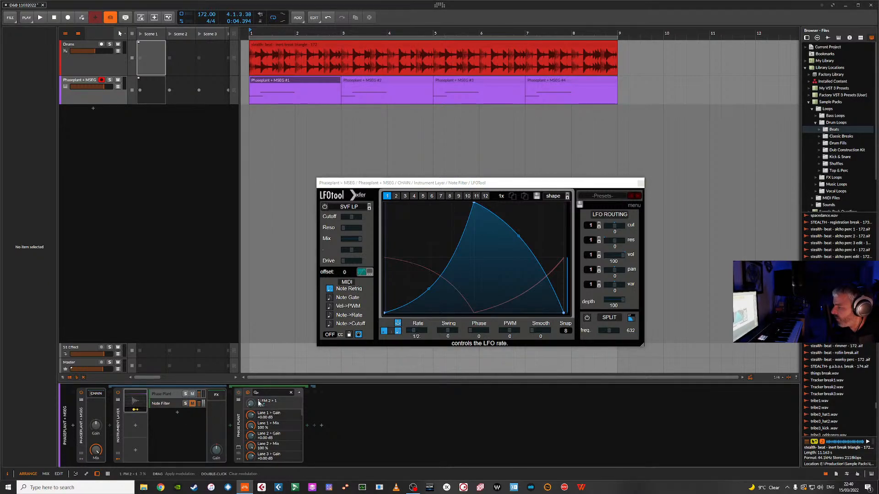
pyautogui.moveTo(253, 406); pyautogui.dragTo(253, 398)
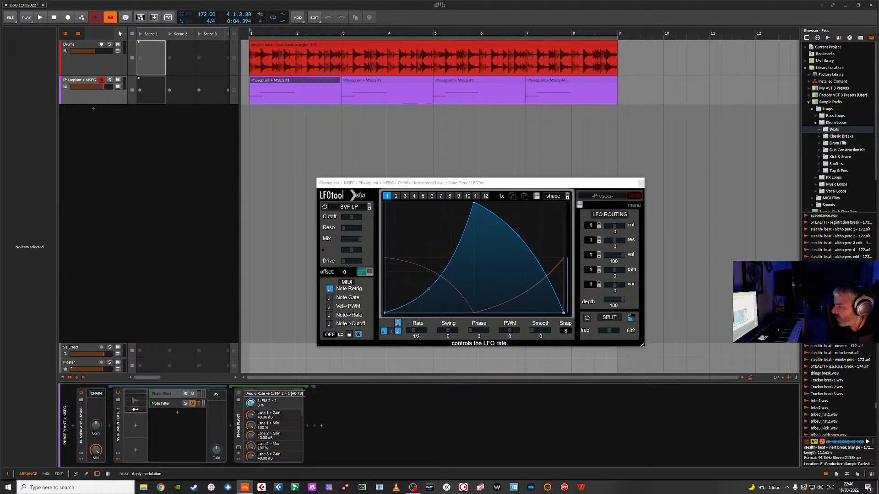
# Step: Play the loop while setting LFOTool's rate to 1/4 and adjusting the FM 2 > 1 macro, then stop and select the Phase Plant layer
pyautogui.press('space')
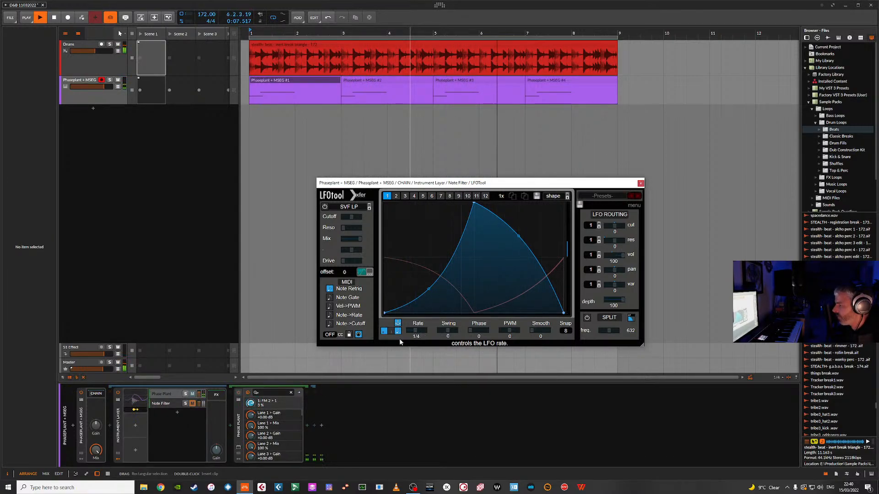
pyautogui.moveTo(251, 404); pyautogui.dragTo(250, 402)
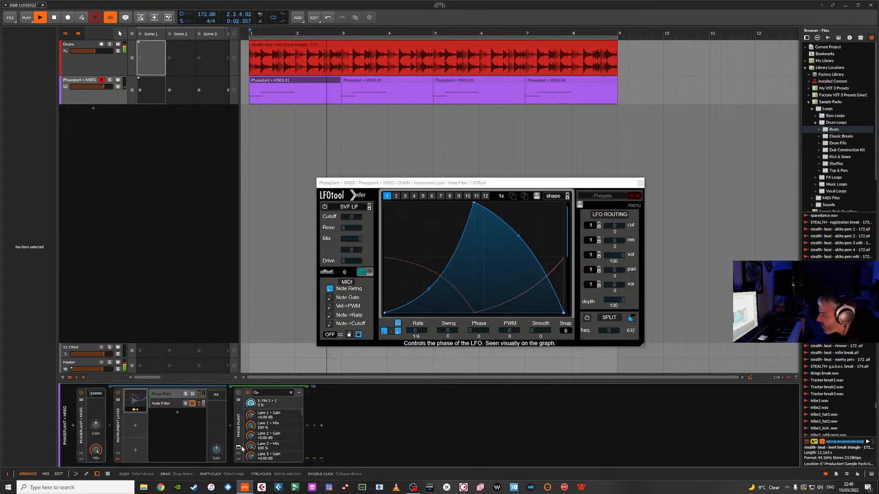
pyautogui.press('space')
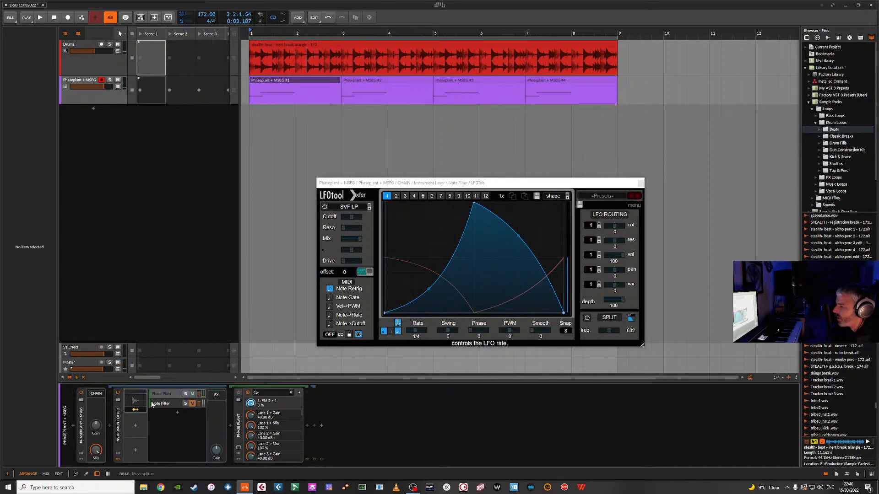
pyautogui.click(169, 394)
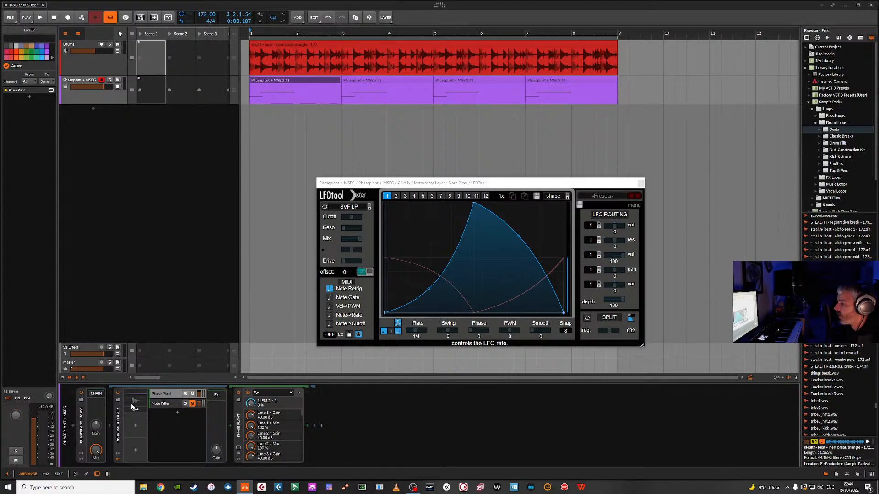
# Step: Open the Phase Plant interface and select its FM 3 > 2 macro so it appears among the device's parameters
pyautogui.click(238, 449)
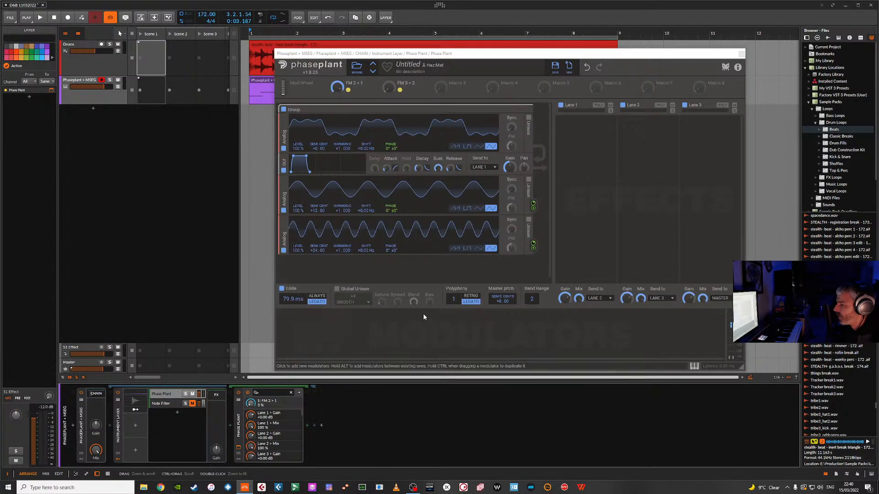
pyautogui.click(390, 93)
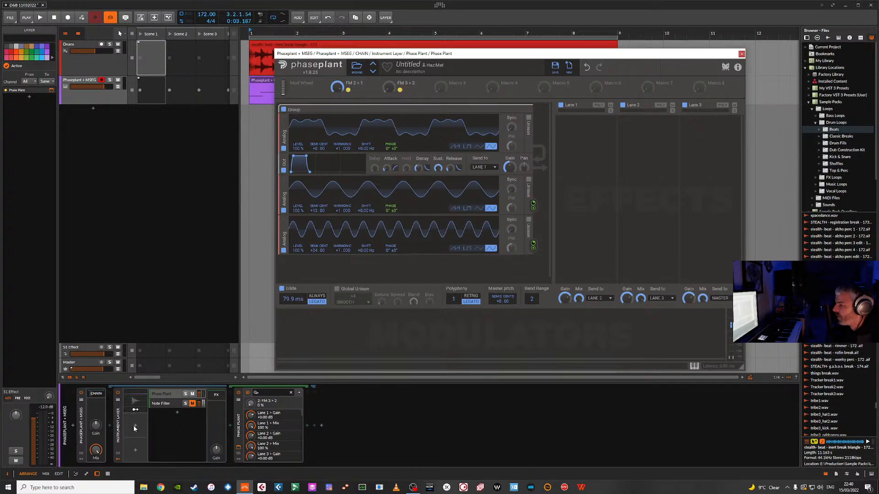
# Step: Rename both the Note Filter layer and the Note Filter device at the start of its chain to MSEG
pyautogui.click(163, 404)
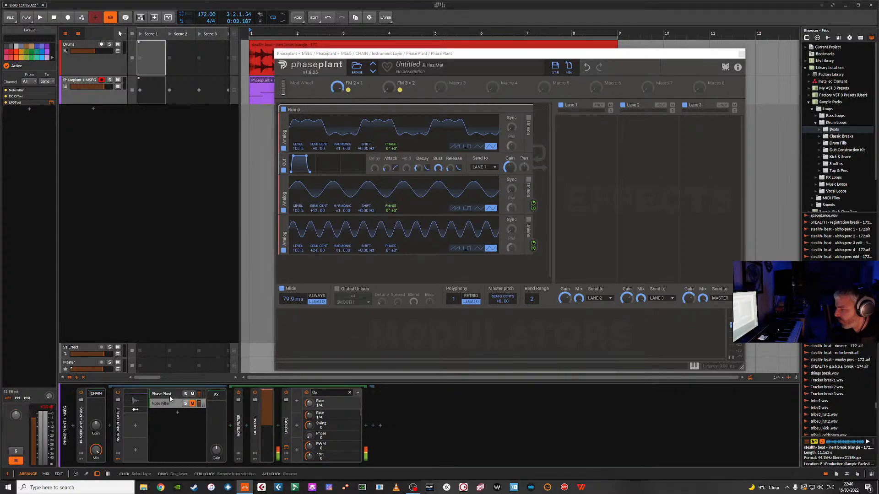
pyautogui.click(31, 36)
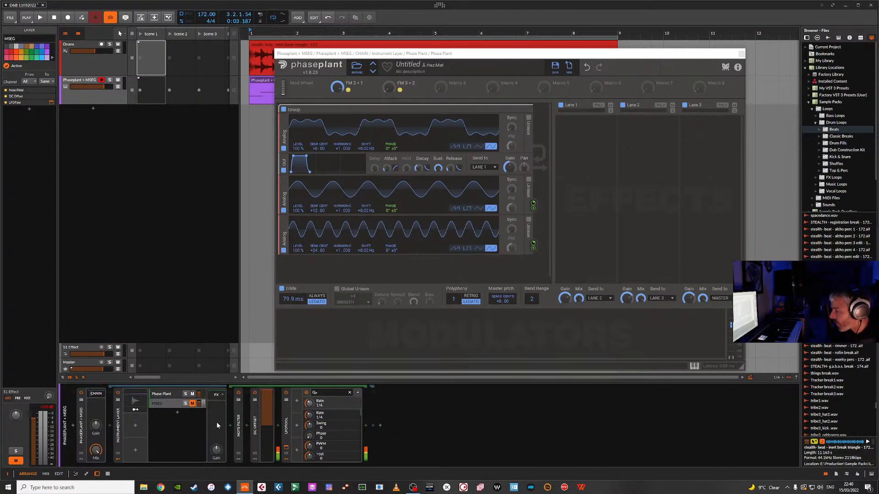
pyautogui.click(238, 425)
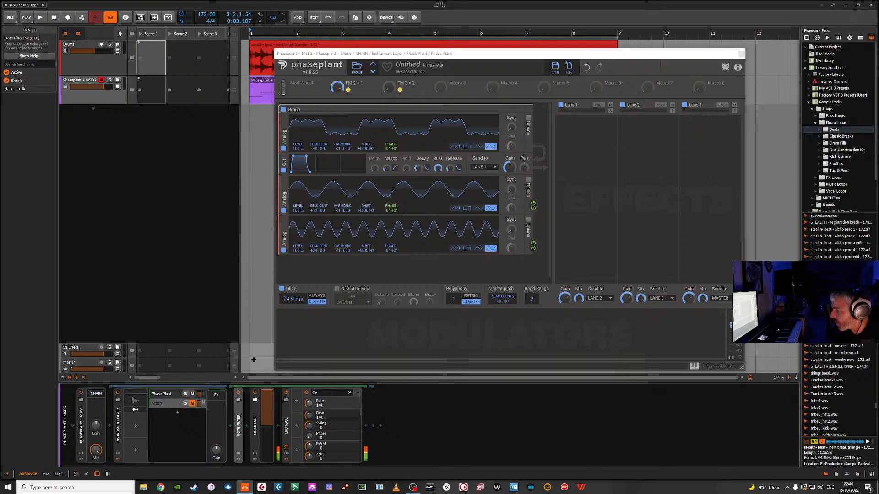
pyautogui.click(35, 65)
pyautogui.write('MSEG')
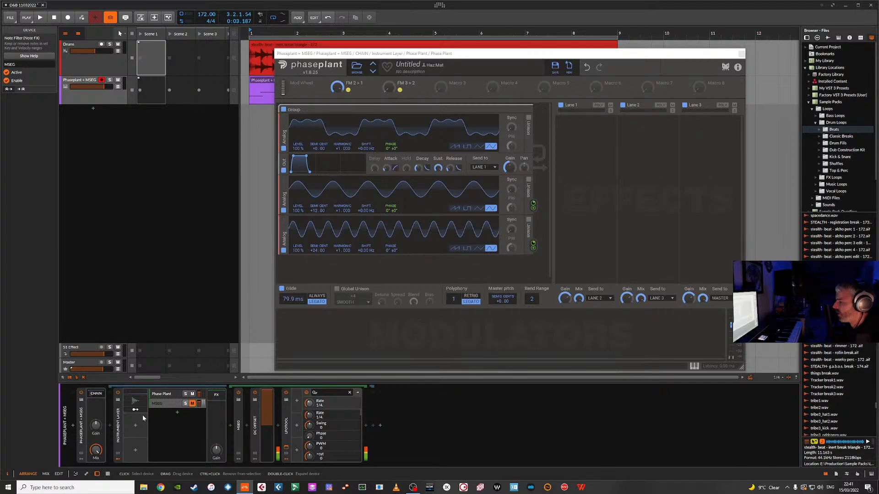
# Step: Duplicate the MSEG layer and move the LFO curve's peak earlier and slightly lower in the copy's LFOTool
pyautogui.click(163, 405)
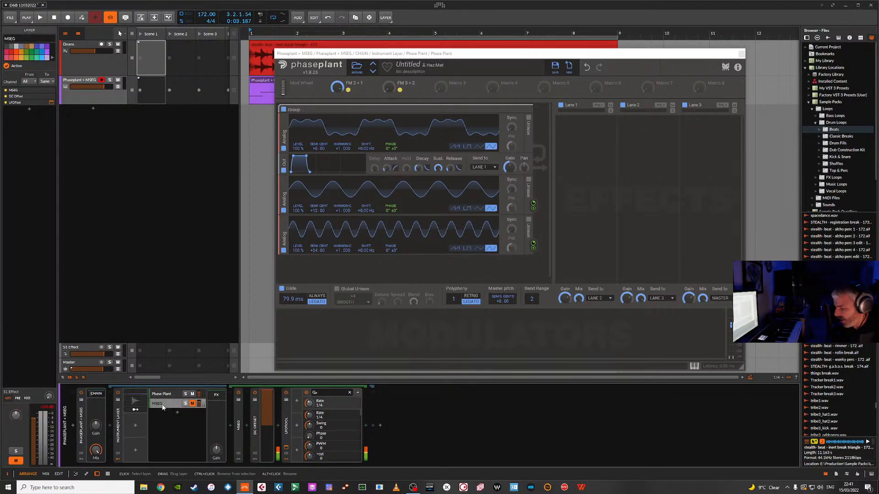
pyautogui.hotkey('ctrl', 'd')
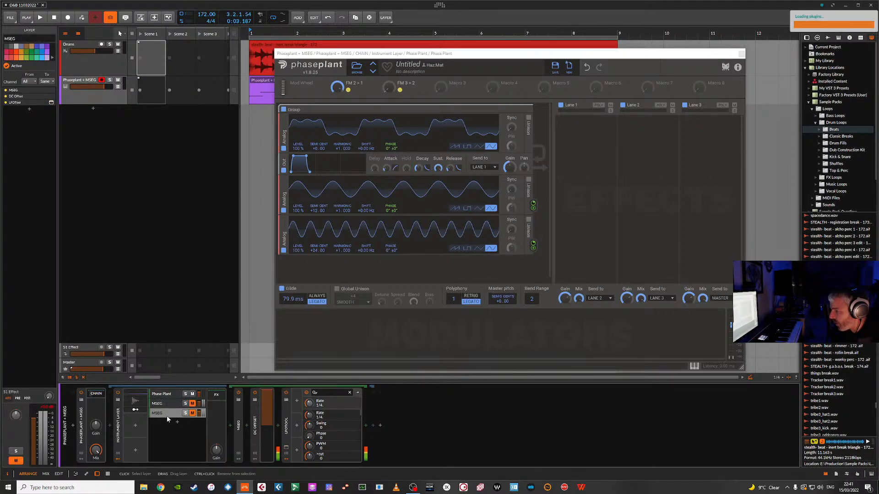
pyautogui.click(286, 450)
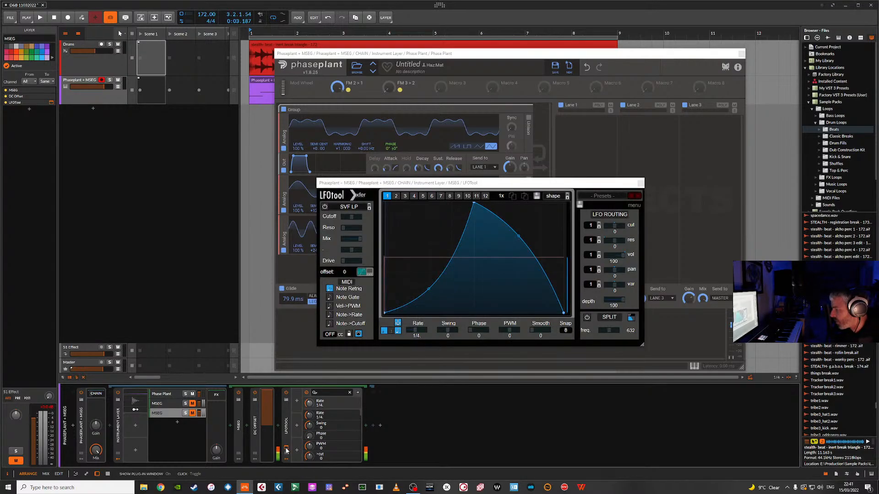
pyautogui.moveTo(475, 206); pyautogui.dragTo(421, 229)
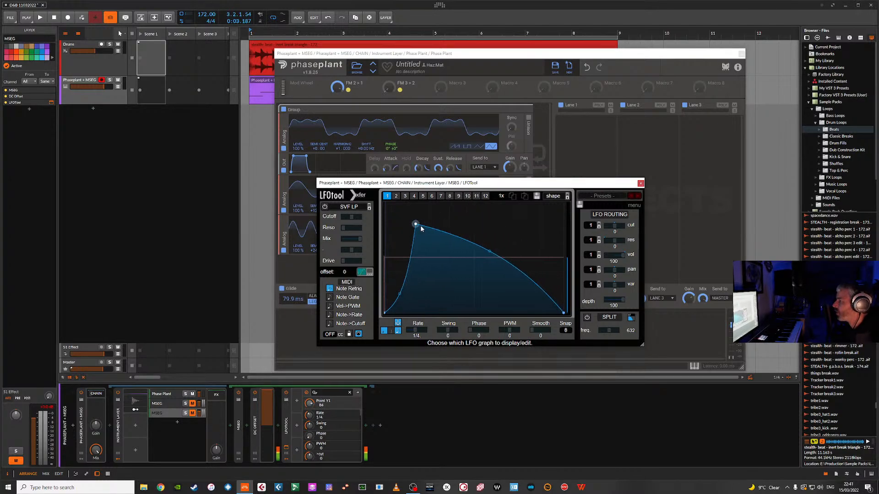
# Step: Add four points to the second MSEG layer's LFOTool curve to form two extra peaks, and raise the middle peak
pyautogui.doubleClick(457, 303)
pyautogui.doubleClick(492, 243)
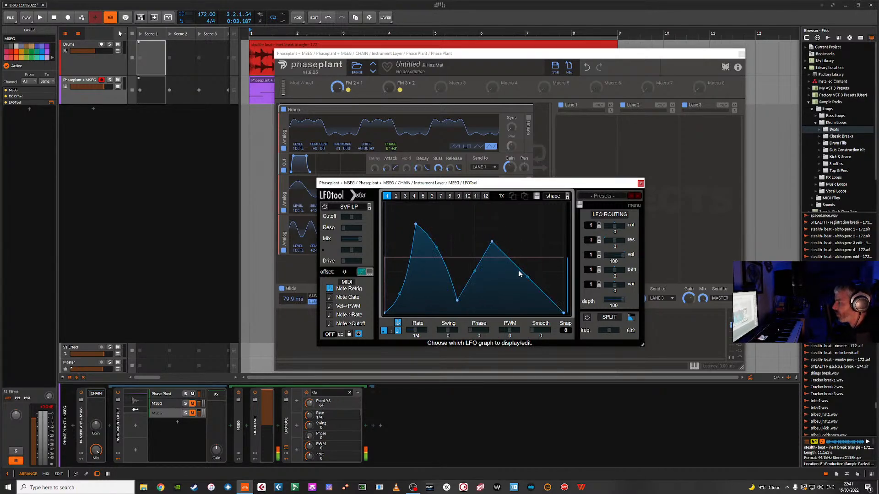
pyautogui.doubleClick(521, 296)
pyautogui.doubleClick(538, 239)
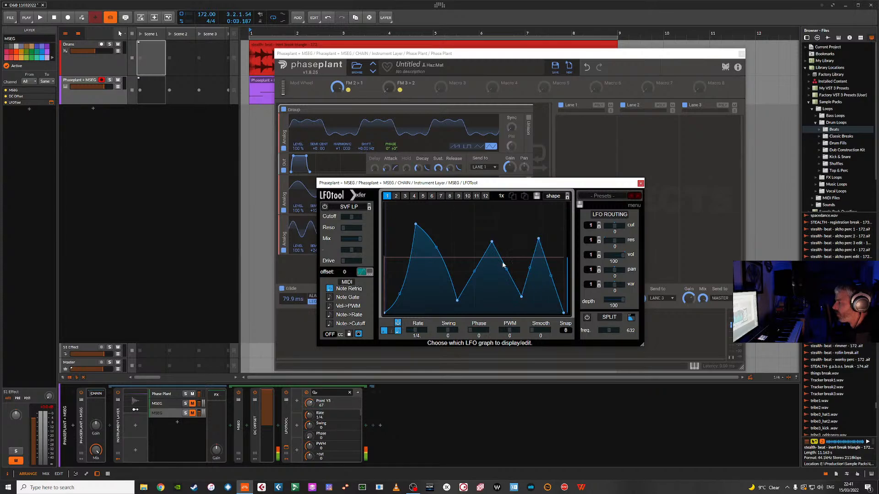
pyautogui.moveTo(493, 242); pyautogui.dragTo(486, 214)
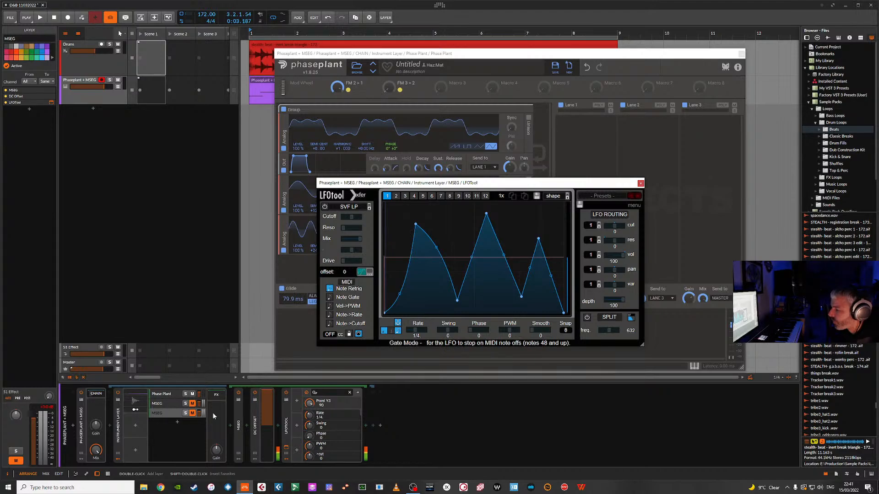
# Step: Add a second Audio Rate modulator to the Instrument Layer
pyautogui.click(144, 429)
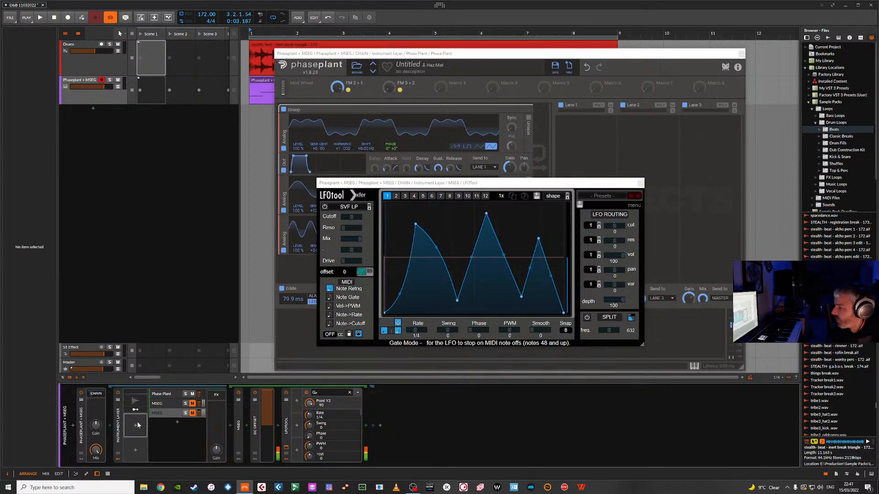
pyautogui.click(145, 427)
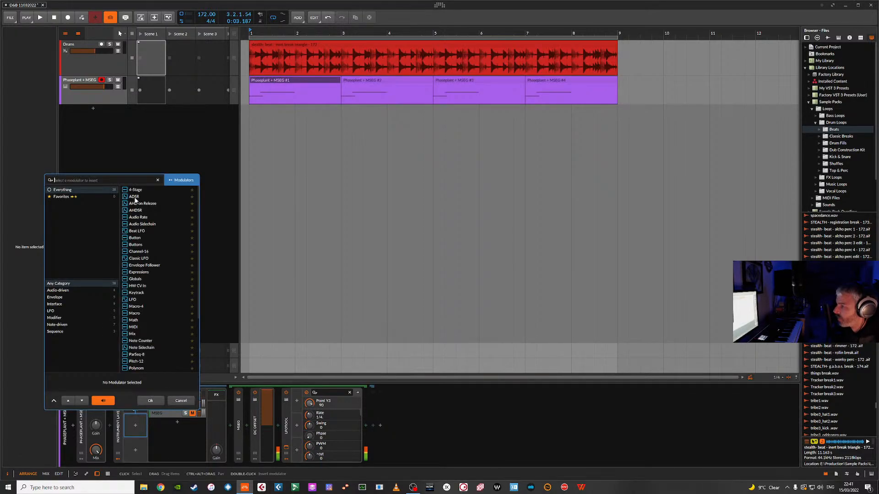
pyautogui.doubleClick(137, 218)
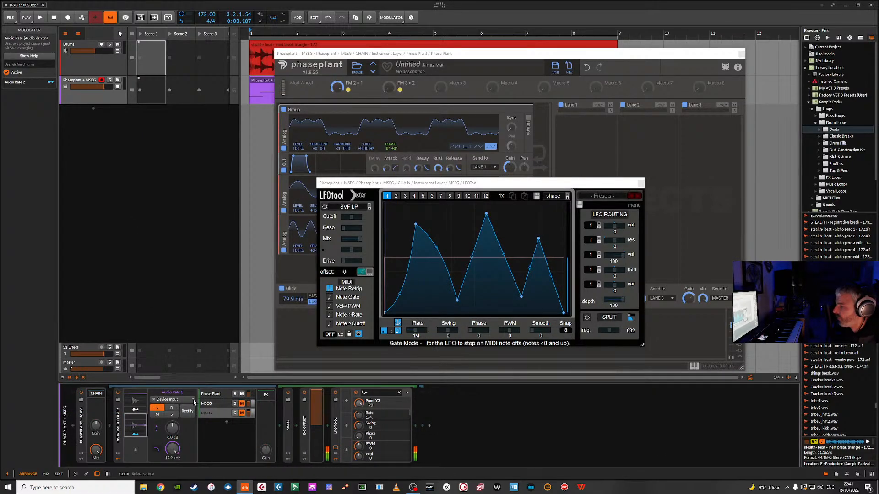
# Step: Set the new Audio Rate modulator's source to LFOTool Out of the second MSEG chain inside the Phaseplant + MSEG track's Instrument Layer
pyautogui.click(194, 399)
pyautogui.moveTo(193, 436)
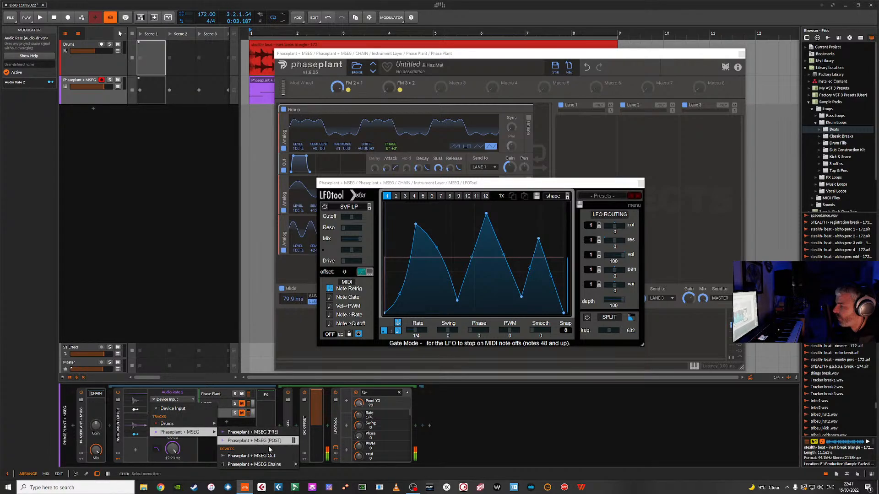
pyautogui.moveTo(262, 467)
pyautogui.moveTo(312, 464)
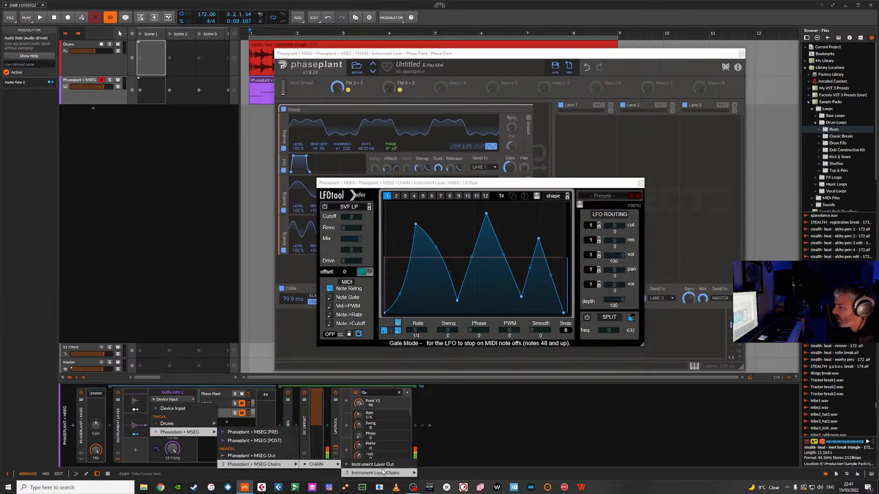
pyautogui.moveTo(387, 473)
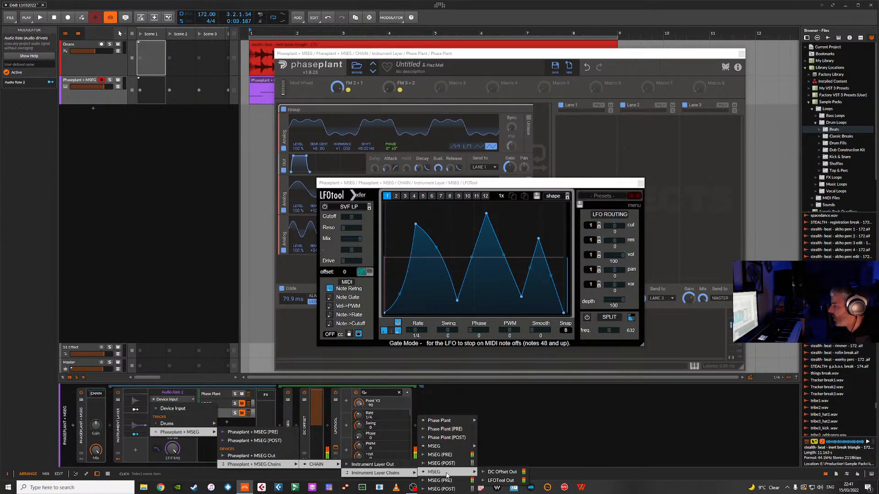
pyautogui.moveTo(439, 473)
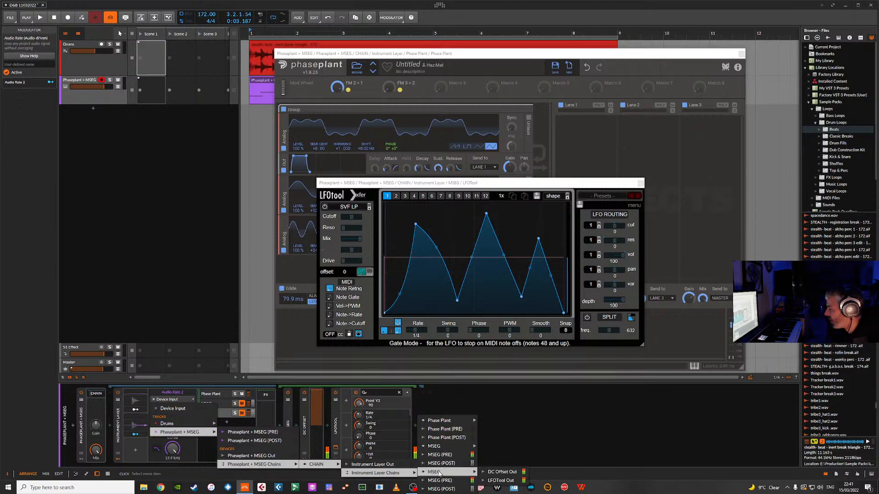
pyautogui.click(500, 480)
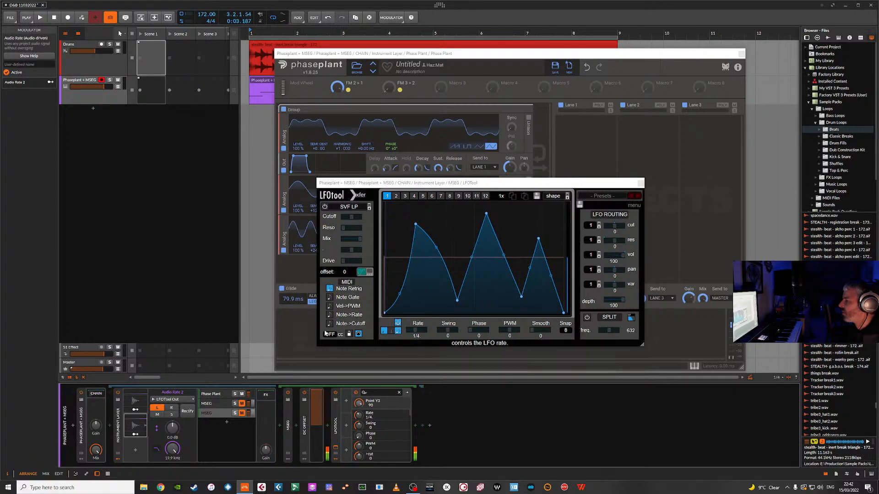
# Step: Turn off Note Retrig in the LFOTool of both MSEG layers and close their plug-in windows
pyautogui.click(329, 288)
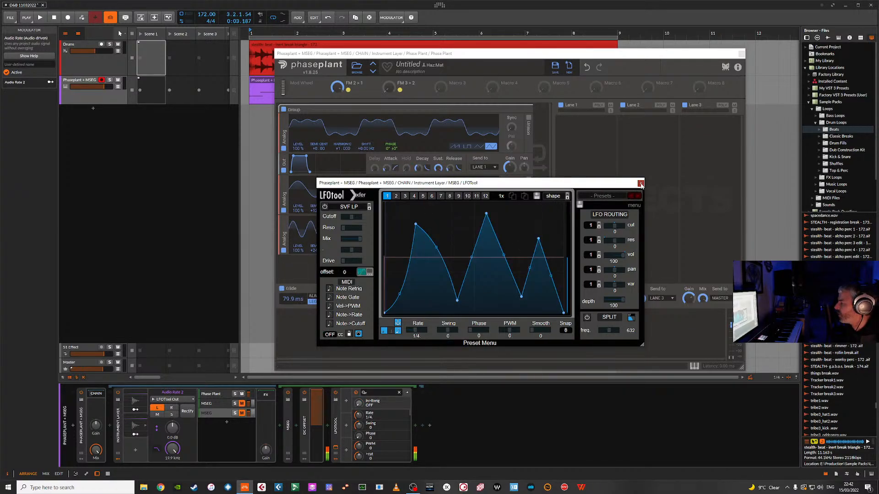
pyautogui.click(641, 183)
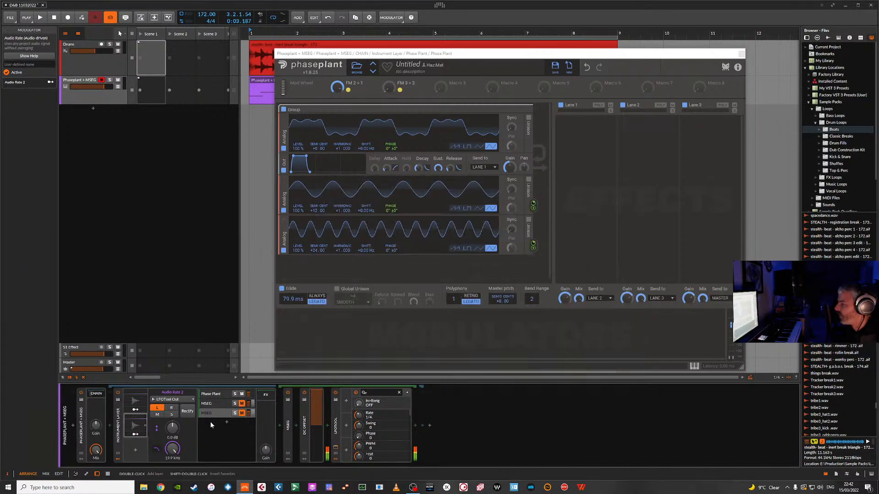
pyautogui.click(335, 451)
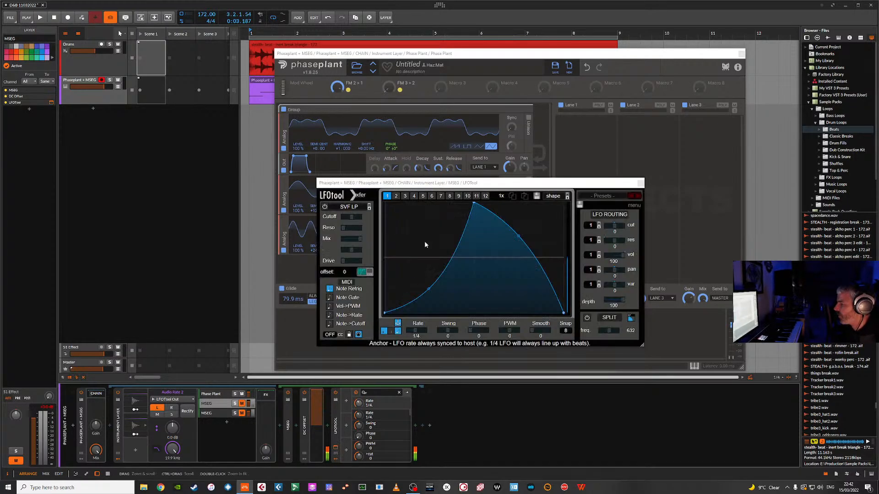
pyautogui.click(331, 290)
pyautogui.click(330, 289)
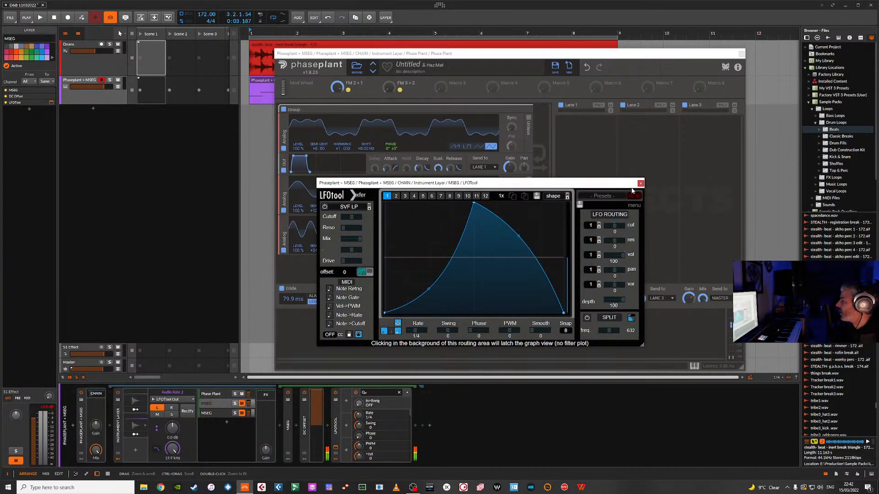
pyautogui.click(641, 184)
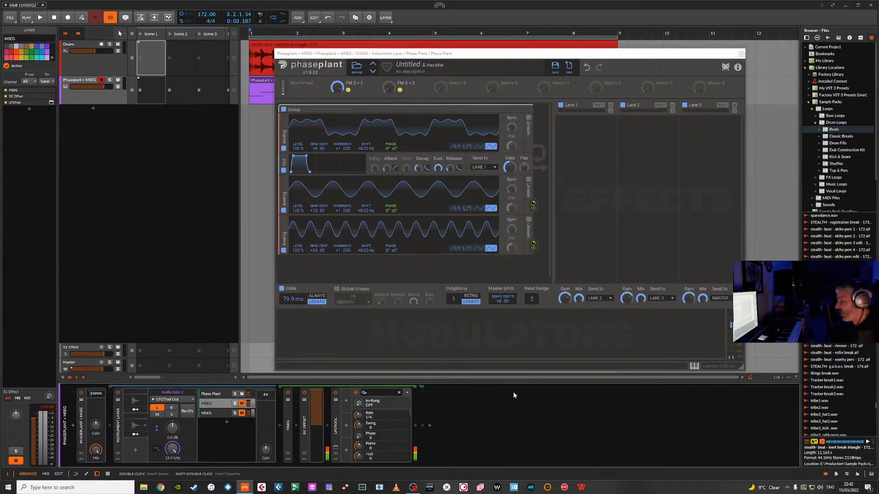
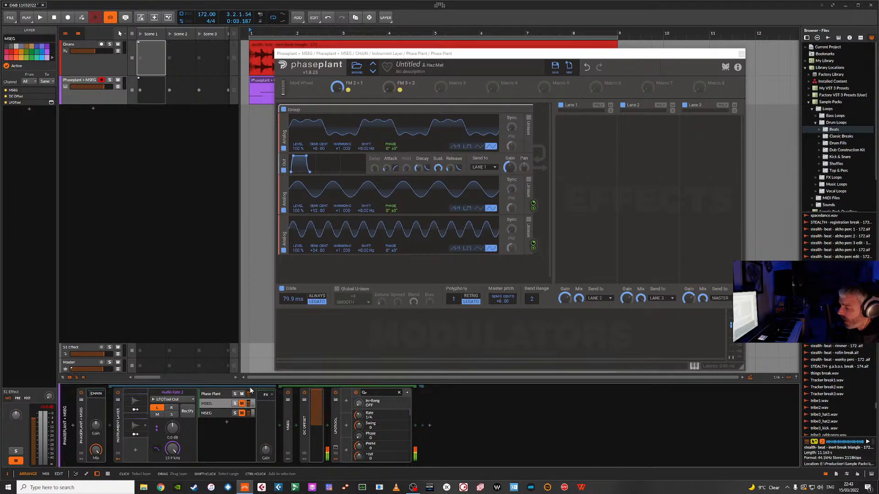
# Step: Map the Audio Rate 2 modulator to Phase Plant's FM 3 > 2 macro and play back the arrangement to hear it
pyautogui.click(135, 402)
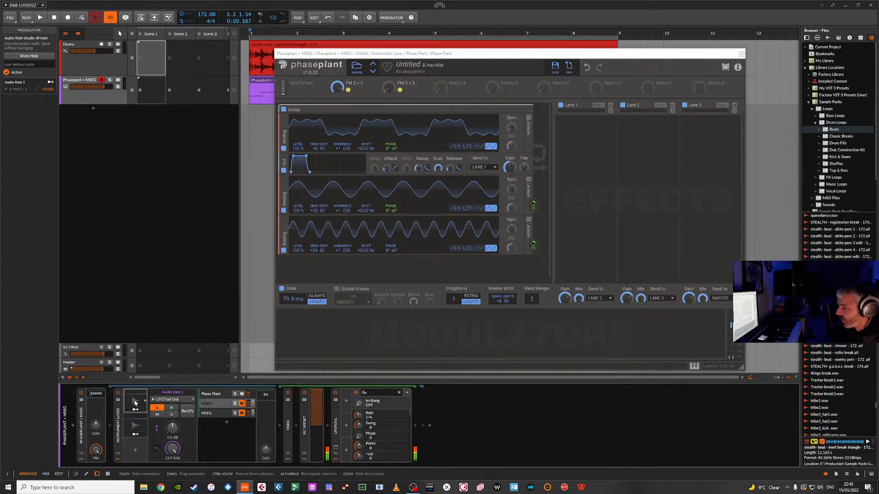
pyautogui.press('Delete')
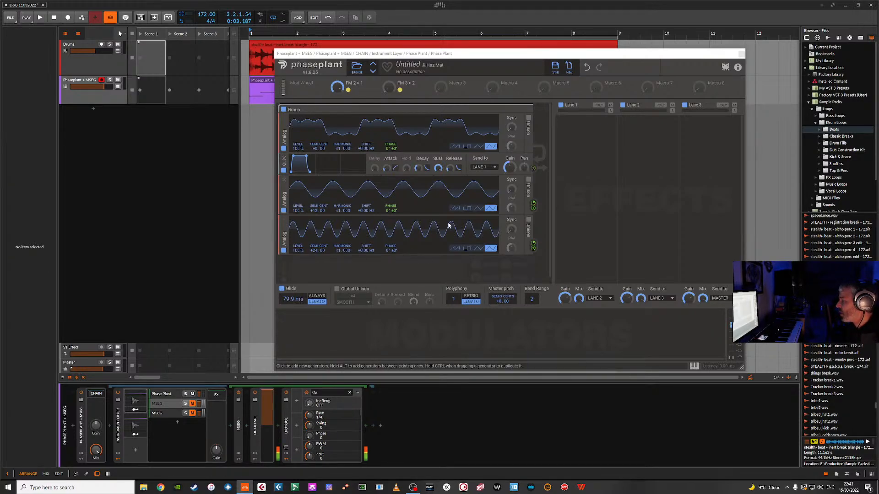
pyautogui.click(133, 425)
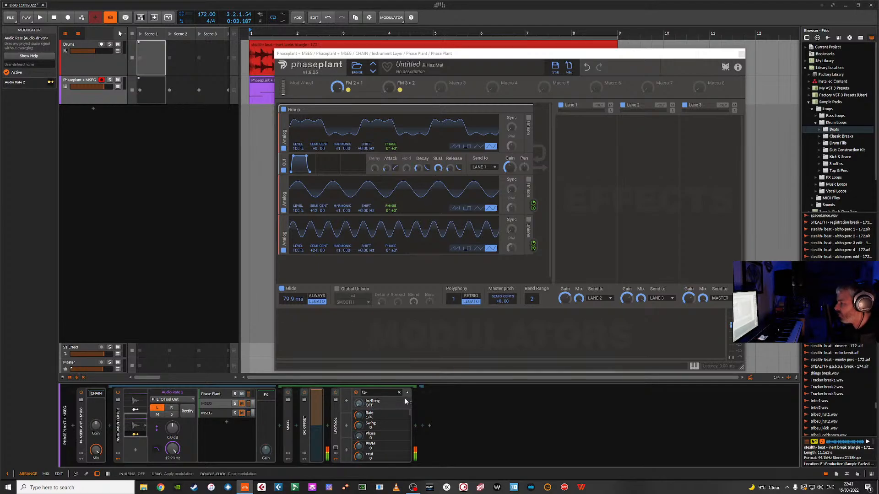
pyautogui.click(404, 90)
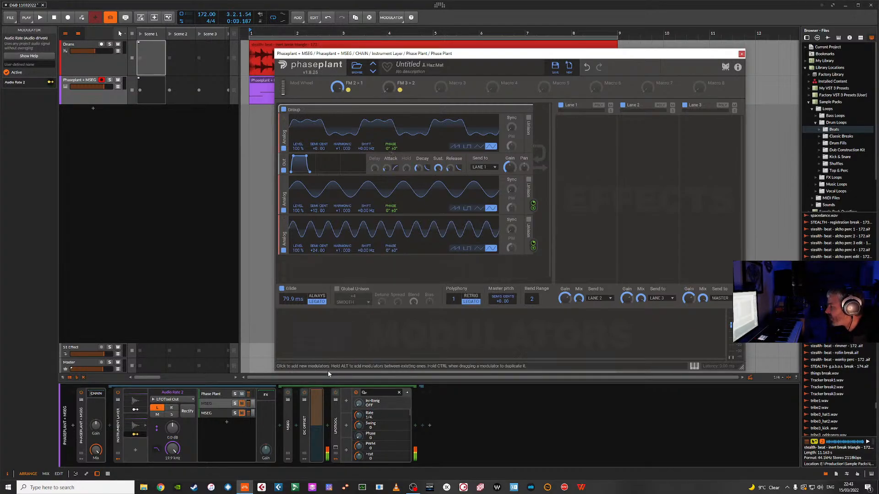
pyautogui.moveTo(298, 405); pyautogui.dragTo(299, 392)
pyautogui.press('space')
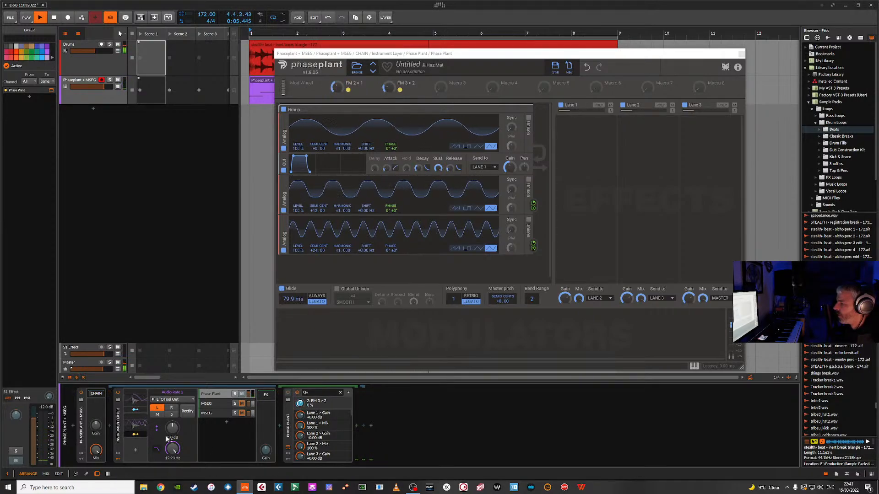
pyautogui.press('space')
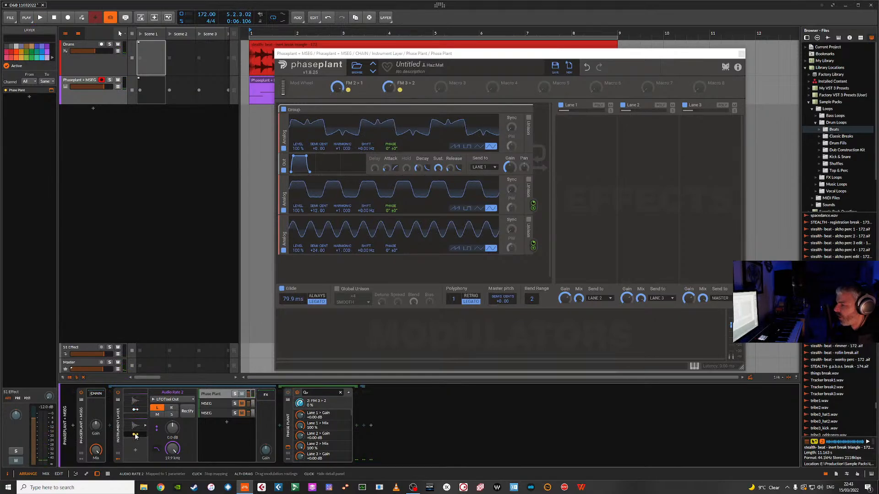
# Step: Set the second MSEG layer's LFOTool rate to bar, play the arrangement, and select the first MSEG layer
pyautogui.click(213, 413)
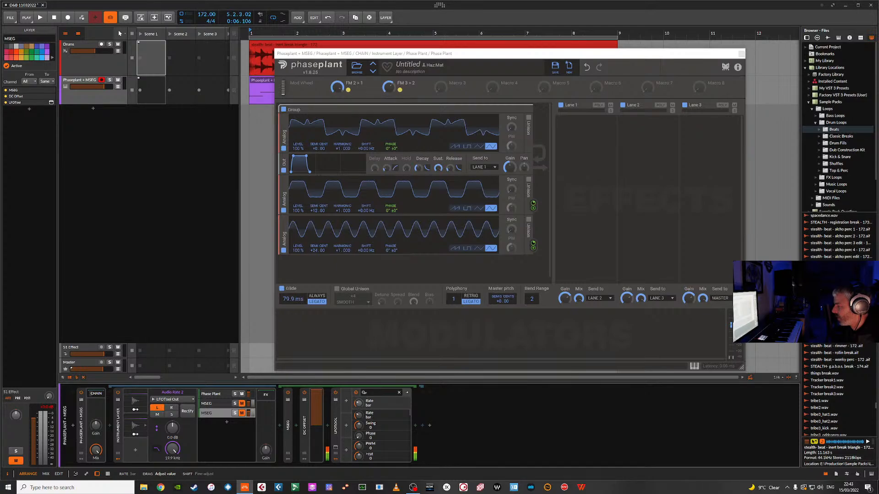
pyautogui.press('space')
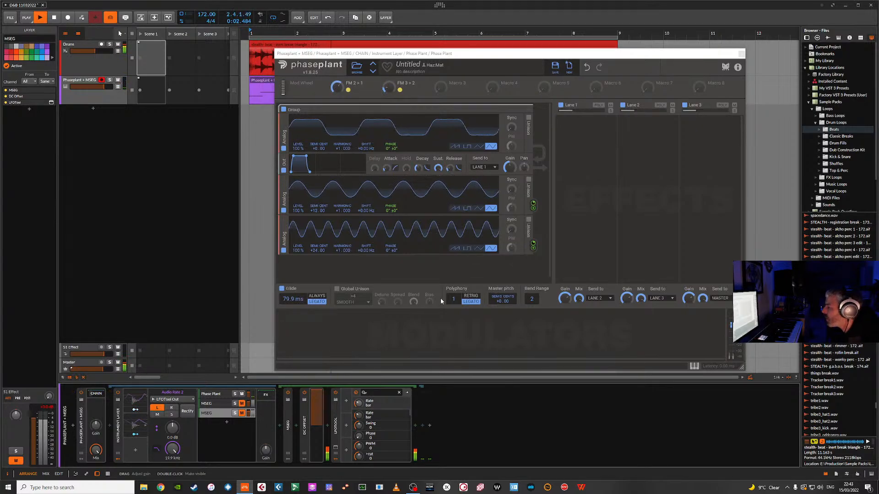
pyautogui.click(220, 403)
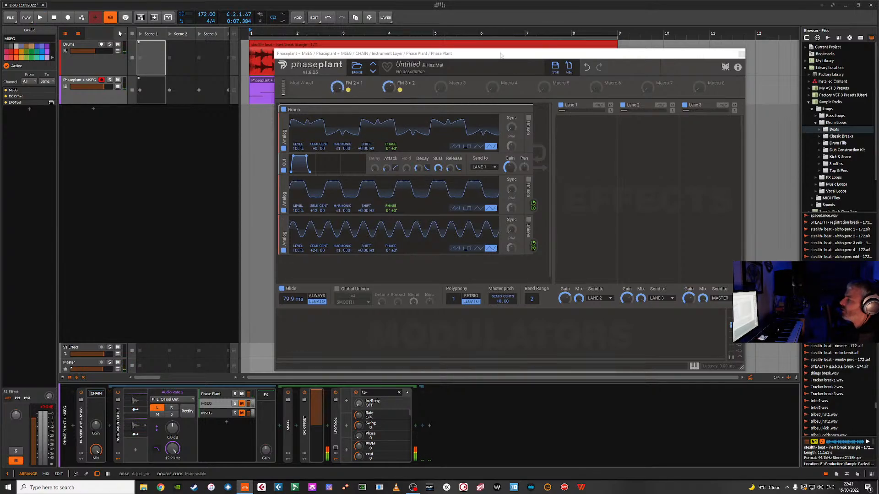
# Step: Move the Phase Plant window clear of the arrangement clips and play back the loop to watch both FM macros
pyautogui.moveTo(502, 54); pyautogui.dragTo(575, 20)
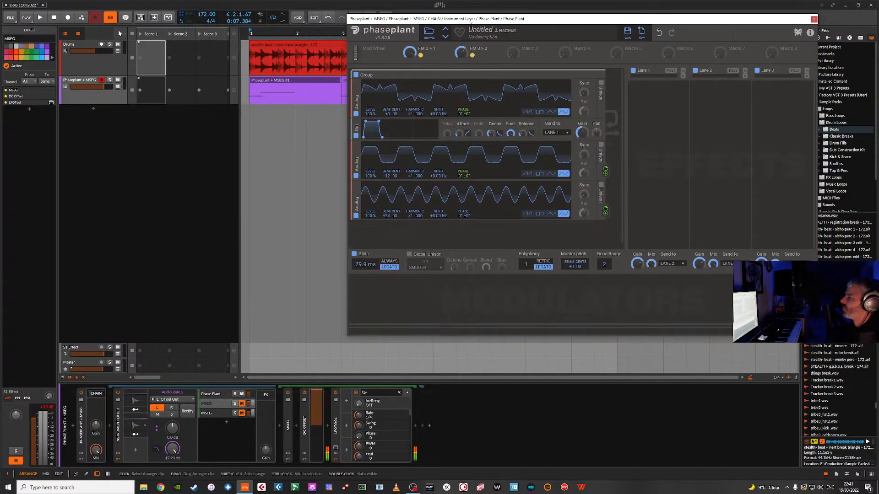
pyautogui.moveTo(476, 20); pyautogui.dragTo(535, 149)
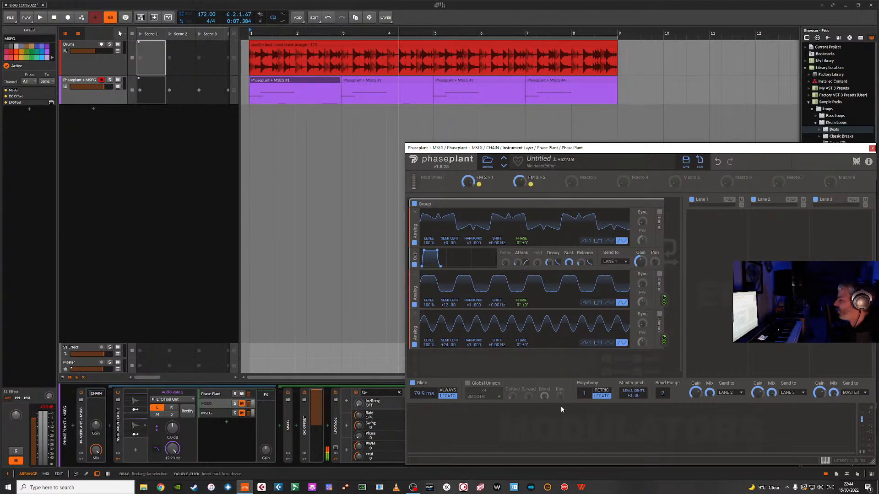
pyautogui.press('space')
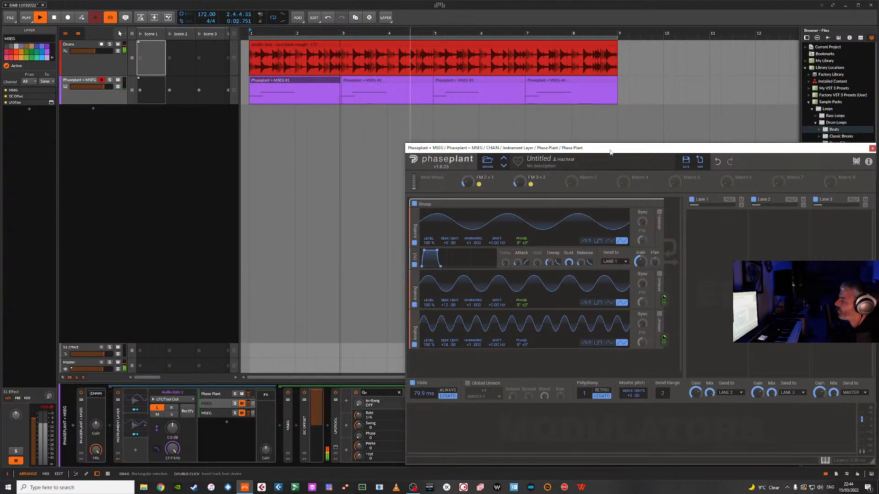
pyautogui.press('space')
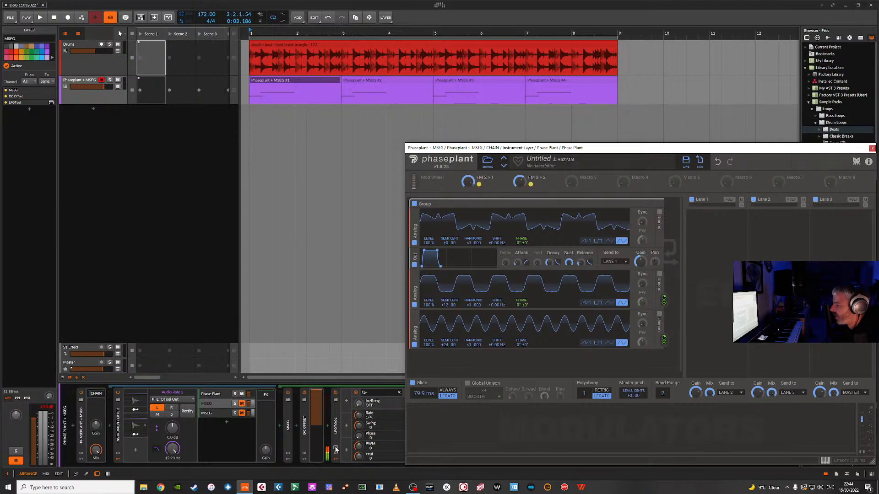
# Step: Set the first MSEG layer's LFOTool rate to 1/4 and play back the arrangement
pyautogui.click(358, 415)
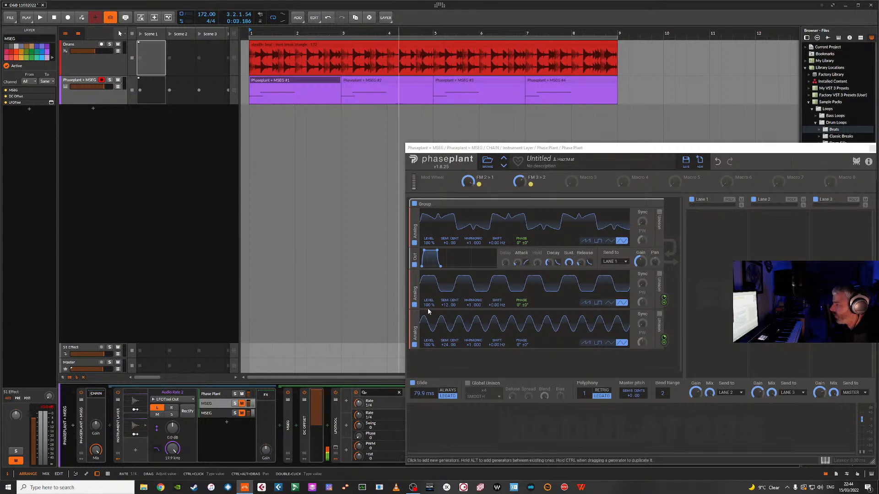
pyautogui.press('space')
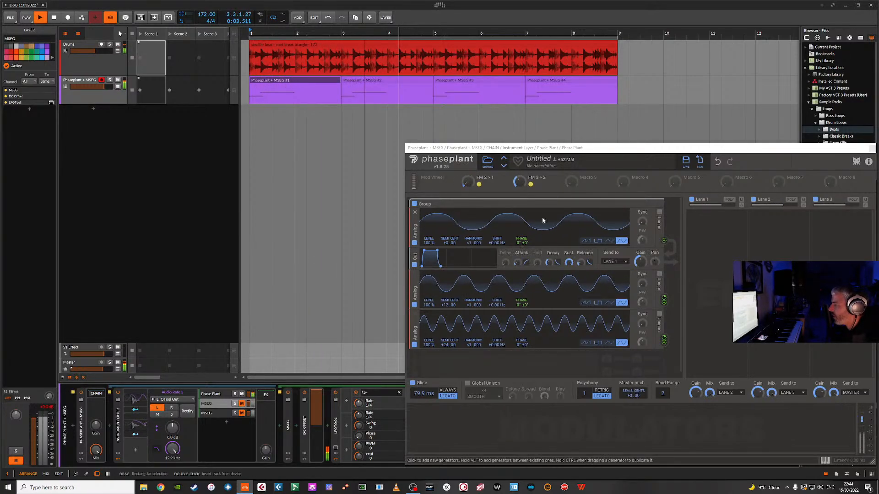
pyautogui.press('space')
# Step: Play back the arrangement again and reposition the Phase Plant window so the device chain is fully uncovered
pyautogui.moveTo(597, 151); pyautogui.dragTo(405, 78)
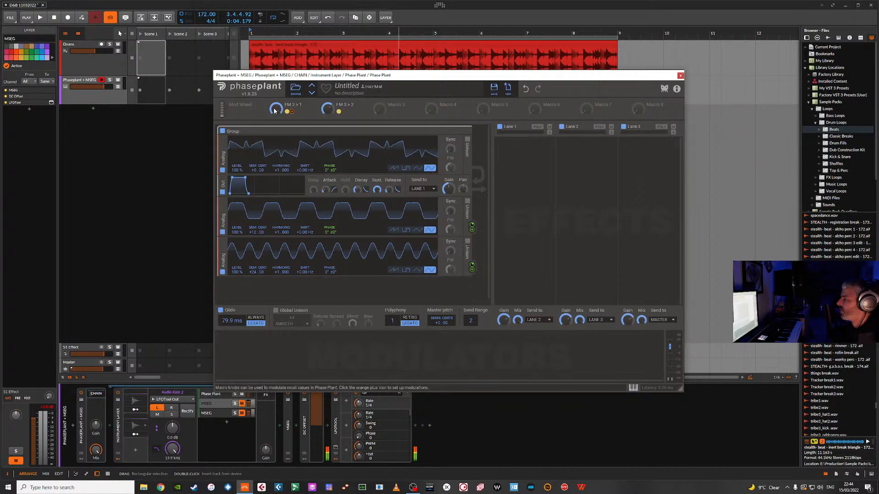
pyautogui.press('space')
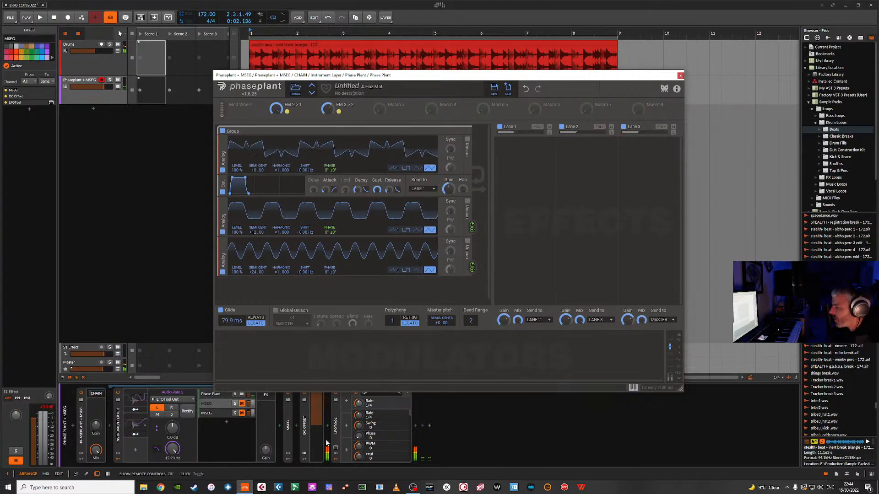
pyautogui.moveTo(342, 75); pyautogui.dragTo(355, 5)
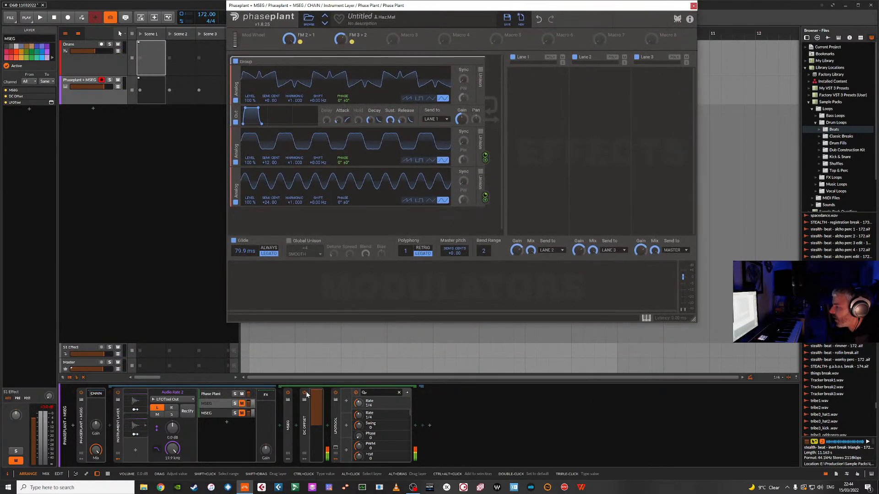
# Step: Select the Phase Plant layer, play the arrangement, and lower the FM 2 > 1 macro to 7 %
pyautogui.click(212, 394)
pyautogui.press('space')
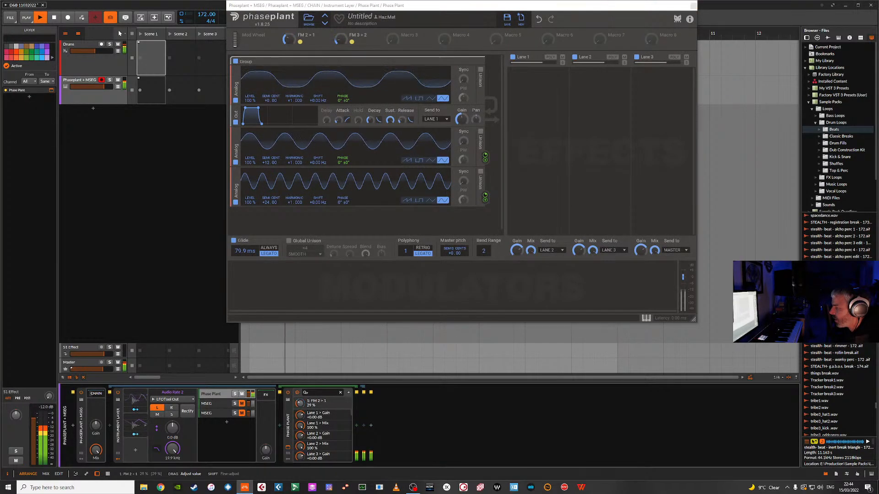
pyautogui.click(135, 410)
pyautogui.moveTo(300, 403)
pyautogui.mouseDown()
pyautogui.moveTo(300, 389)
pyautogui.moveTo(300, 408)
pyautogui.mouseUp()
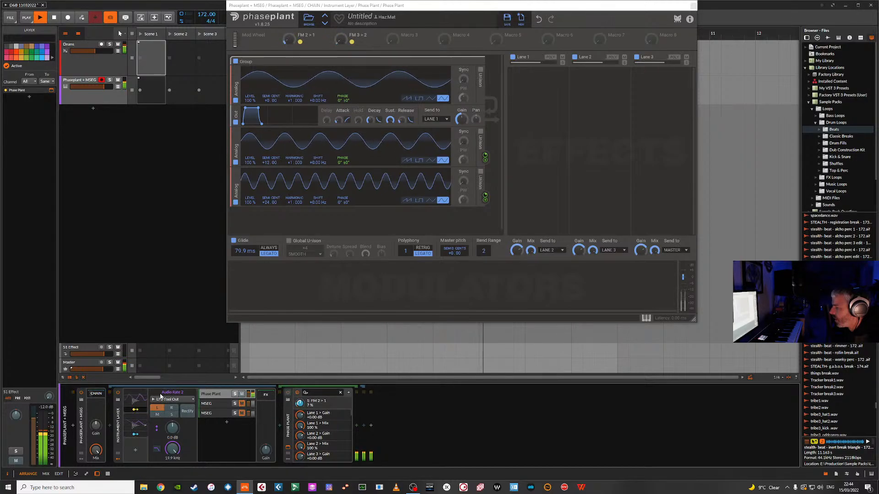
pyautogui.click(135, 410)
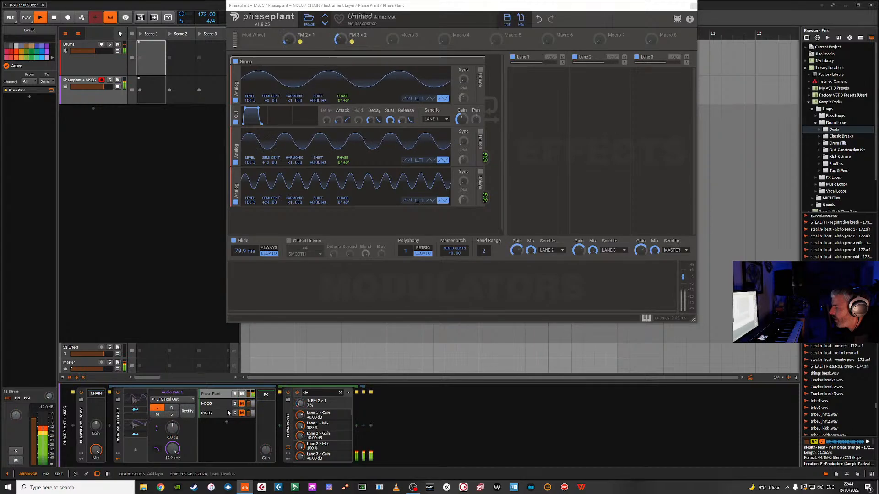
# Step: Select the second Audio Rate modulator and adjust its modulation amount on FM 3 > 2 during playback
pyautogui.click(136, 428)
pyautogui.press('space')
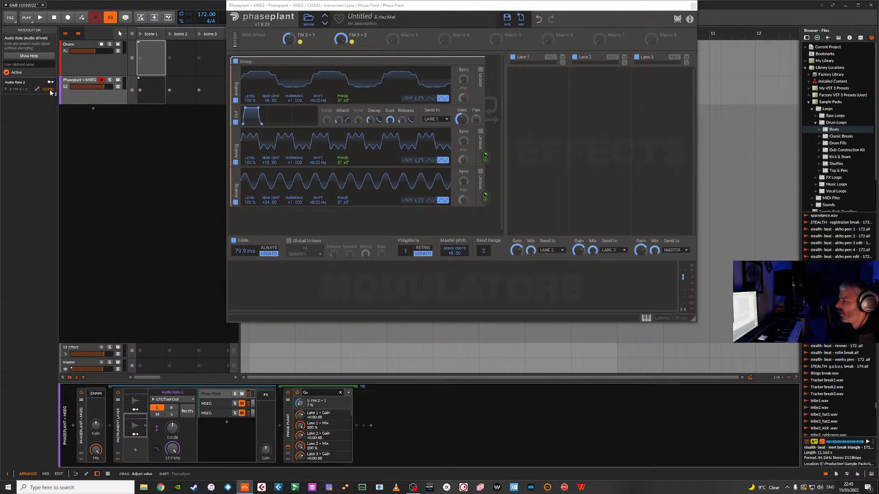
pyautogui.press('space')
pyautogui.moveTo(50, 92); pyautogui.dragTo(50, 96)
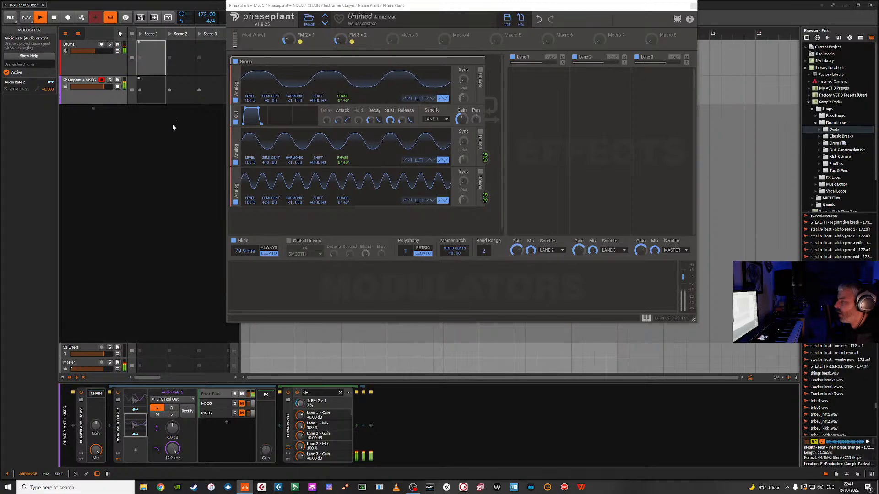
# Step: Check the oscillator phase settings against the moving waveforms during playback, stop playback, and close the Phase Plant window
pyautogui.moveTo(342, 168); pyautogui.dragTo(343, 166)
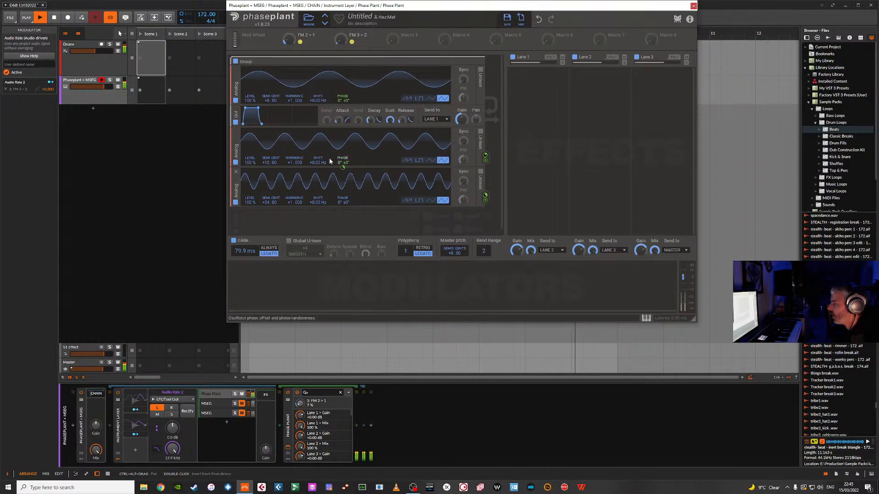
pyautogui.moveTo(342, 105); pyautogui.dragTo(343, 101)
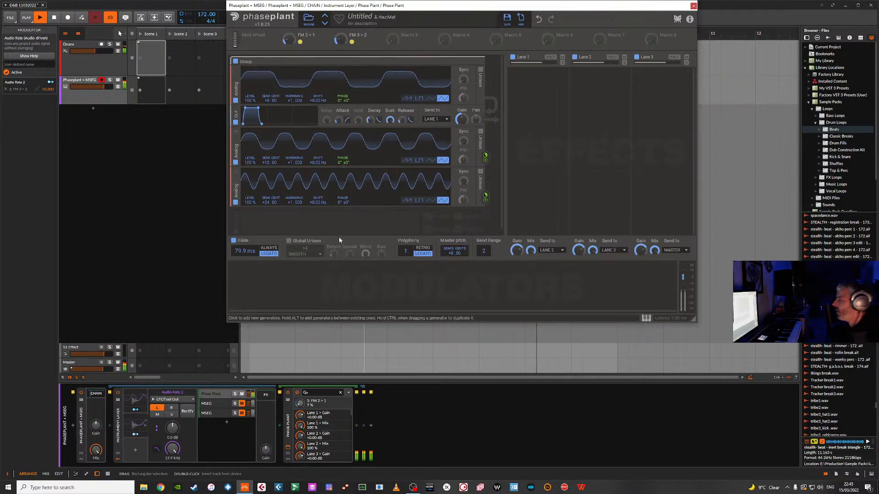
pyautogui.press('space')
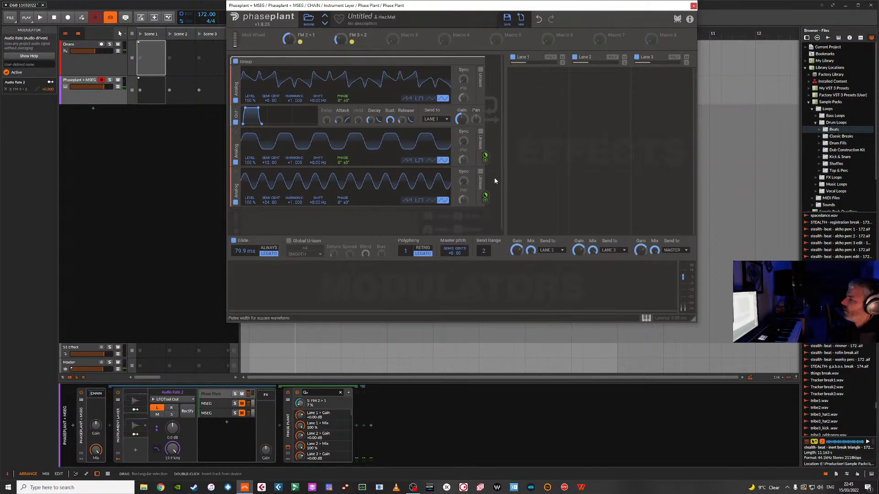
pyautogui.click(694, 6)
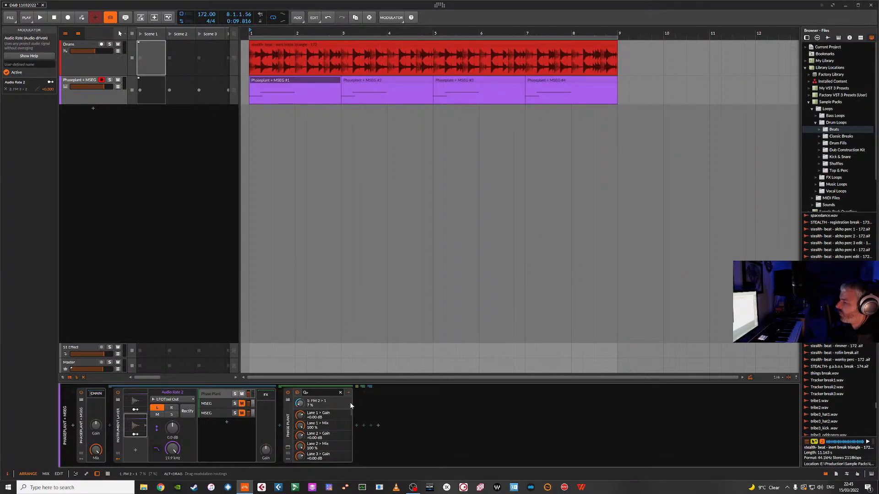
# Step: Insert a Multiband FX-2 device into Phase Plant's FX chain
pyautogui.click(357, 425)
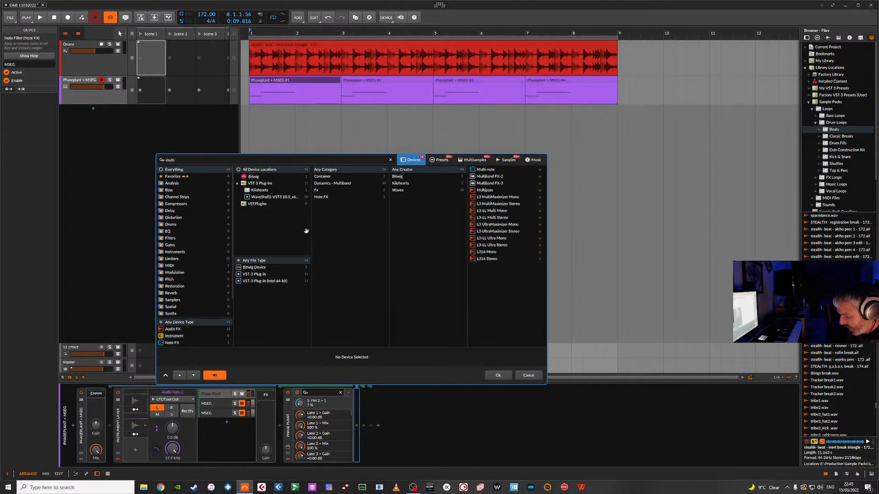
pyautogui.write('b')
pyautogui.doubleClick(489, 170)
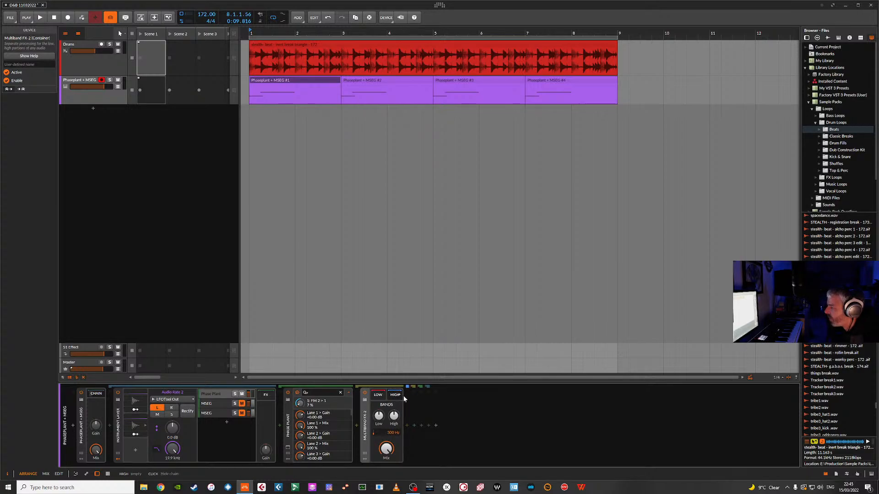
# Step: Insert the Decapitator plug-in into the High band of Multiband FX-2
pyautogui.click(408, 424)
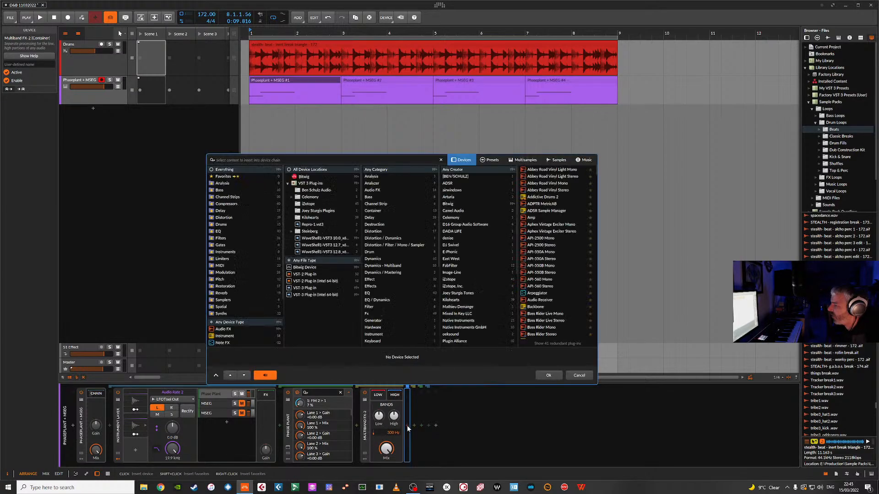
pyautogui.write('decap')
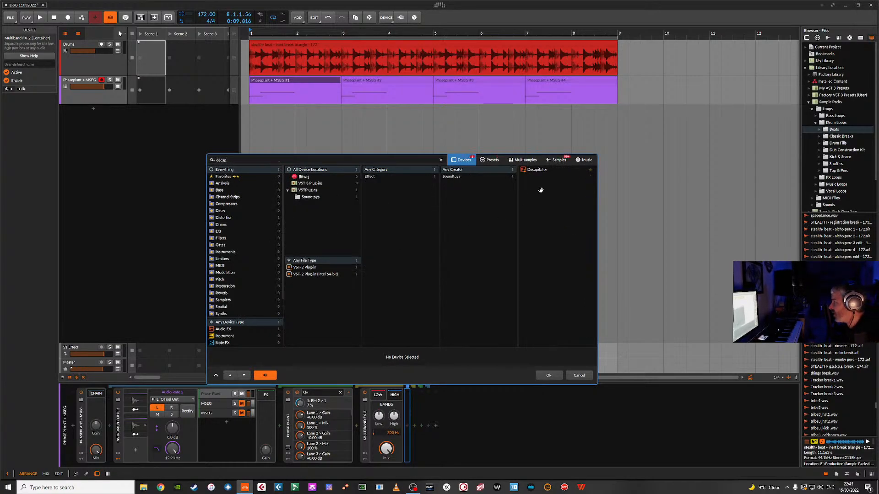
pyautogui.doubleClick(537, 169)
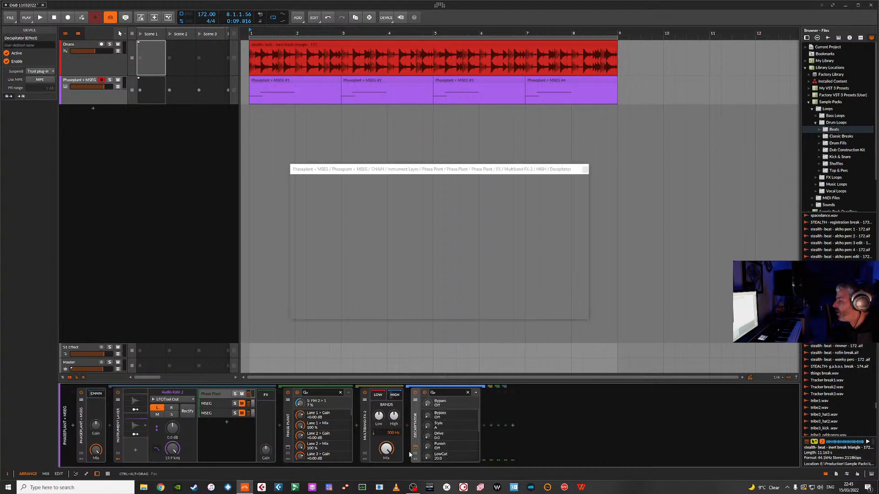
# Step: Play the arrangement and set Decapitator's Drive to 7.4, Low Cut to 27.8, style to E, and adjust its Tone
pyautogui.press('space')
pyautogui.moveTo(341, 257); pyautogui.dragTo(335, 222)
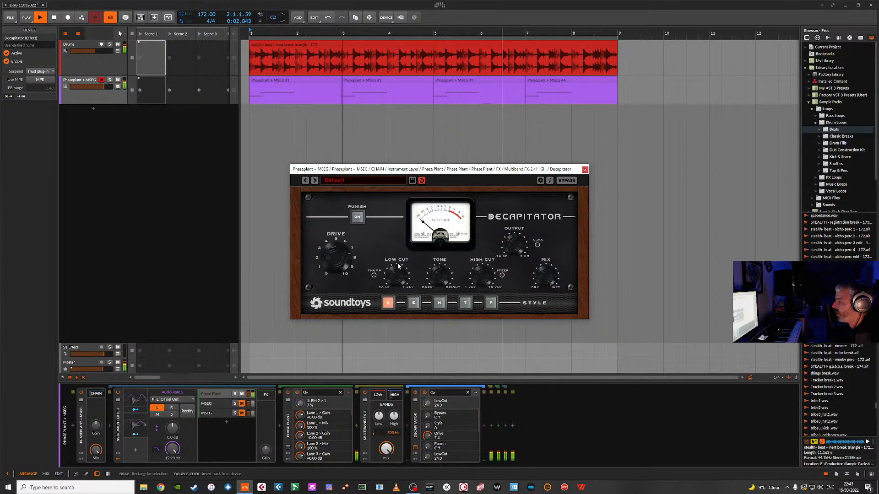
pyautogui.moveTo(398, 269); pyautogui.dragTo(398, 265)
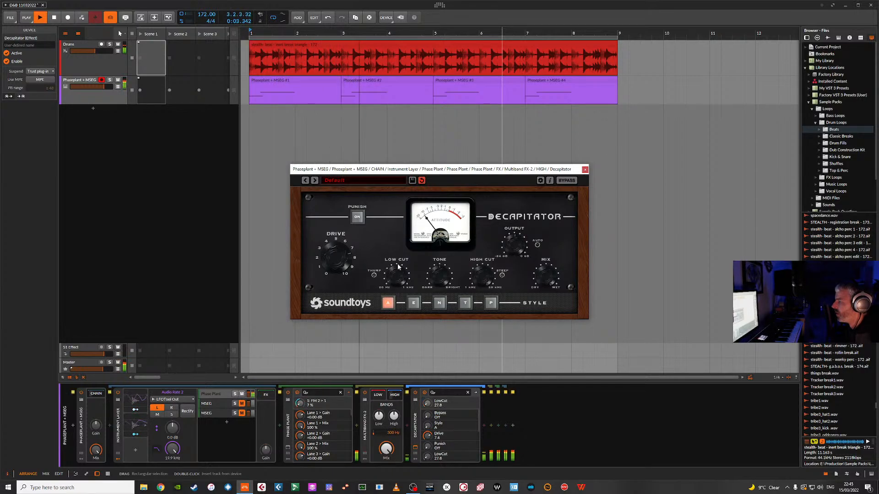
pyautogui.click(414, 302)
pyautogui.moveTo(442, 277); pyautogui.dragTo(438, 283)
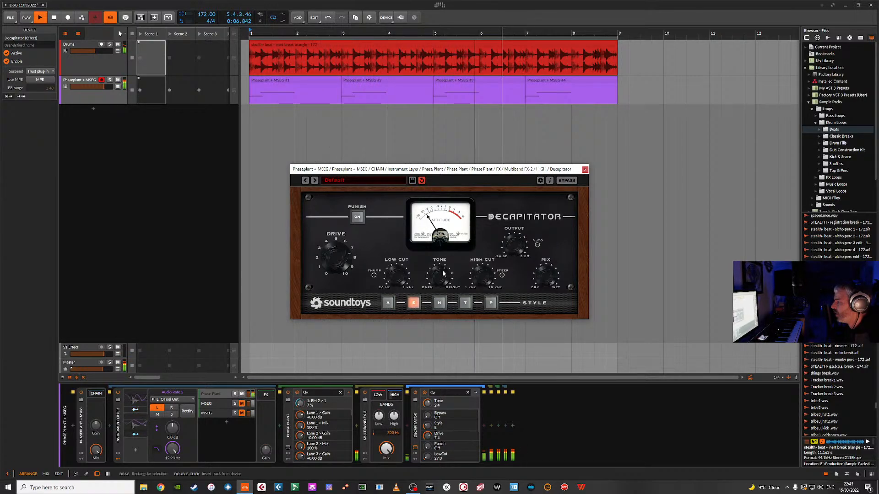
# Step: Audition Decapitator styles N and T while lowering the High Cut to about 6034 Hz
pyautogui.click(439, 303)
pyautogui.moveTo(440, 276); pyautogui.dragTo(476, 290)
pyautogui.click(464, 303)
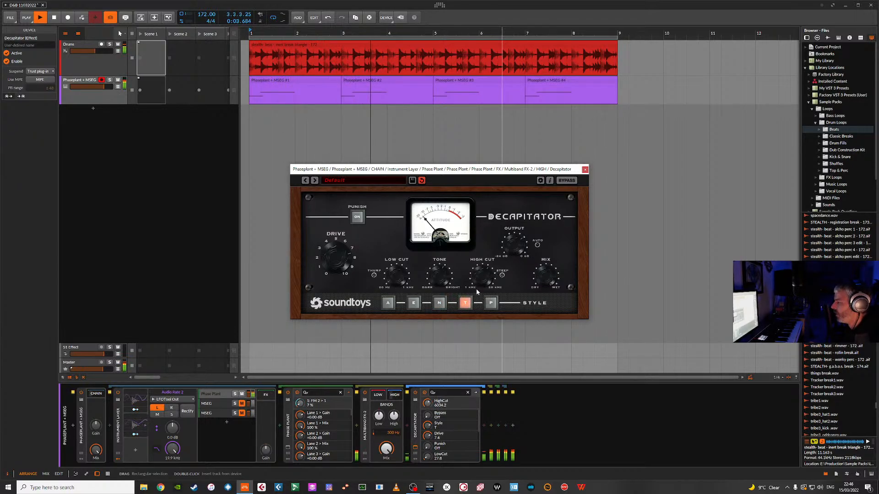
# Step: Set Decapitator's Drive to 9.0 and Low Cut to 47.3, and audition styles E and P
pyautogui.moveTo(337, 257); pyautogui.dragTo(340, 251)
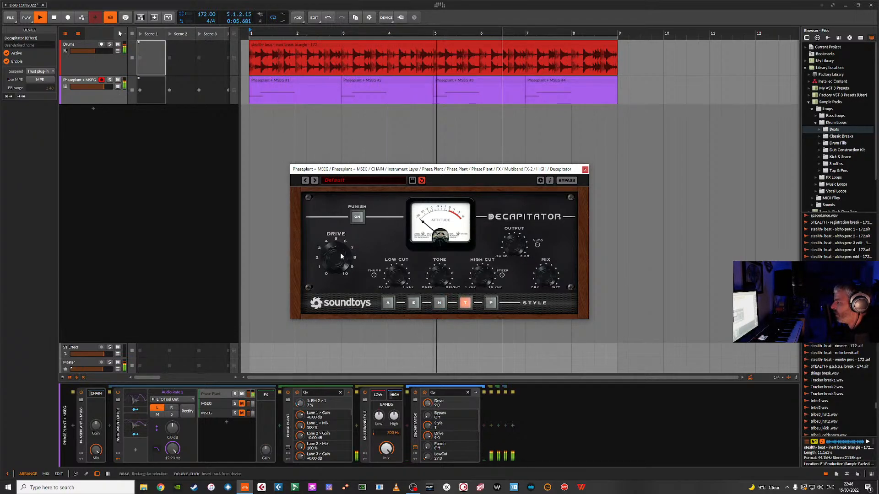
pyautogui.moveTo(403, 275); pyautogui.dragTo(403, 268)
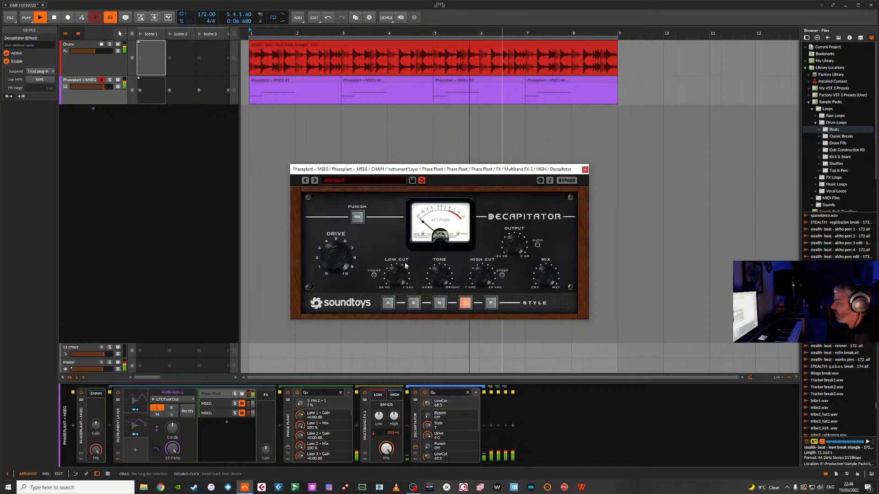
pyautogui.click(413, 303)
pyautogui.click(490, 303)
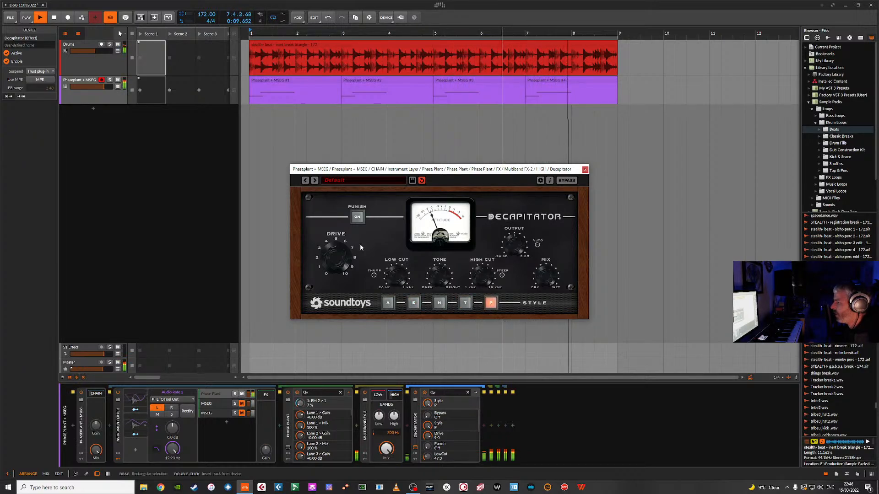
# Step: Reduce Decapitator's Drive to 6.3, switch its style to A, and stop playback
pyautogui.moveTo(340, 253); pyautogui.dragTo(332, 268)
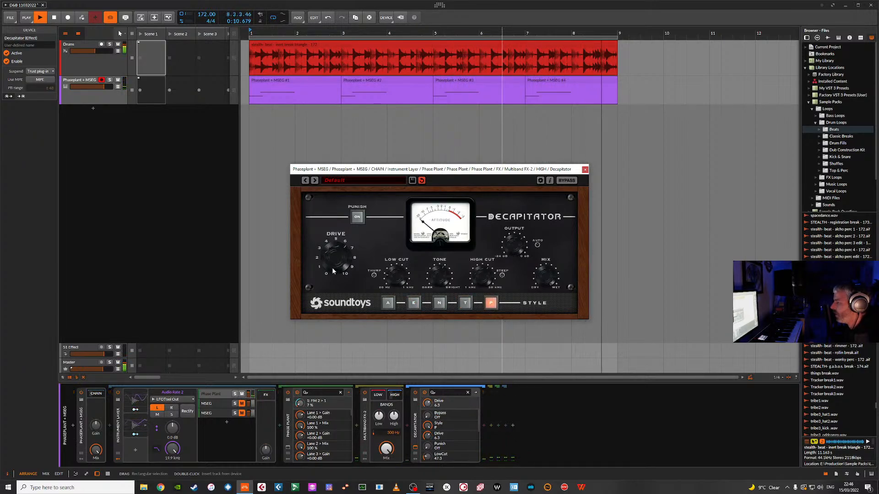
pyautogui.click(388, 303)
pyautogui.press('space')
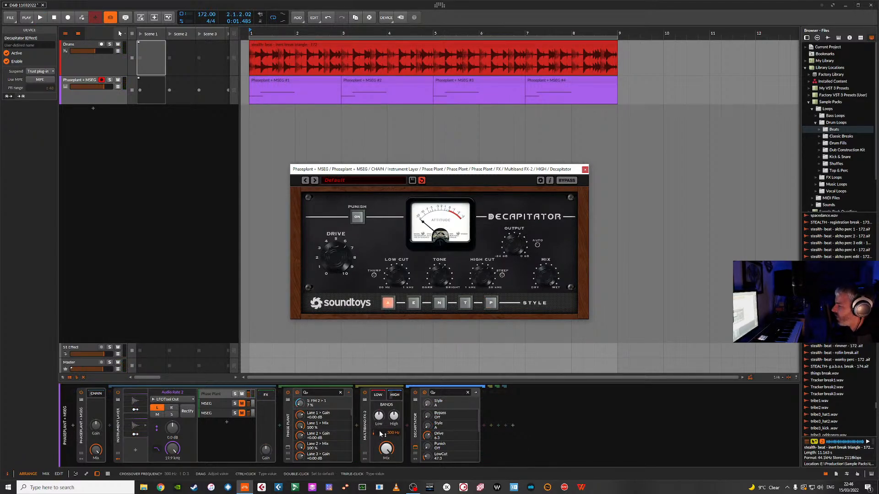
# Step: Lower the Multiband FX-2 crossover frequency to 234 Hz and play back the arrangement to hear the split
pyautogui.moveTo(380, 435)
pyautogui.mouseDown()
pyautogui.moveTo(380, 422)
pyautogui.moveTo(381, 438)
pyautogui.mouseUp()
pyautogui.press('space')
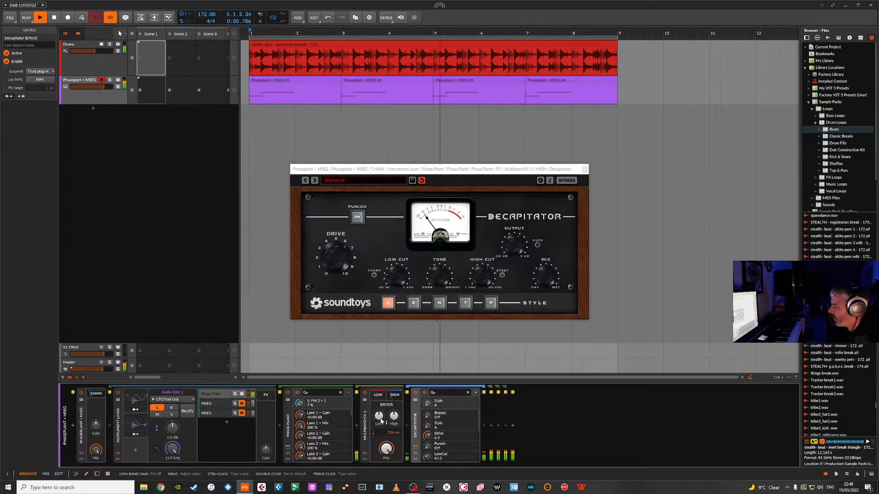
pyautogui.press('space')
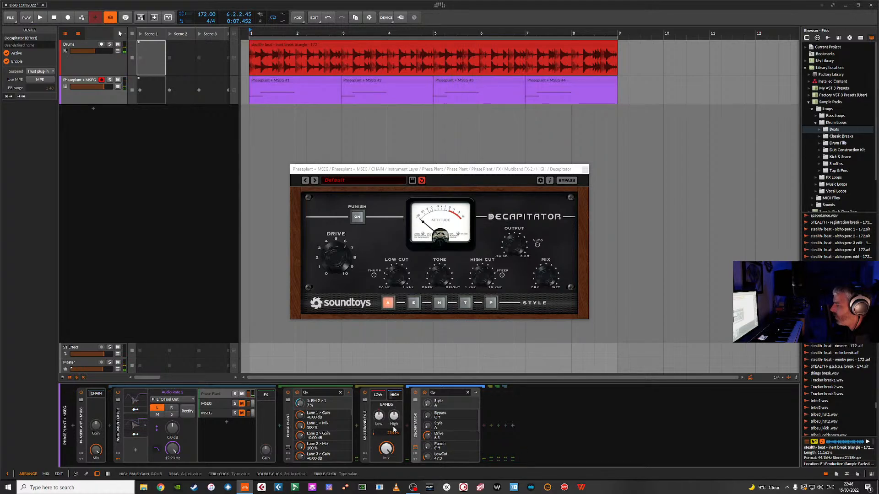
# Step: Reveal the modulator slots of Multiband FX-2 and add a Button modulator to the first slot
pyautogui.click(364, 460)
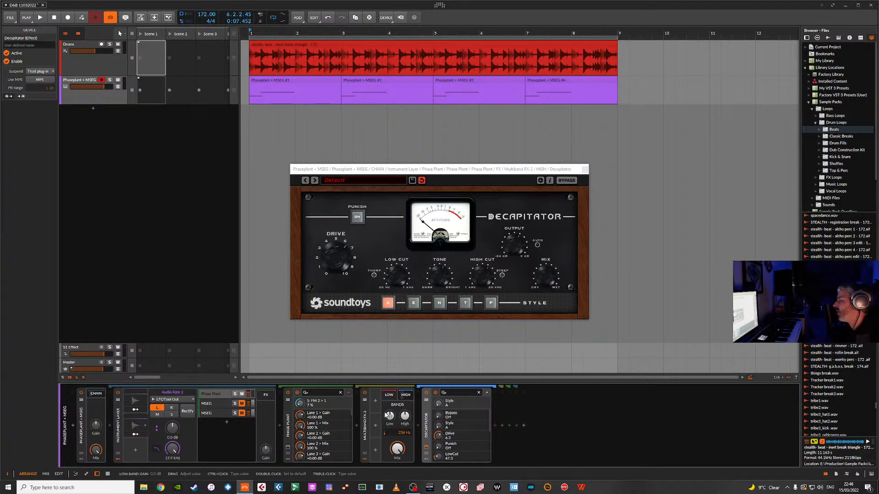
pyautogui.click(376, 401)
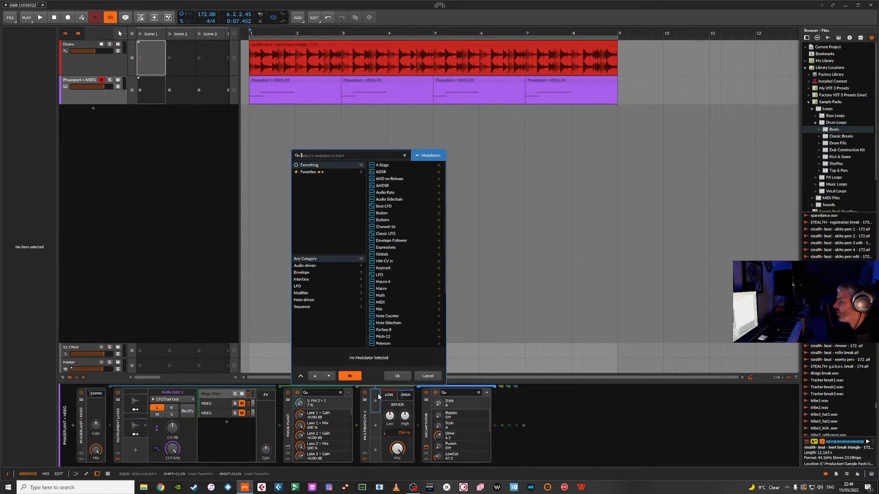
pyautogui.doubleClick(381, 214)
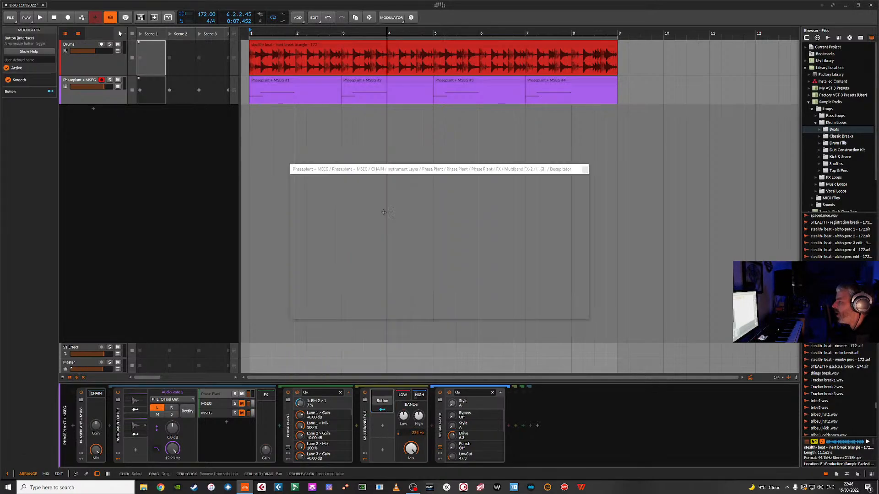
# Step: Try the Button modulator on the low band gain, map it to the high band gain at -2.000 instead, and test it
pyautogui.click(382, 410)
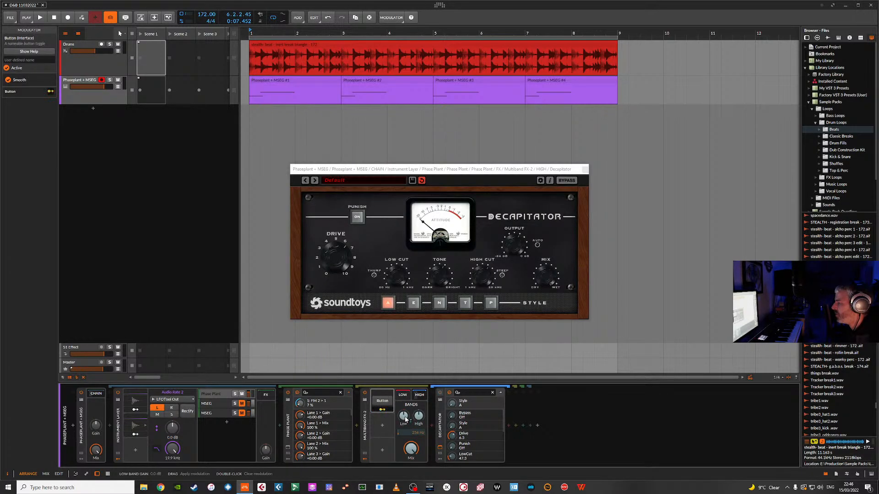
pyautogui.moveTo(403, 415); pyautogui.dragTo(404, 417)
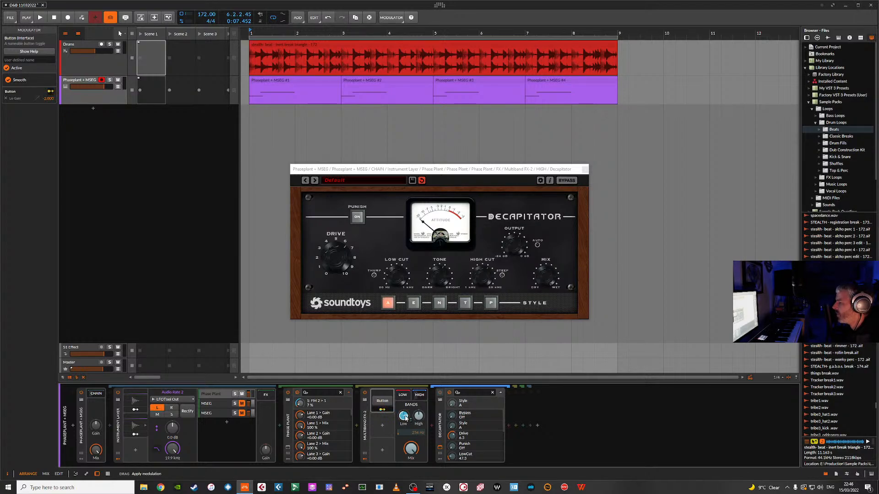
pyautogui.moveTo(419, 416); pyautogui.dragTo(418, 418)
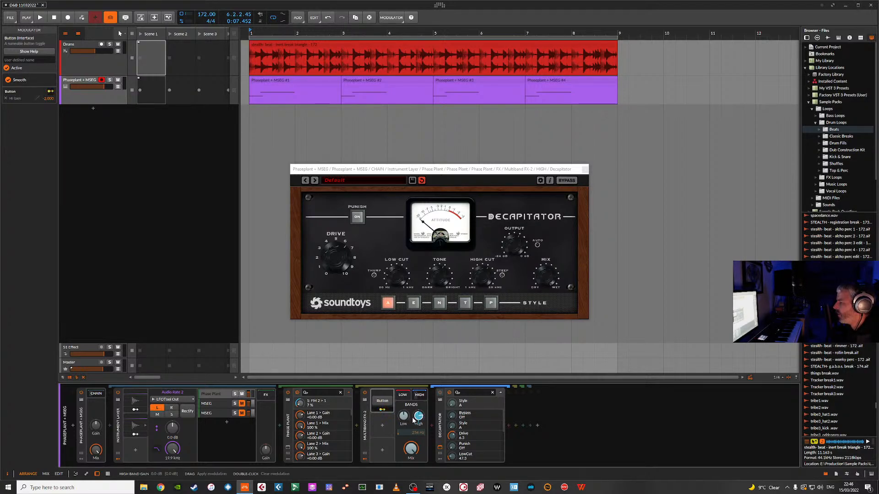
pyautogui.click(383, 401)
pyautogui.click(384, 400)
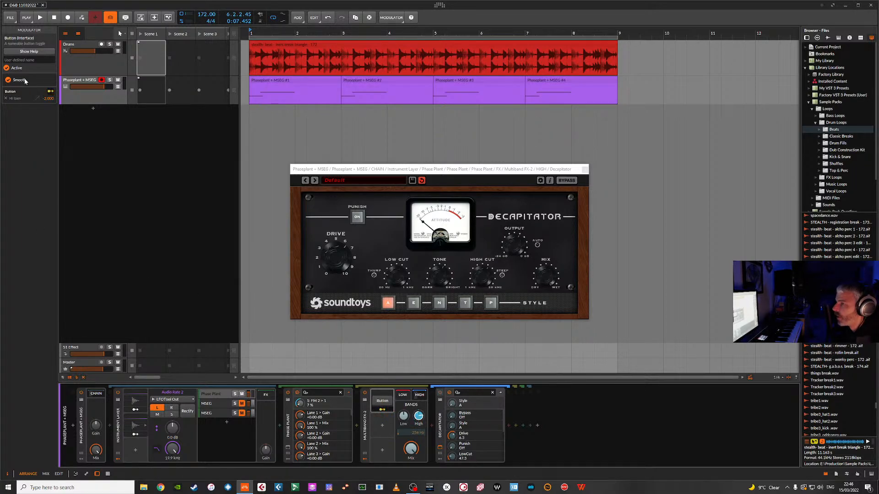
# Step: Name the Button modulator "Solo 1"
pyautogui.click(30, 60)
pyautogui.write('Solo 1')
pyautogui.press('Return')
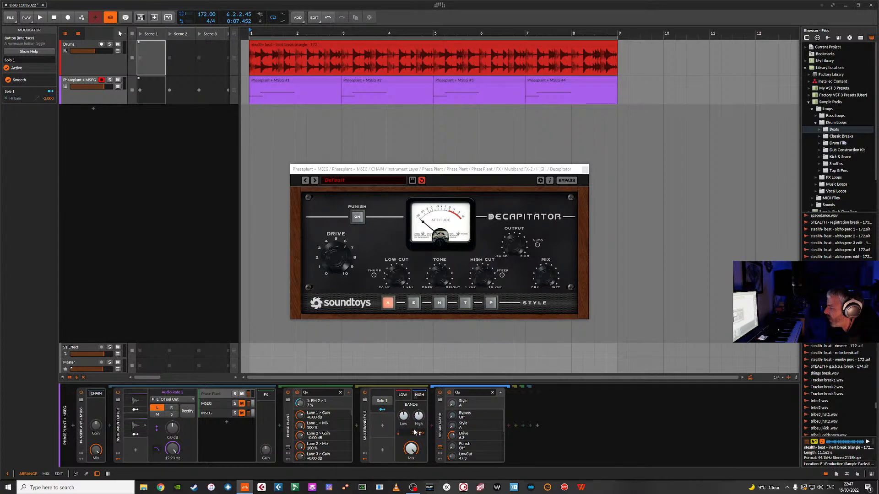
# Step: Add a Button modulator to the second slot of Multiband FX-2 and map it to the low band gain at -2.000
pyautogui.click(385, 423)
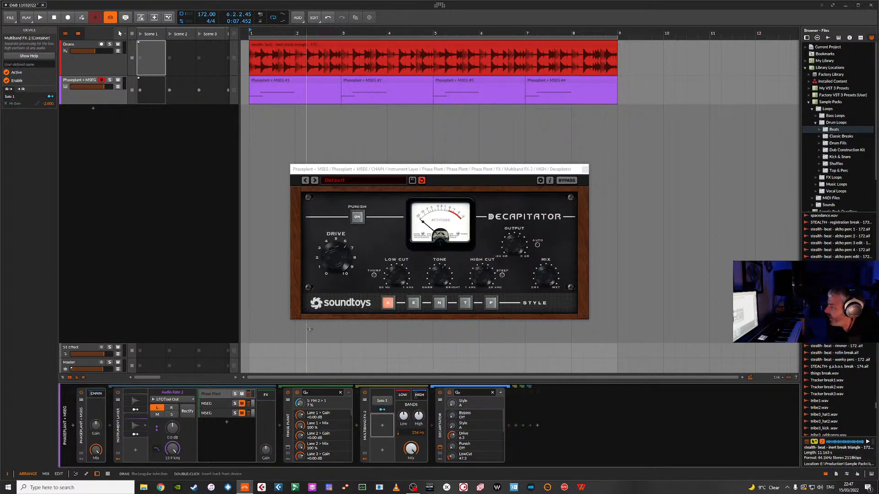
pyautogui.click(383, 427)
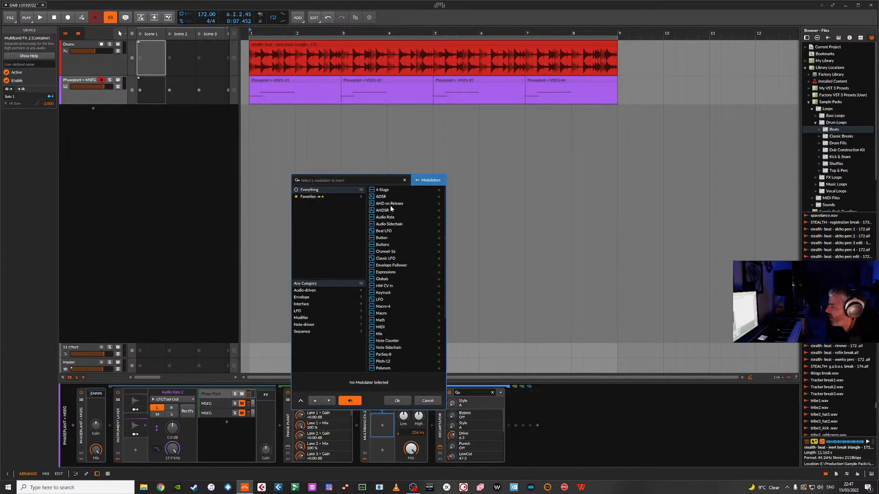
pyautogui.doubleClick(381, 238)
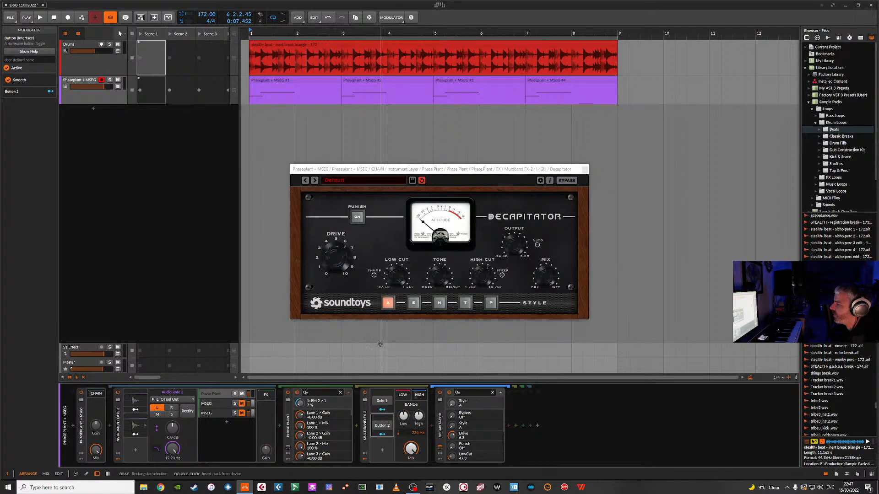
pyautogui.click(383, 435)
pyautogui.moveTo(407, 420); pyautogui.dragTo(407, 453)
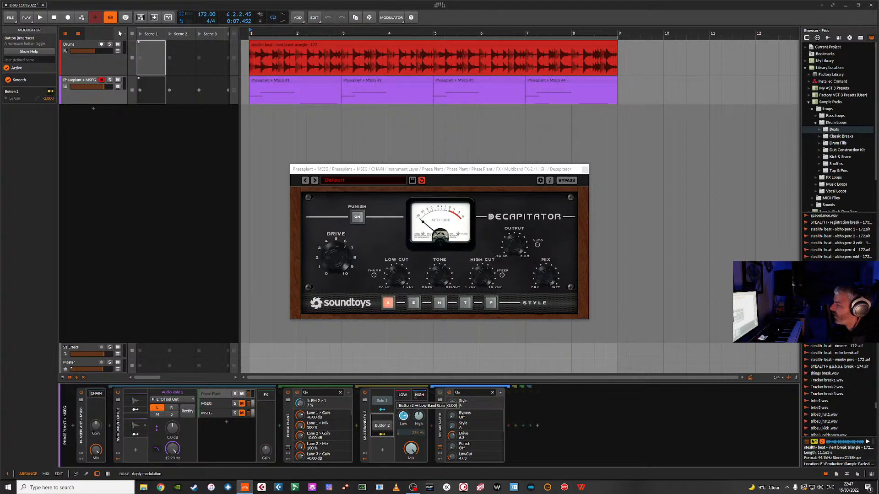
pyautogui.click(382, 436)
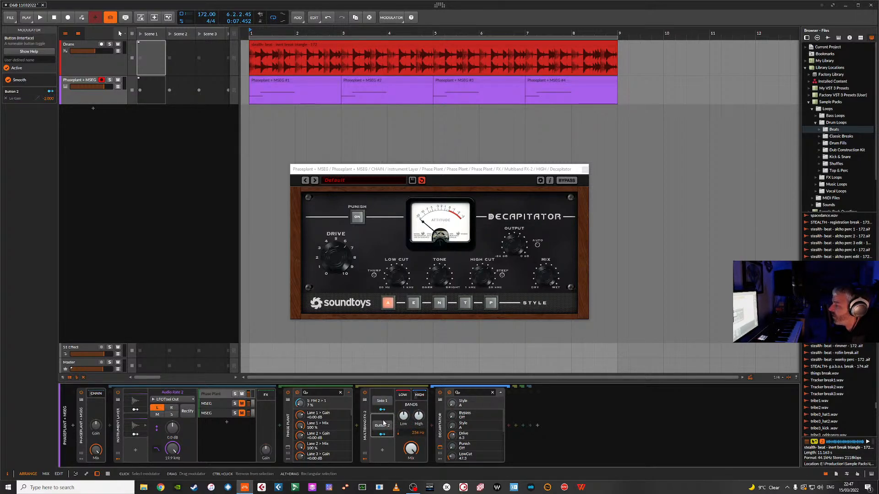
# Step: Name the second Button modulator "solo 2"
pyautogui.click(30, 61)
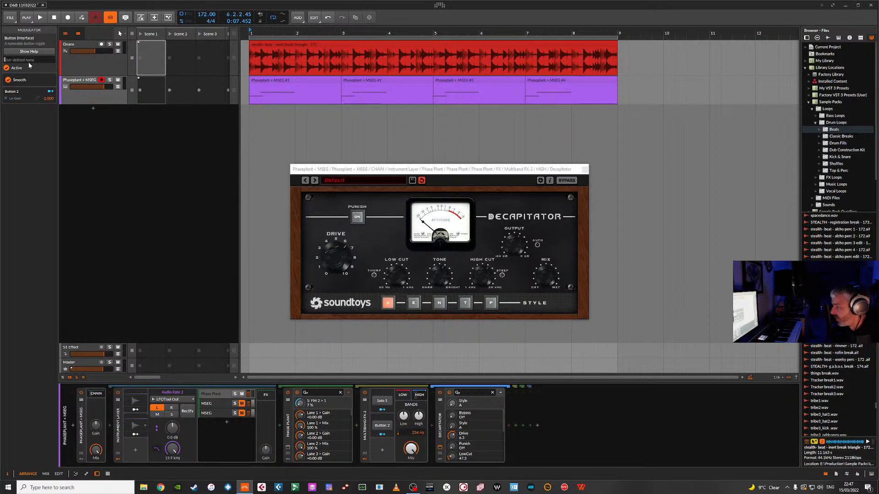
pyautogui.write('\\\\\\\\\\\\\\\\solo 2')
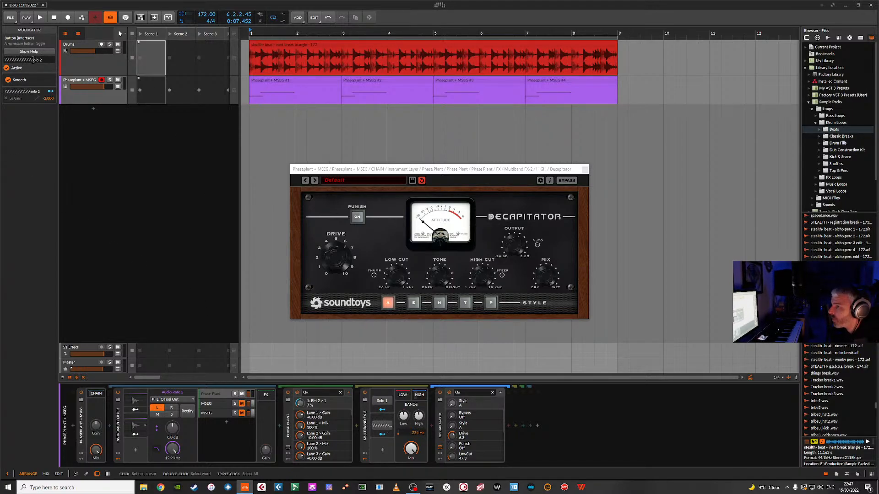
pyautogui.press('BackSpace')
pyautogui.press('Return')
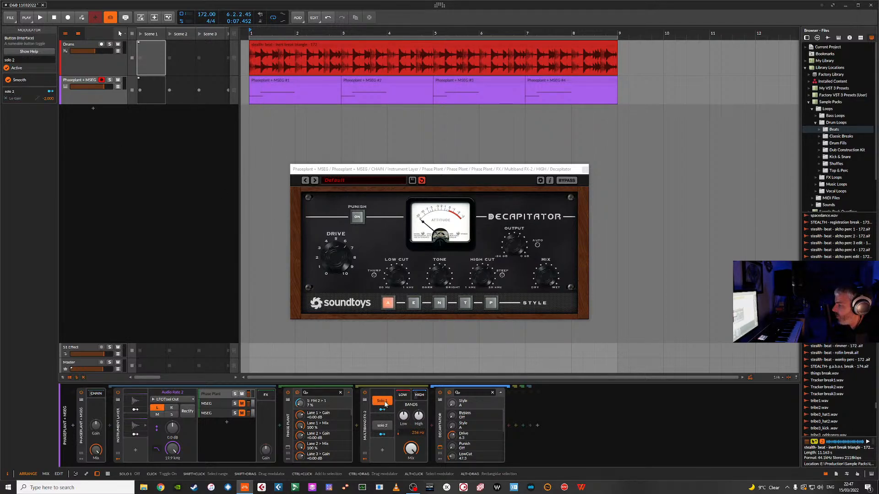
# Step: Solo the Phaseplant + MSEG track during playback and audition the Multiband FX-2 bands with the solo buttons
pyautogui.press('space')
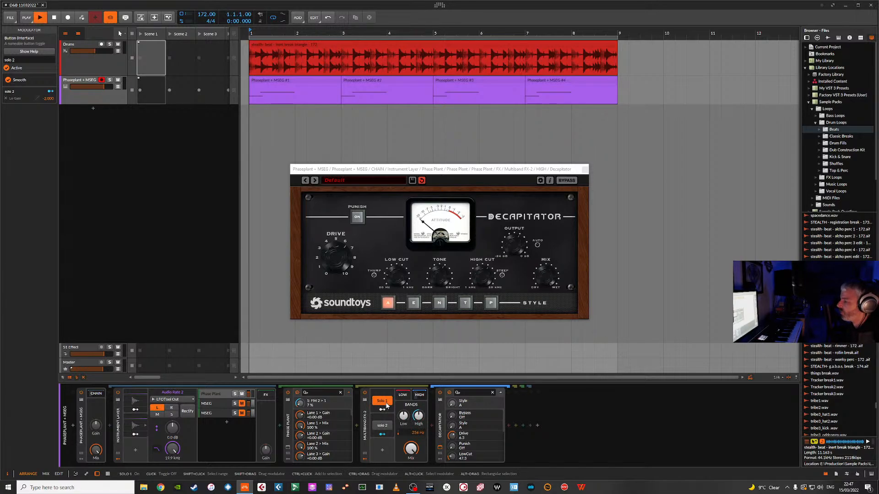
pyautogui.click(109, 80)
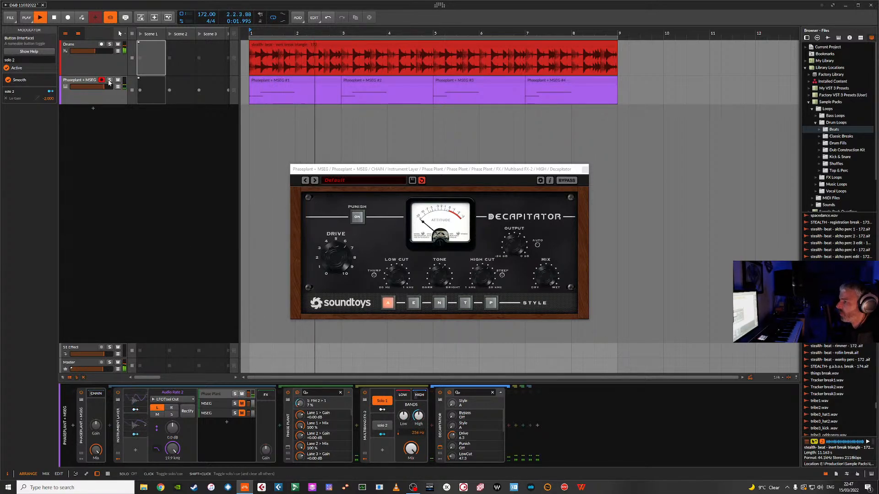
pyautogui.click(382, 429)
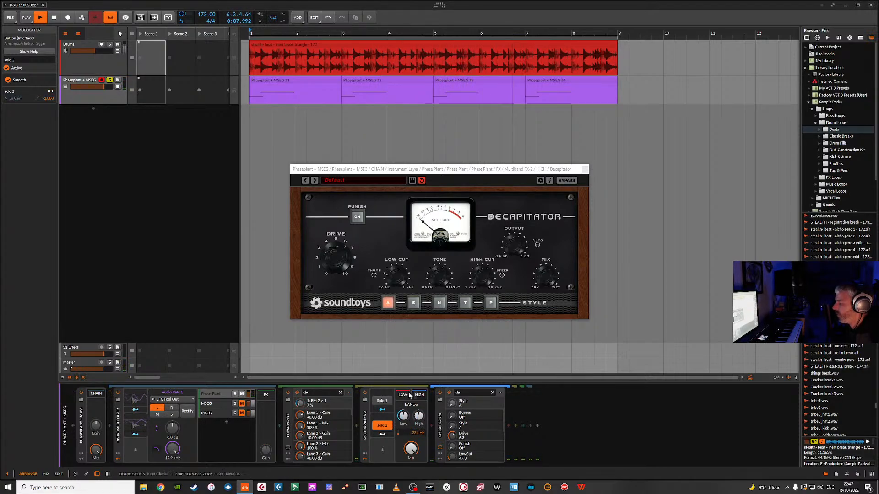
pyautogui.click(385, 422)
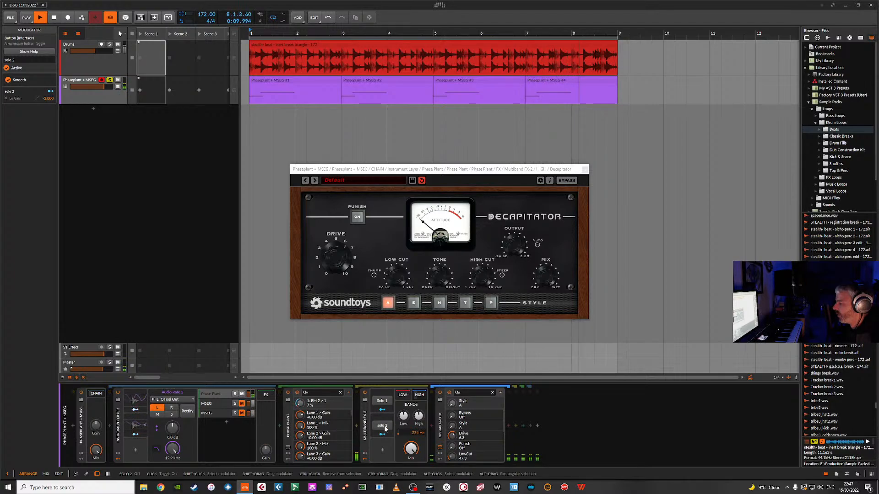
pyautogui.press('space')
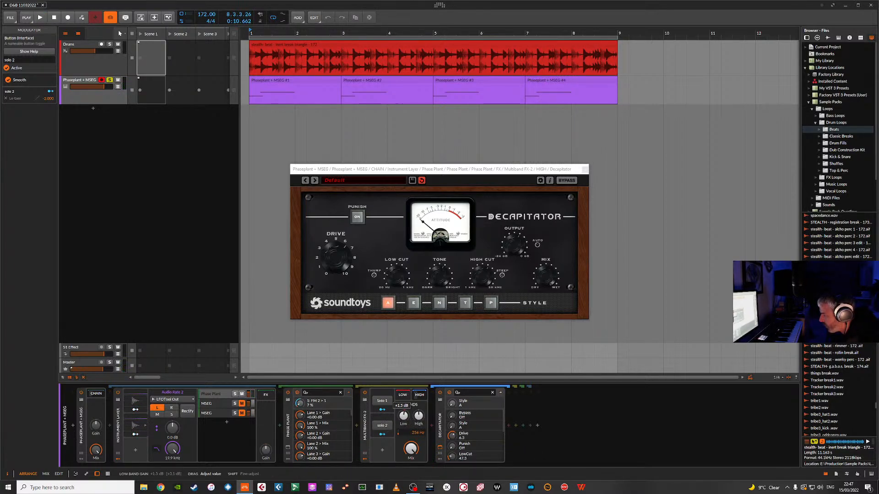
# Step: Adjust the high band gain of Multiband FX-2 and compare the playback with Solo 1 on and off
pyautogui.moveTo(416, 418); pyautogui.dragTo(416, 410)
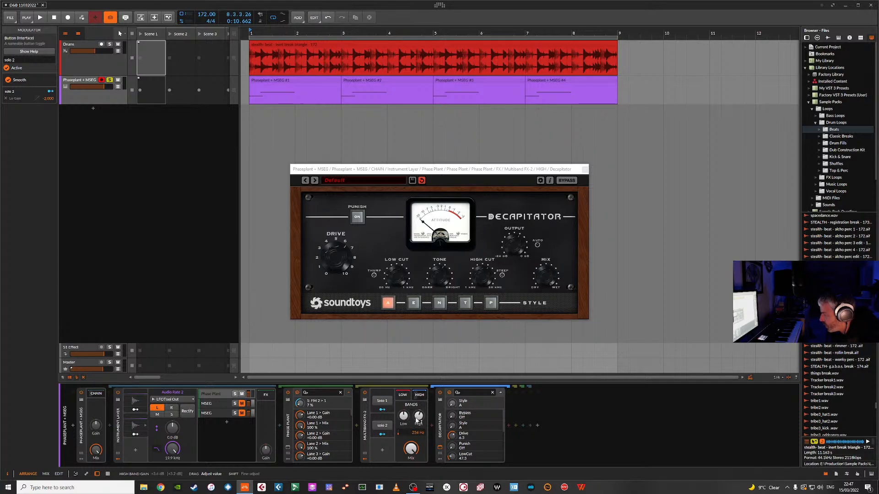
pyautogui.click(383, 401)
pyautogui.click(383, 402)
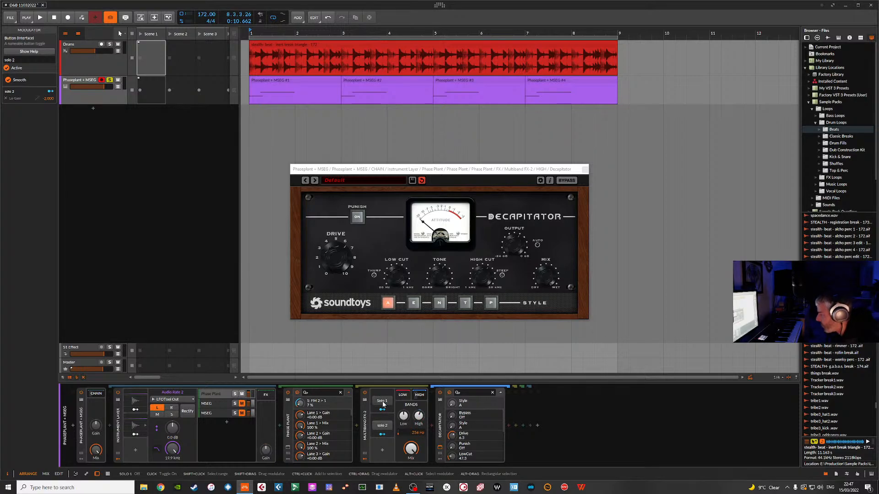
pyautogui.press('space')
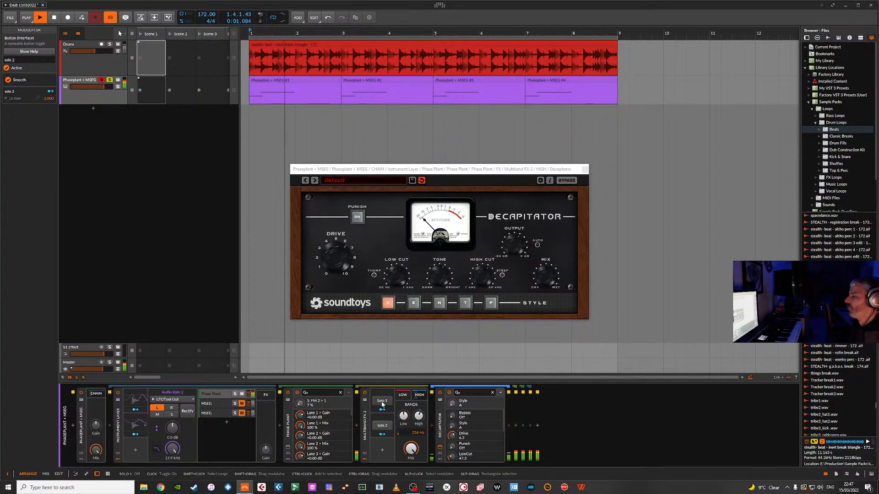
pyautogui.click(382, 403)
pyautogui.click(383, 404)
pyautogui.click(382, 404)
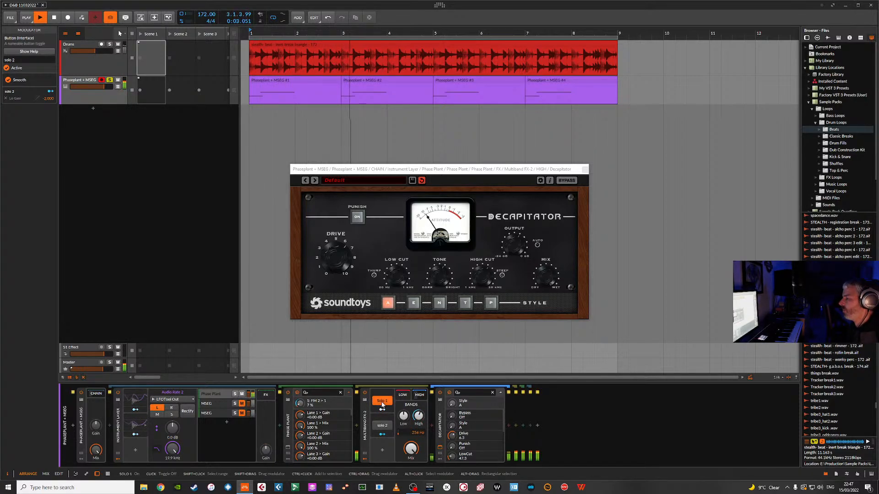
pyautogui.click(382, 403)
pyautogui.press('space')
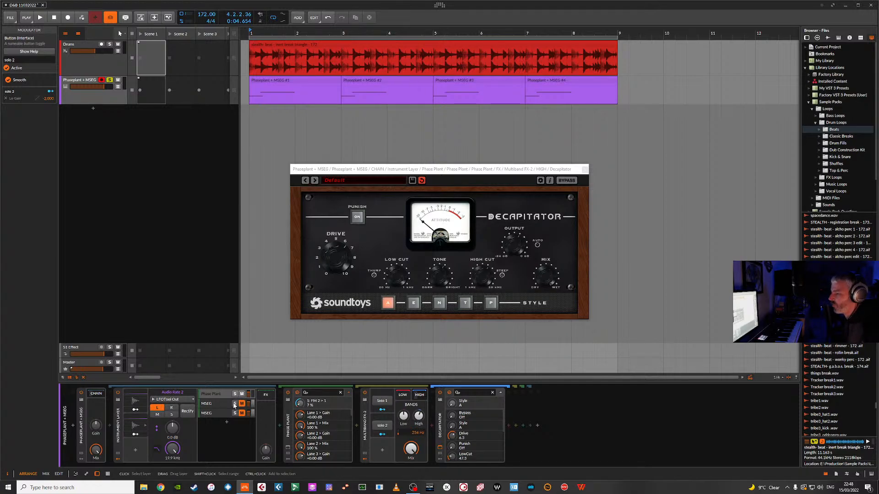
# Step: Show the device chain of the first MSEG layer and collapse the modulator slots of its LFOTool
pyautogui.click(217, 404)
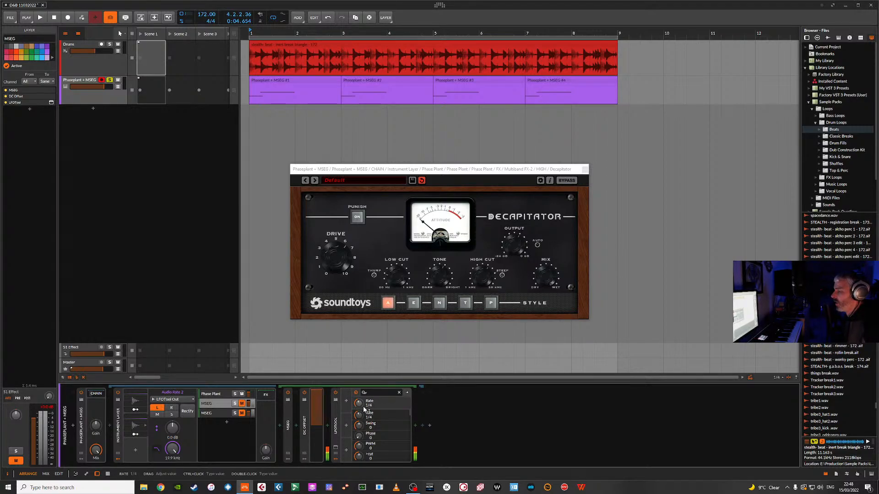
pyautogui.click(336, 457)
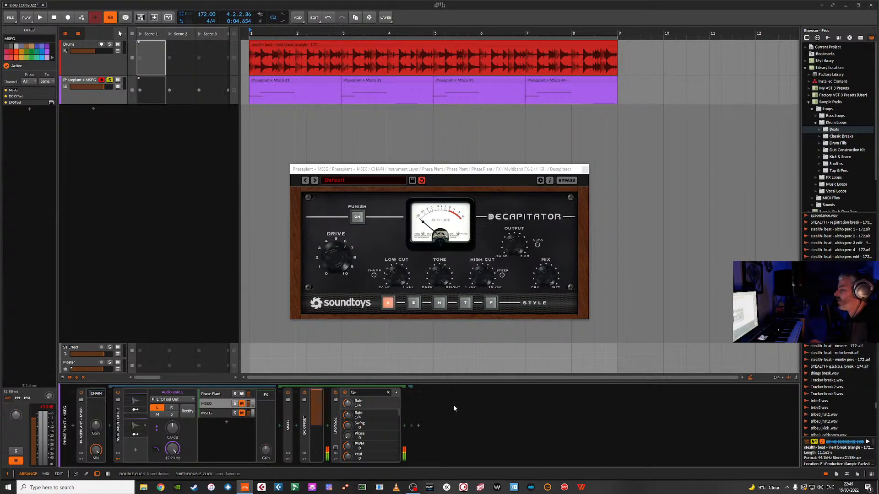
pyautogui.click(492, 172)
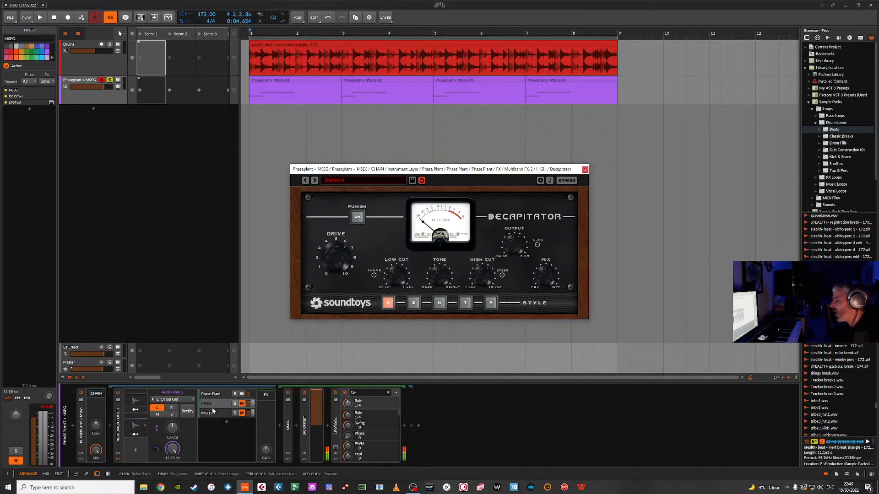
pyautogui.click(213, 394)
pyautogui.click(226, 423)
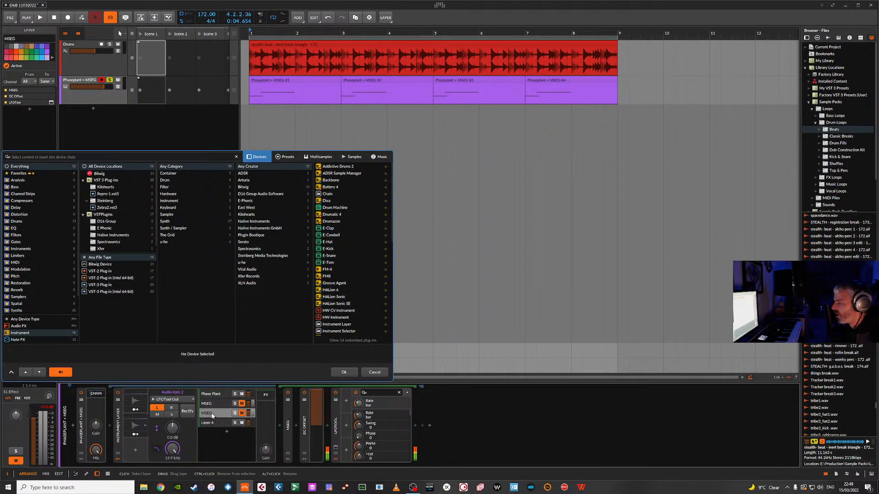
pyautogui.rightClick(216, 424)
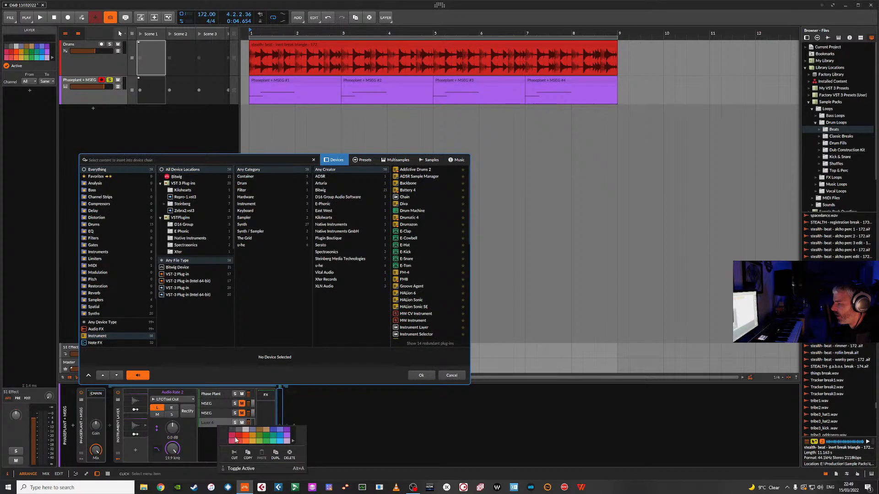
pyautogui.click(289, 455)
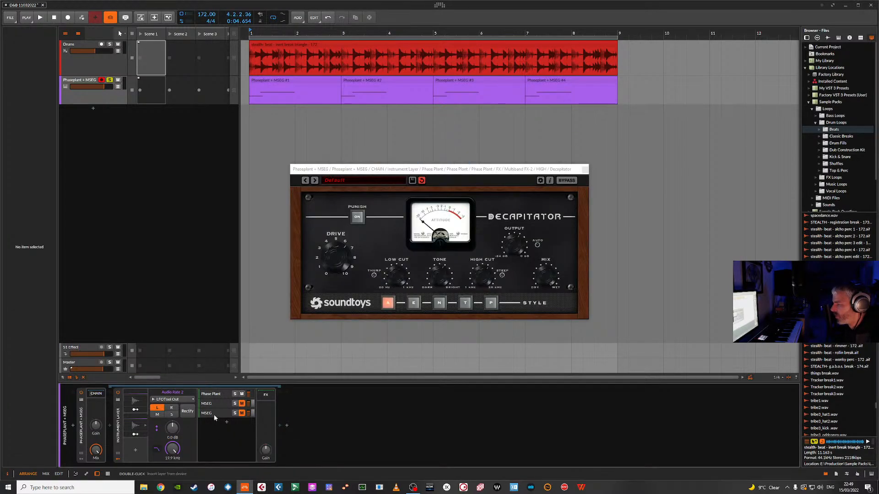
# Step: Duplicate the second MSEG layer and delete the MSEG note filter and DC Offset devices from the copy
pyautogui.click(213, 413)
pyautogui.hotkey('ctrl', 'd')
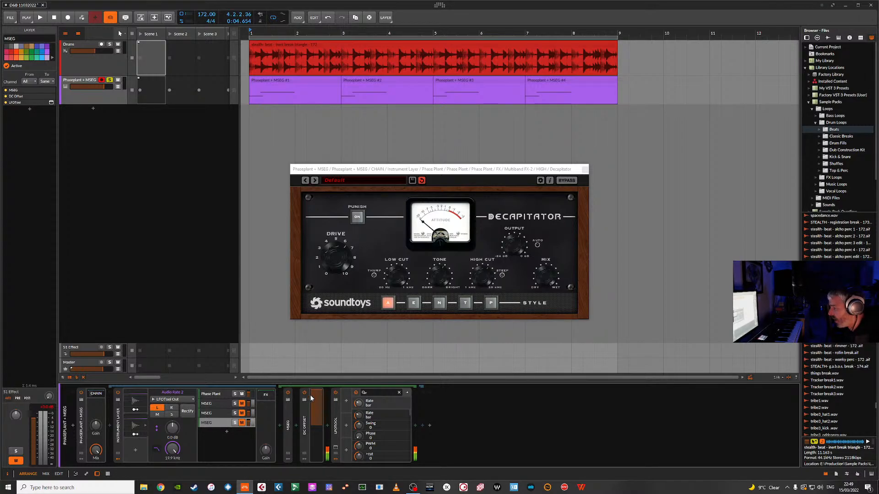
pyautogui.click(305, 422)
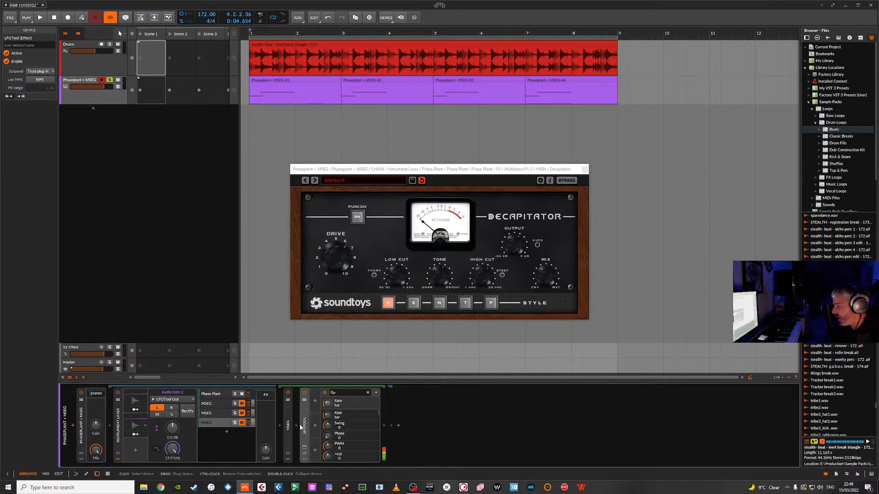
pyautogui.press('Delete')
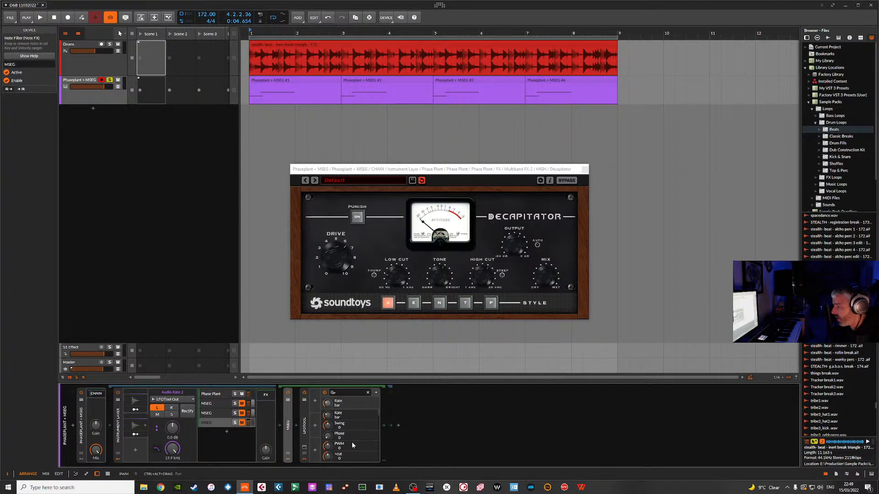
pyautogui.press('Delete')
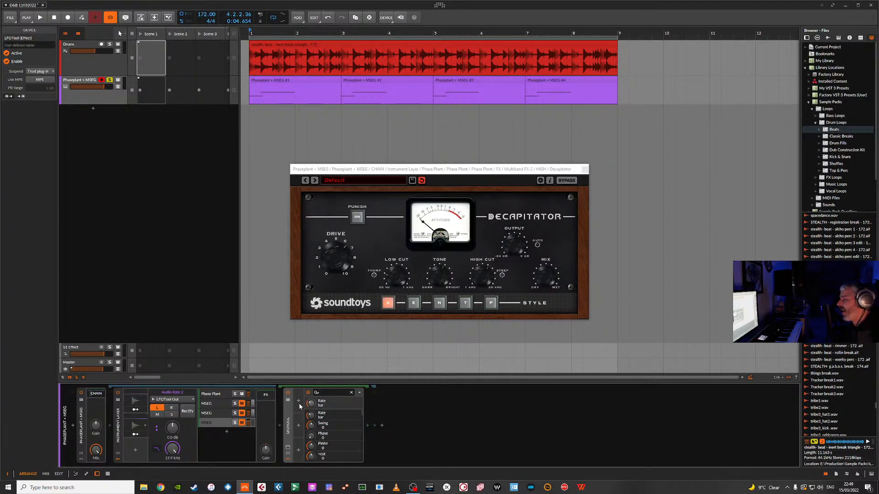
# Step: Open LFOTool in the duplicated layer and remove every inner curve point except the first peak
pyautogui.click(288, 447)
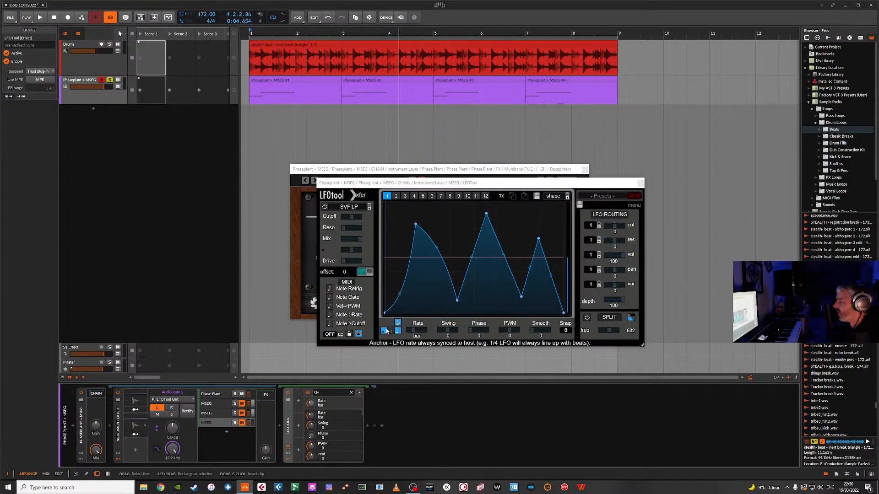
pyautogui.doubleClick(457, 302)
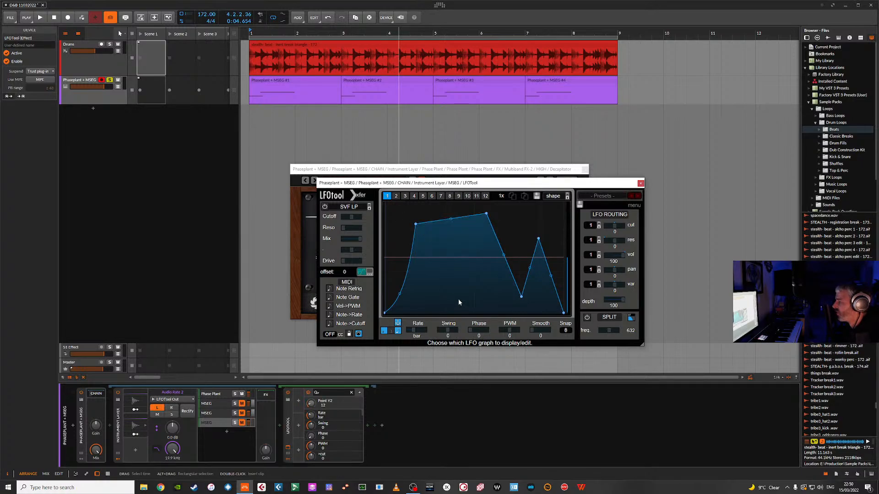
pyautogui.doubleClick(485, 214)
pyautogui.doubleClick(521, 296)
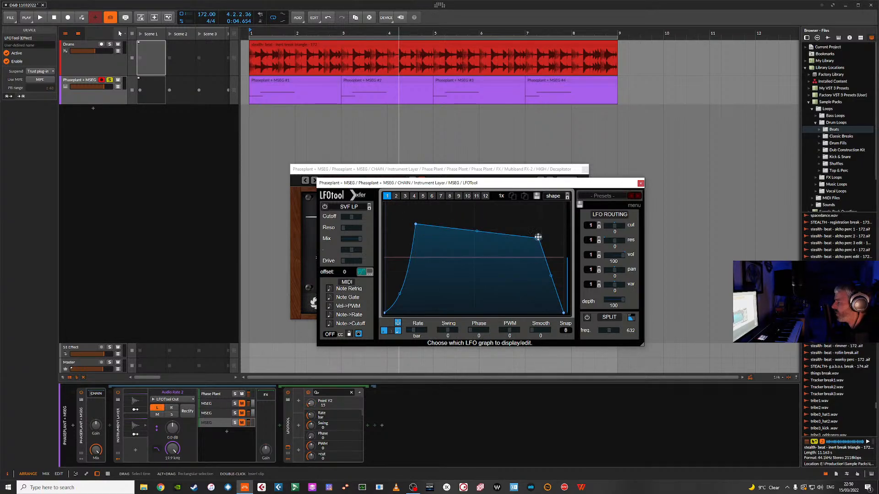
pyautogui.doubleClick(538, 237)
# Step: Move the LFOTool peak to the graph's top centre, add a point on the rising slope, and set MIDI CC Out to 1
pyautogui.moveTo(415, 224); pyautogui.dragTo(475, 204)
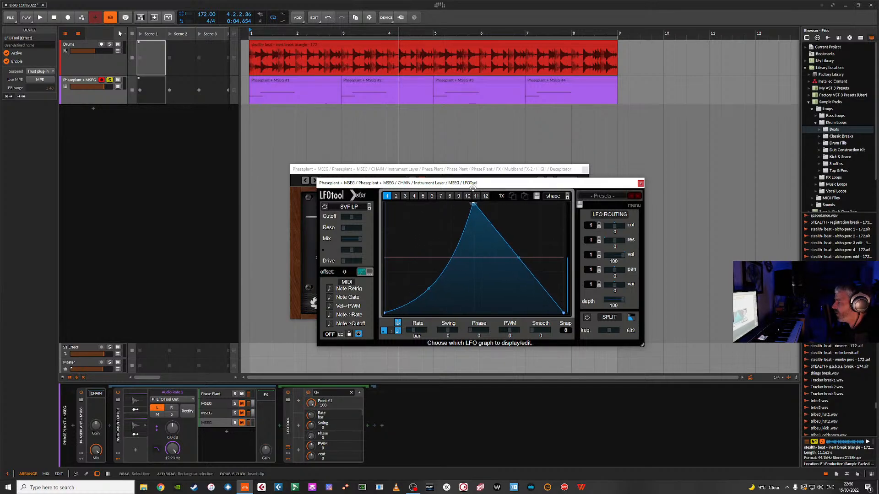
pyautogui.doubleClick(430, 289)
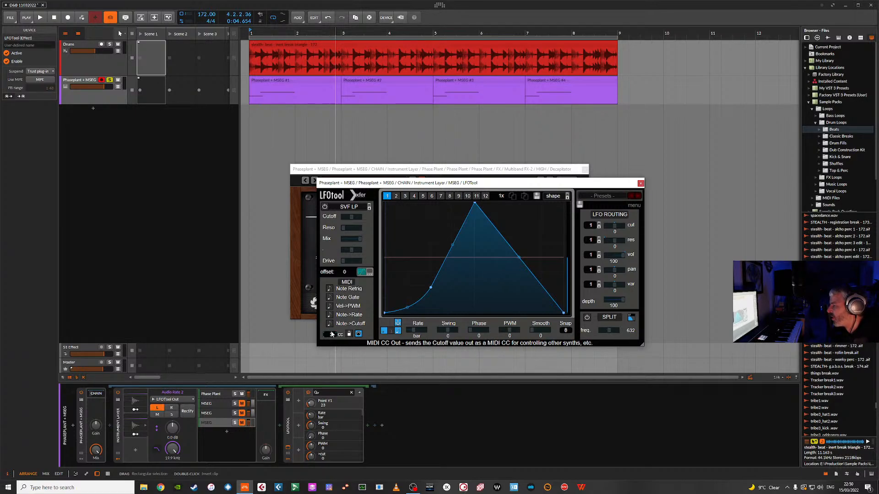
pyautogui.scroll(-1, 333, 336)
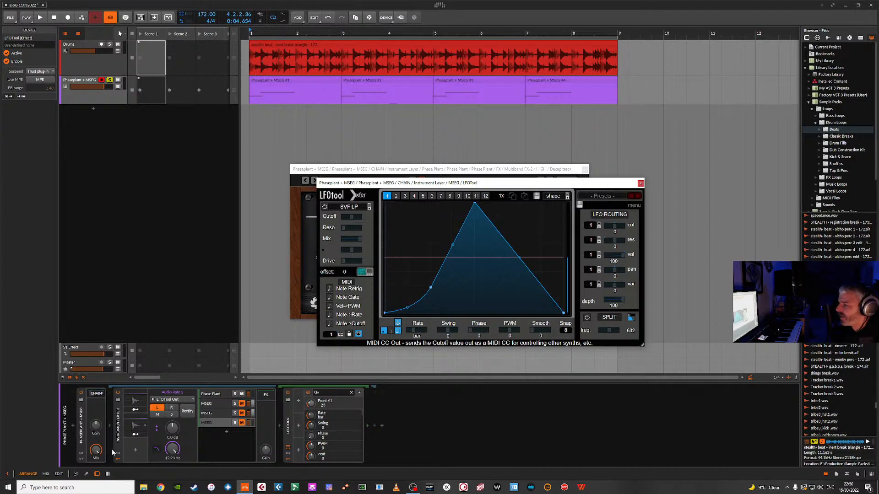
# Step: Add a MIDI modulator to the free modulator slot of the Instrument Layer
pyautogui.click(136, 451)
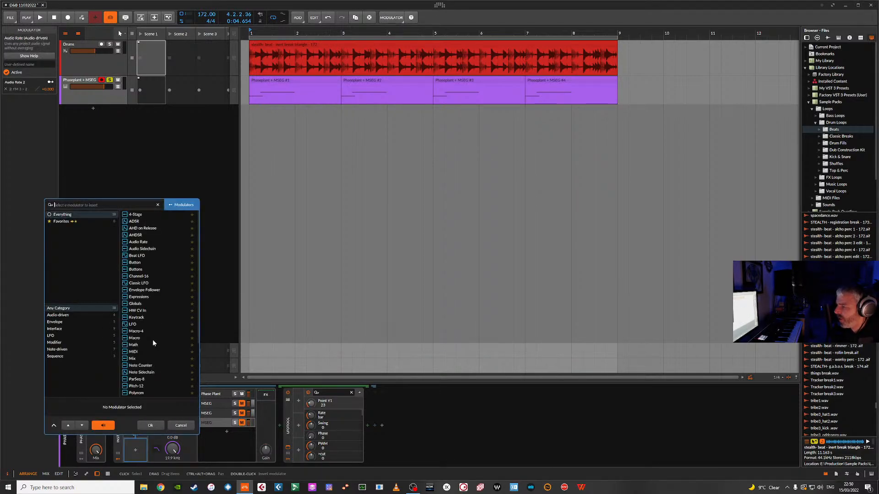
pyautogui.doubleClick(134, 352)
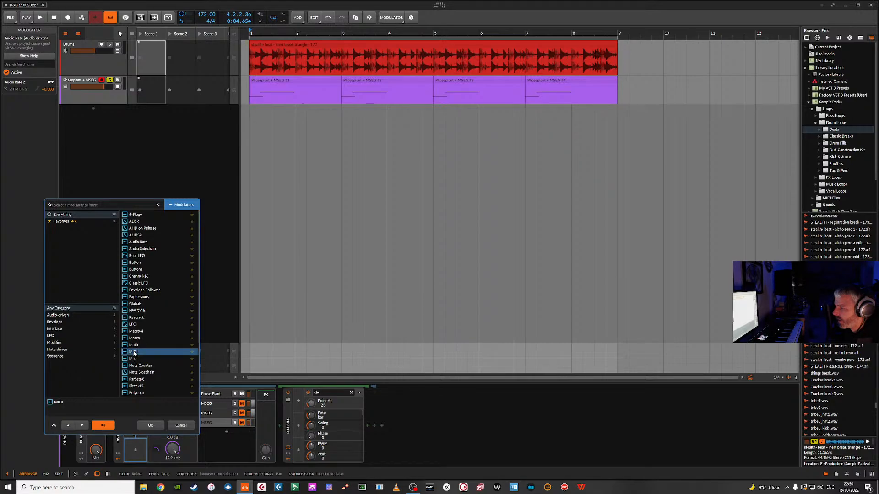
pyautogui.click(134, 450)
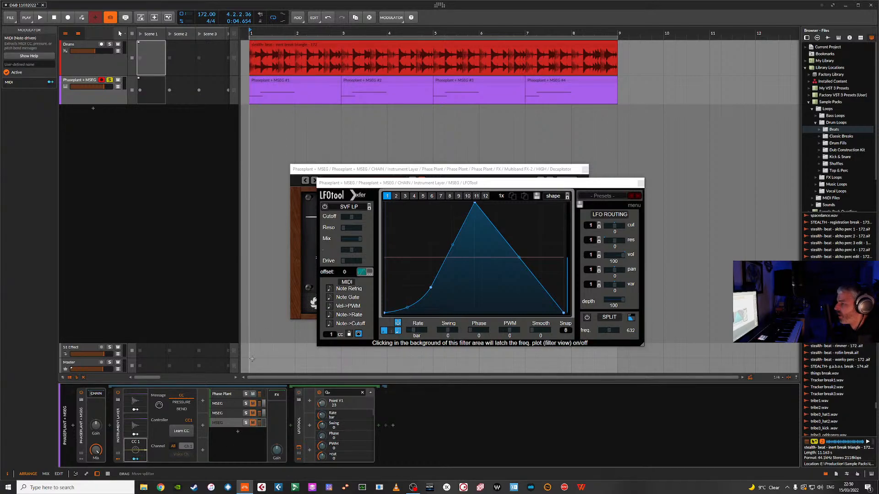
# Step: Map the MIDI modulator to the Decapitator's Drive in the Phase Plant layer and audition it briefly
pyautogui.click(369, 170)
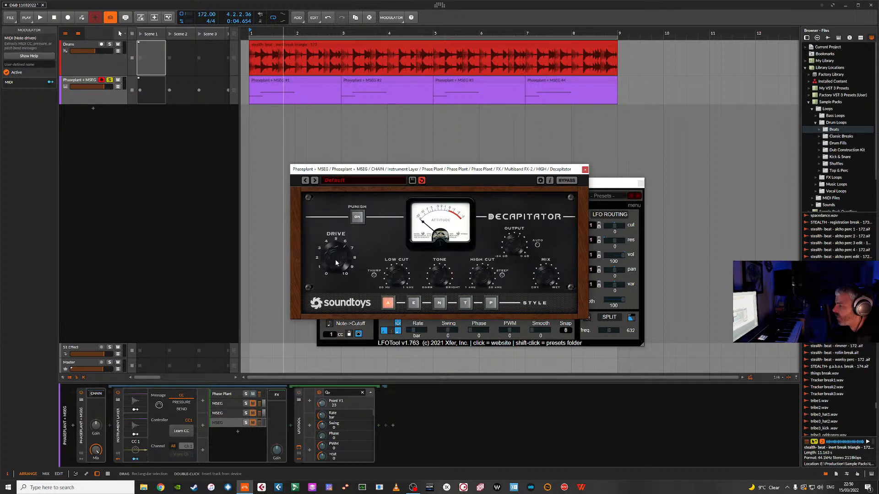
pyautogui.click(225, 399)
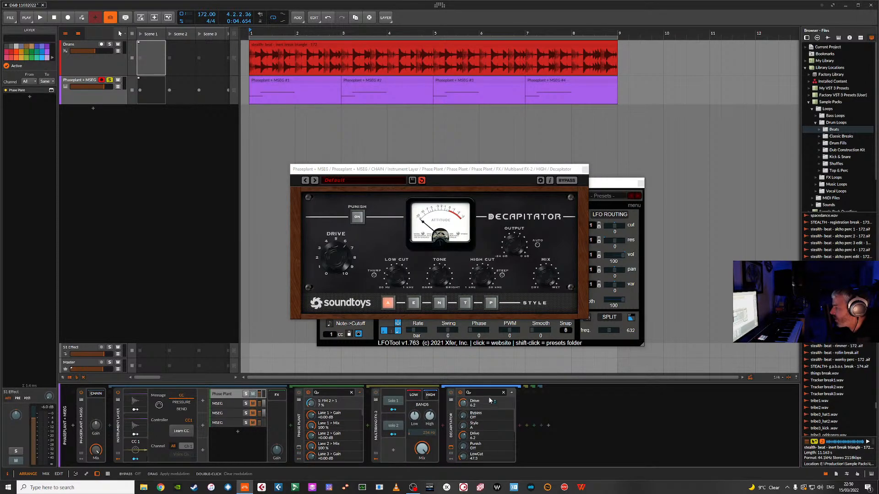
pyautogui.moveTo(465, 406); pyautogui.dragTo(465, 400)
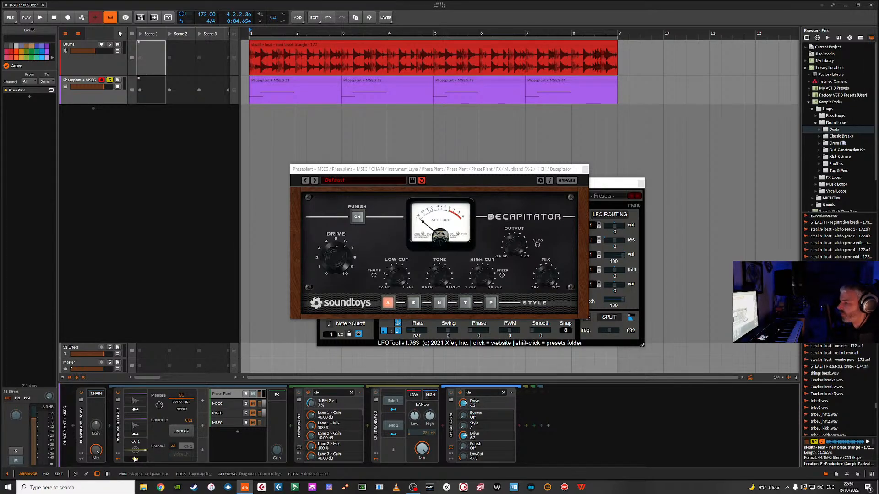
pyautogui.click(135, 459)
pyautogui.press('space')
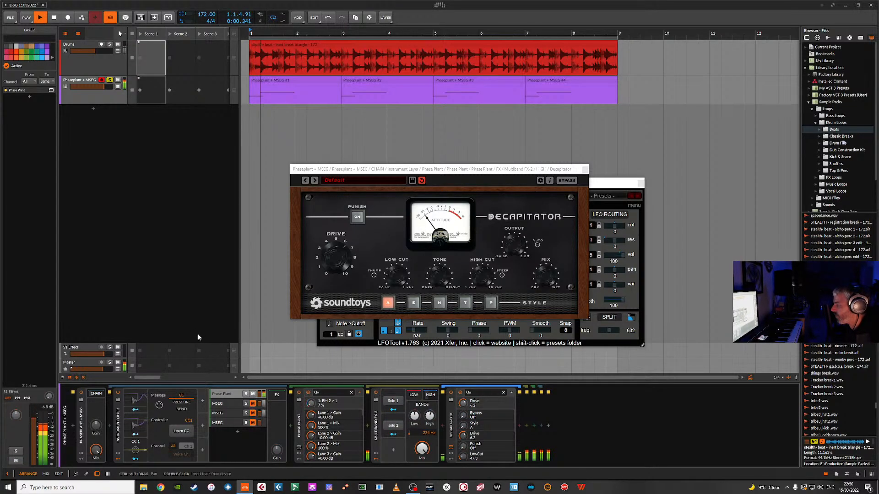
pyautogui.press('space')
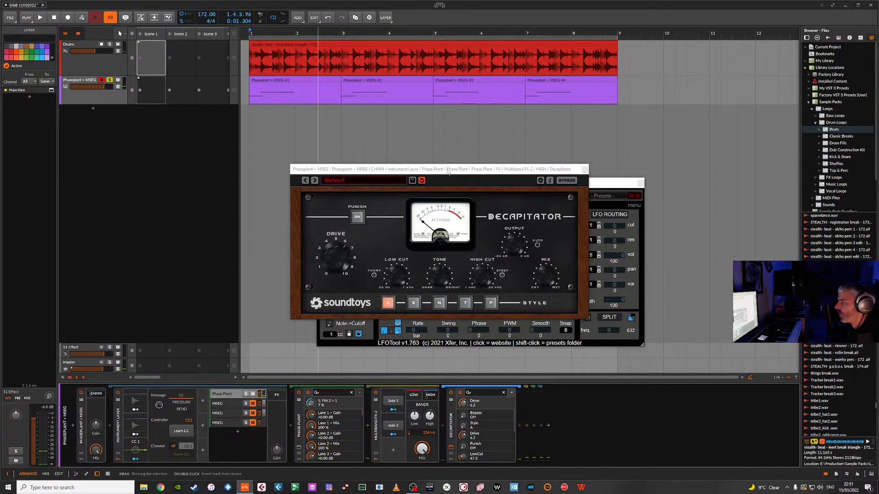
# Step: Separate the Decapitator and LFOTool windows and try the single-channel and Voice Ch. settings of the MIDI modulator
pyautogui.moveTo(448, 172); pyautogui.dragTo(245, 84)
pyautogui.moveTo(472, 184); pyautogui.dragTo(560, 191)
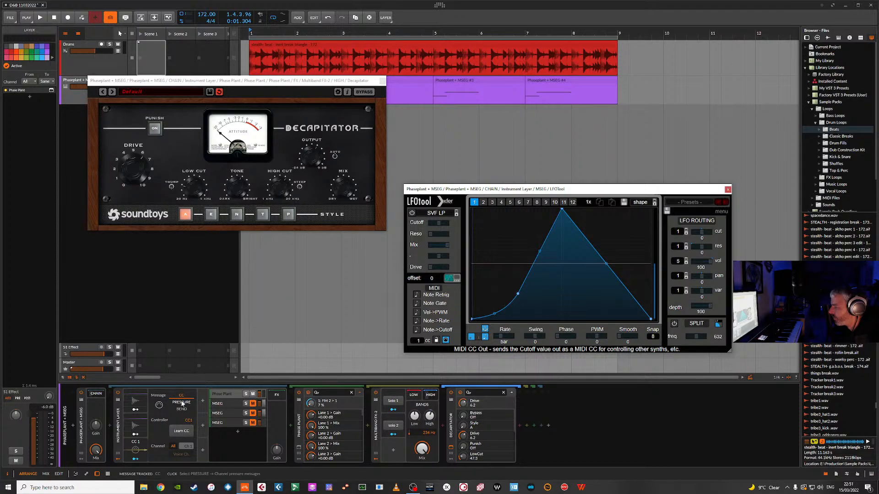
pyautogui.click(185, 449)
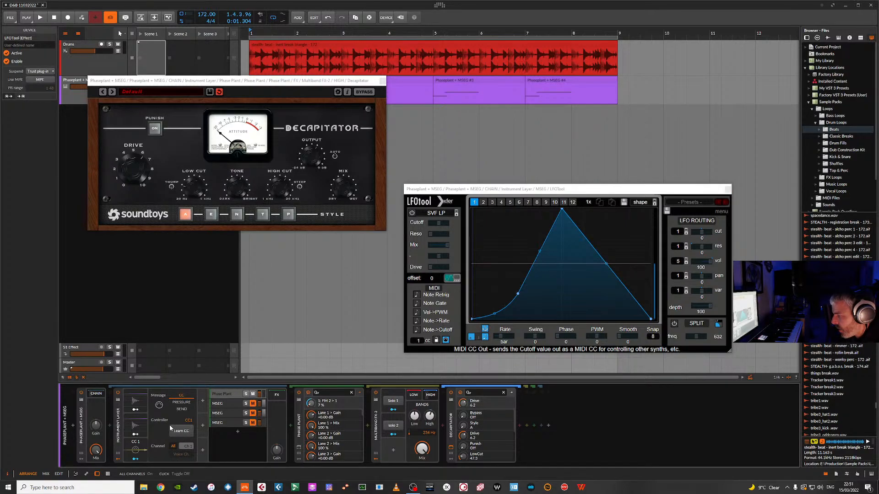
pyautogui.click(187, 450)
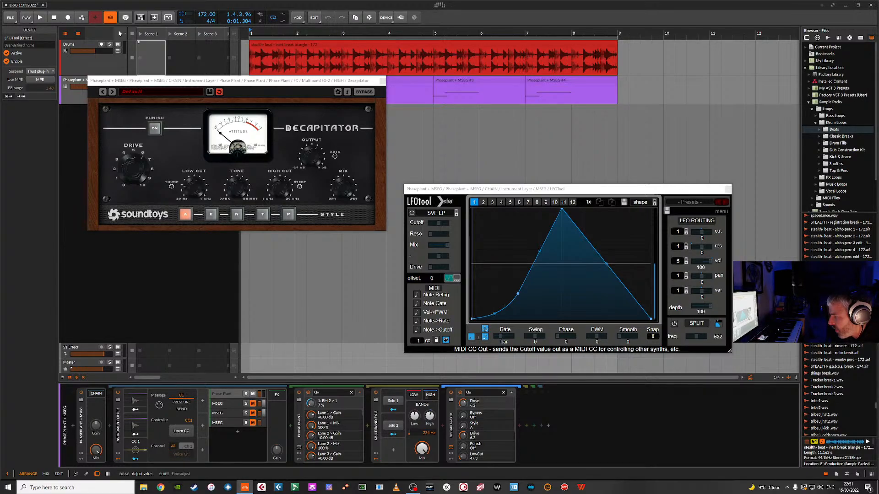
pyautogui.click(184, 456)
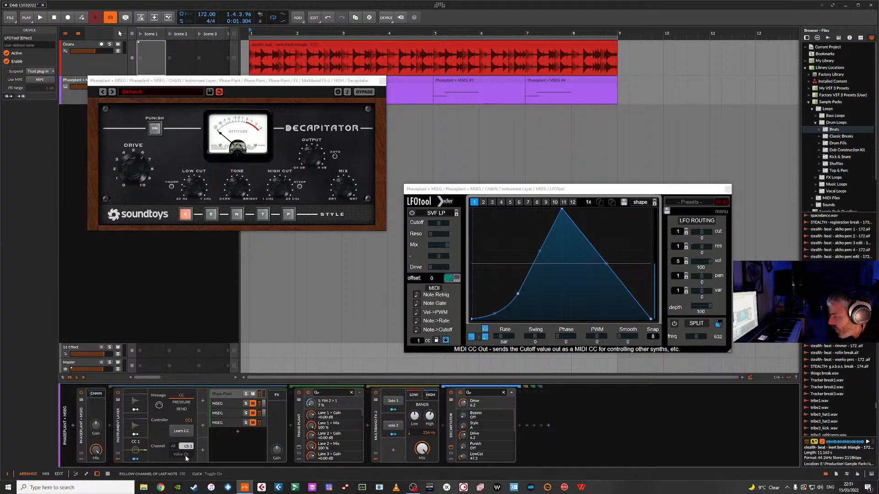
pyautogui.moveTo(187, 447)
pyautogui.mouseDown()
pyautogui.moveTo(188, 439)
pyautogui.moveTo(188, 458)
pyautogui.mouseUp()
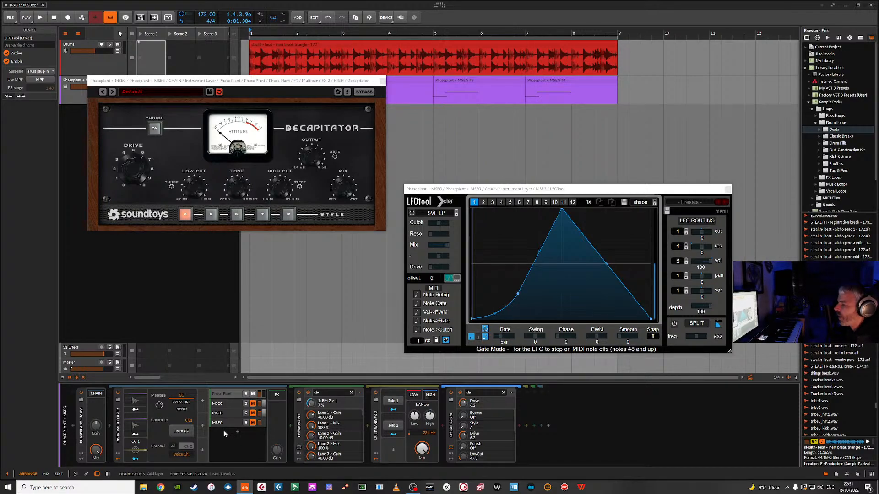
# Step: Delete the MIDI modulator from the Instrument Layer and play the loop with the first MSEG layer selected
pyautogui.click(139, 446)
pyautogui.press('Delete')
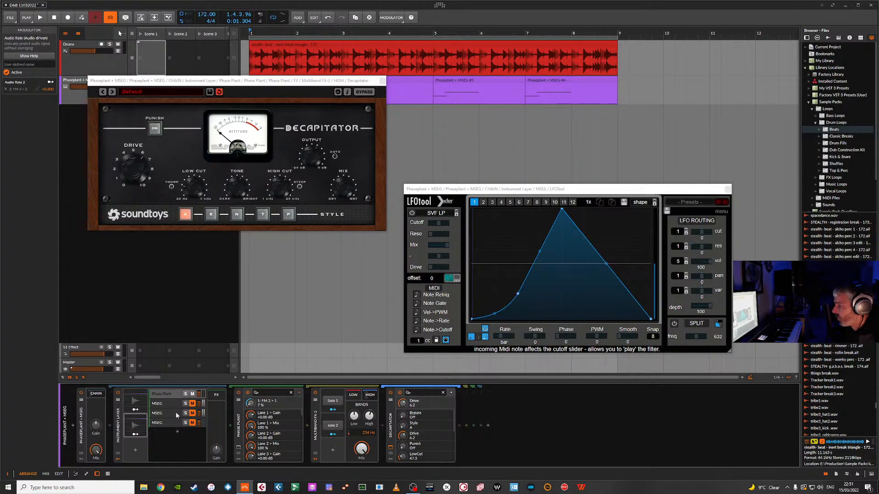
pyautogui.click(133, 396)
pyautogui.press('space')
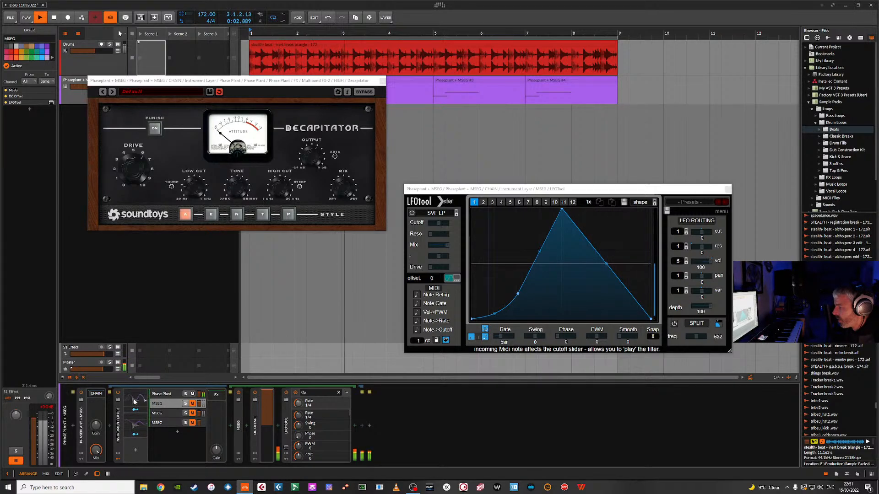
pyautogui.press('space')
# Step: Deactivate the Audio Rate 2 modulator and start playback to hear Audio Rate 1 on its own
pyautogui.click(135, 430)
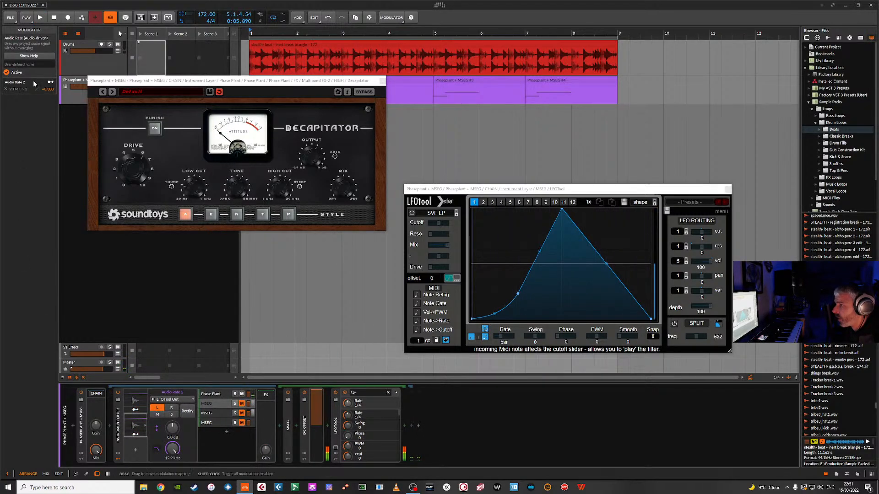
pyautogui.click(135, 426)
pyautogui.press('space')
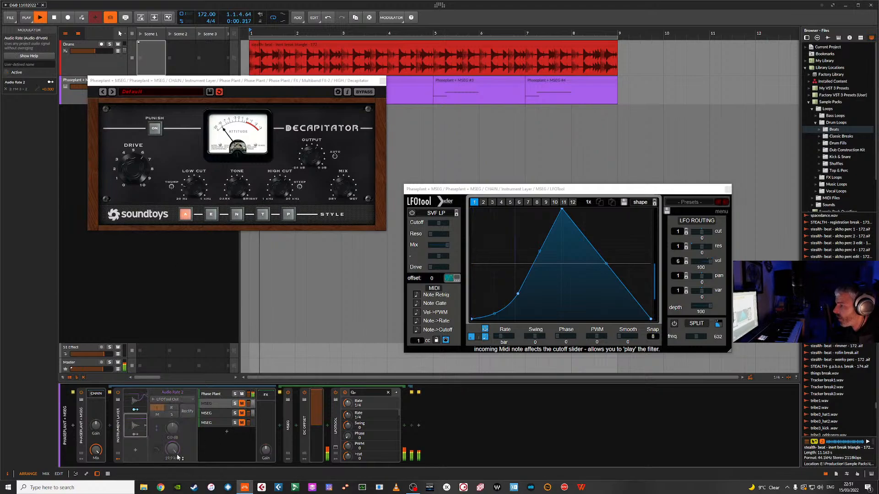
# Step: Open the first MSEG layer's LFOTool, set its LFO rate to 16 bar, and audition the slower modulation
pyautogui.click(131, 404)
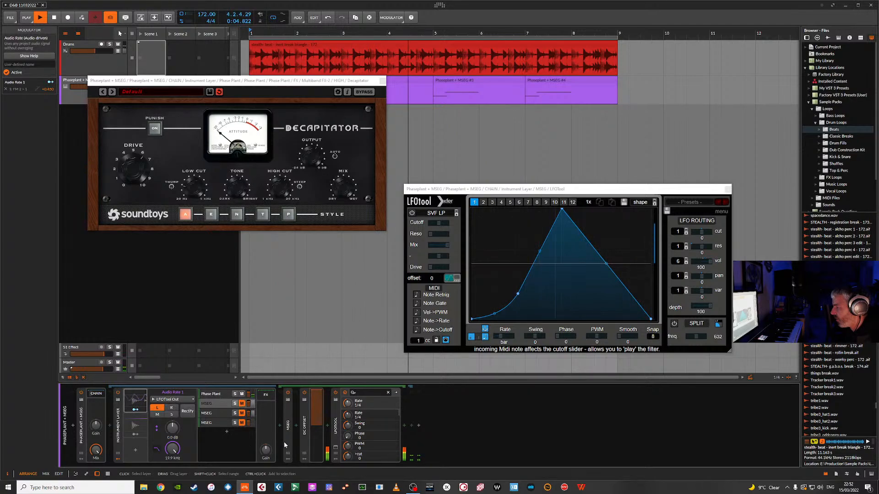
pyautogui.click(335, 447)
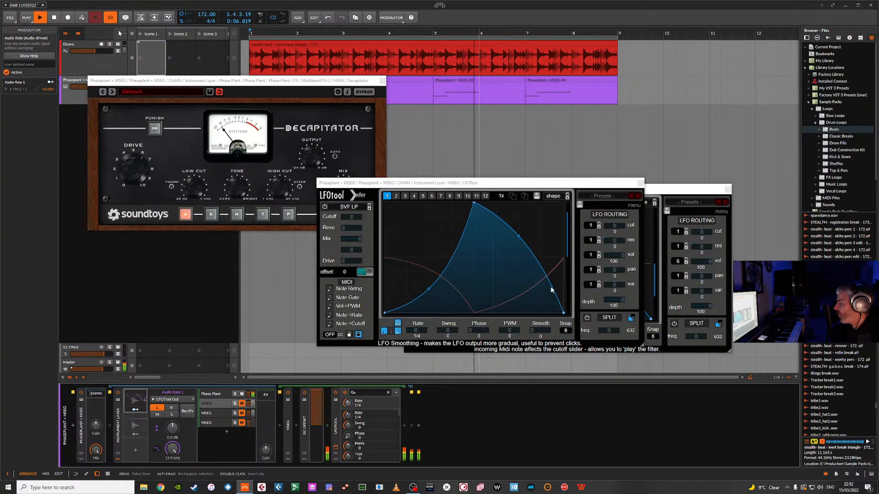
pyautogui.moveTo(416, 331); pyautogui.dragTo(366, 336)
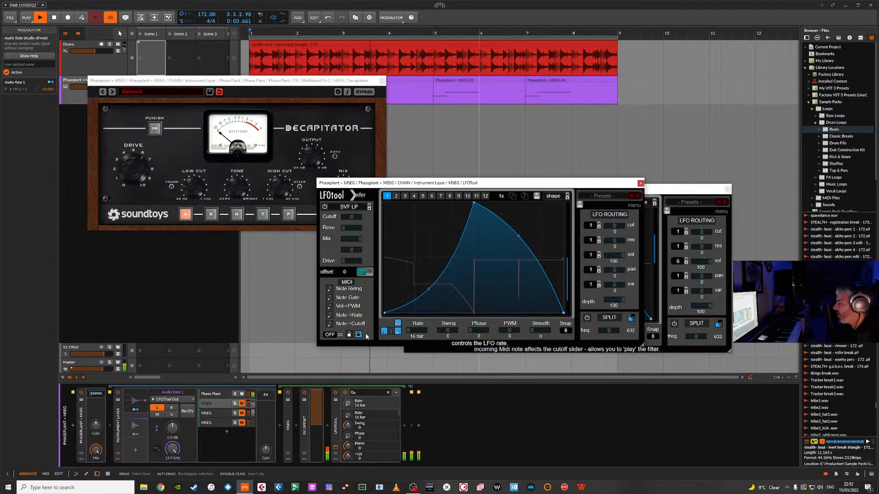
pyautogui.press('space')
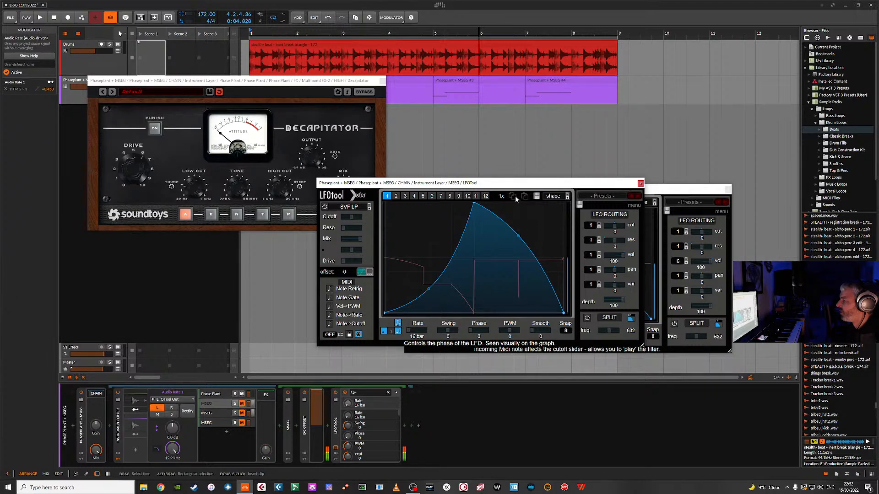
pyautogui.press('space')
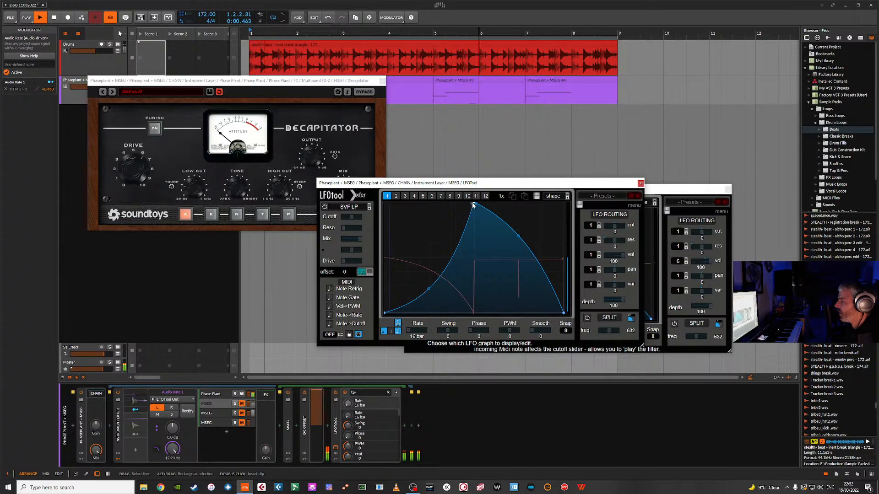
pyautogui.press('space')
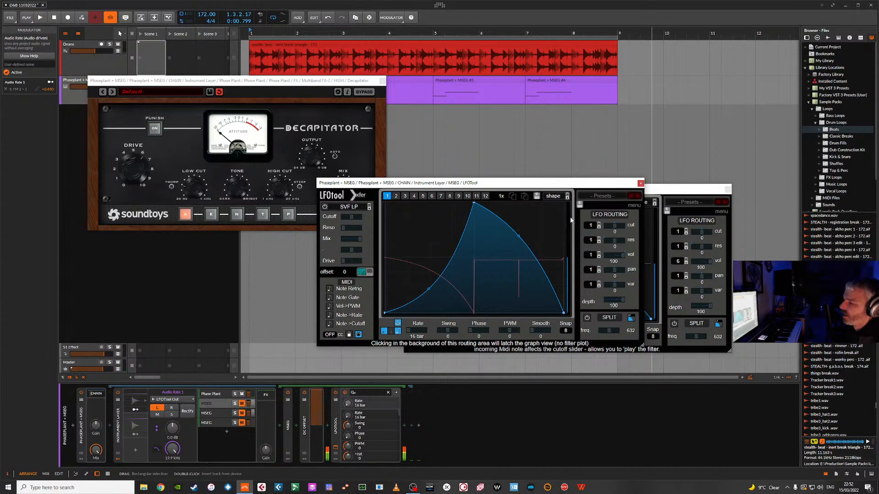
# Step: Close both LFOTool windows, reopen the first MSEG layer's LFOTool, and set its curve peak to 100
pyautogui.click(640, 183)
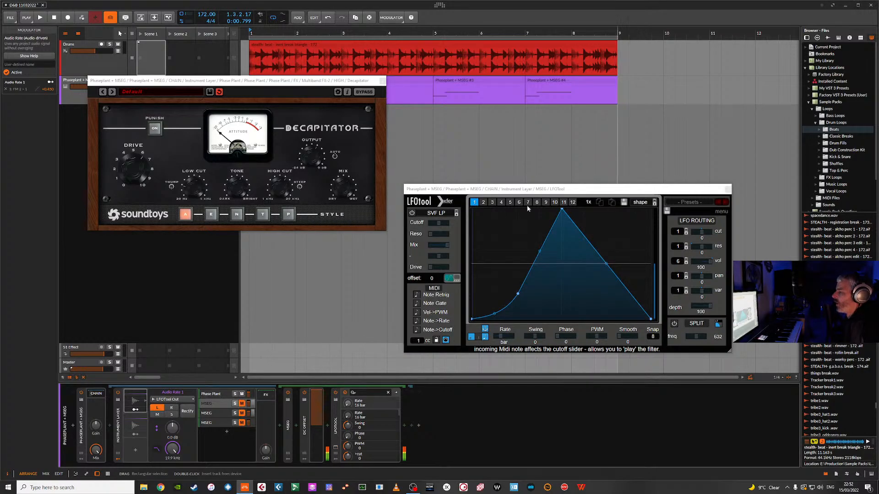
pyautogui.click(728, 189)
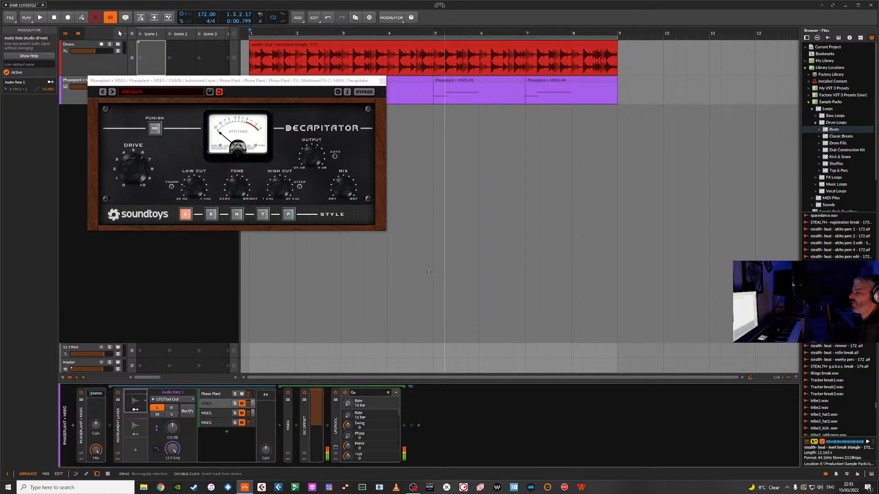
pyautogui.click(336, 447)
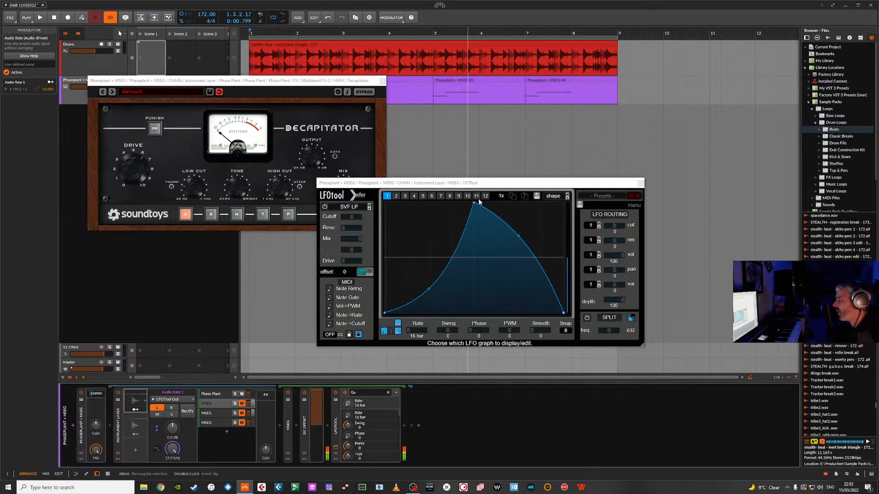
pyautogui.moveTo(474, 207)
pyautogui.mouseDown()
pyautogui.moveTo(463, 201)
pyautogui.moveTo(478, 200)
pyautogui.moveTo(453, 204)
pyautogui.moveTo(453, 231)
pyautogui.moveTo(465, 199)
pyautogui.moveTo(469, 229)
pyautogui.moveTo(473, 203)
pyautogui.mouseUp()
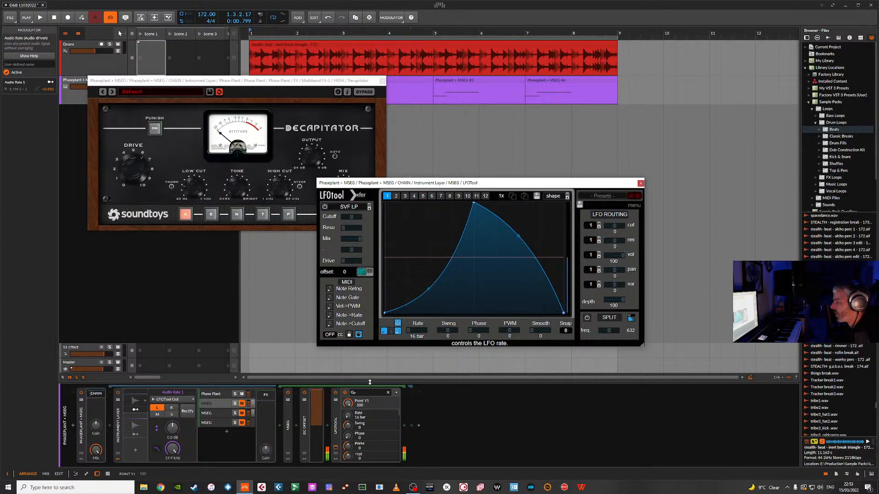
# Step: Show the second MSEG layer's devices and reactivate the Audio Rate 2 modulator
pyautogui.click(206, 414)
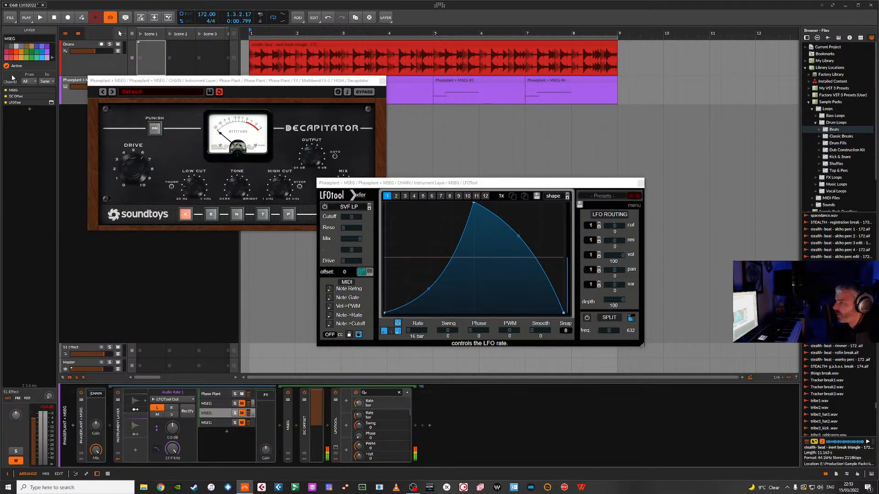
pyautogui.click(135, 424)
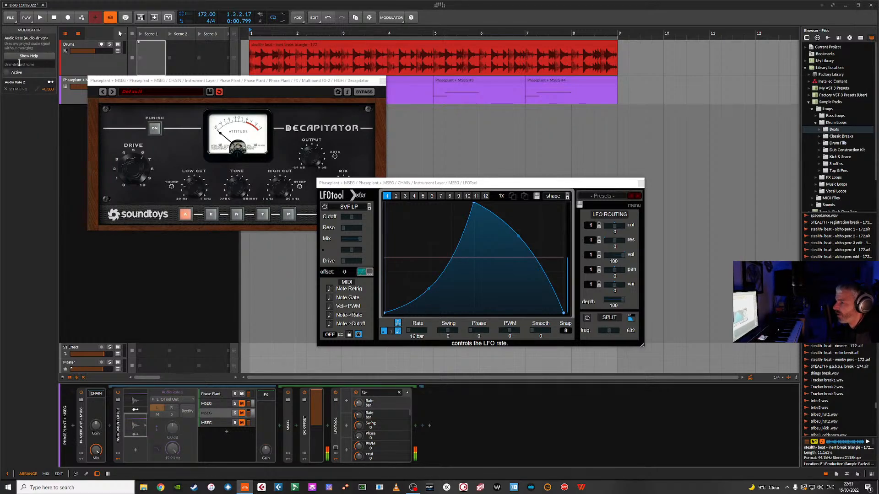
pyautogui.rightClick(135, 427)
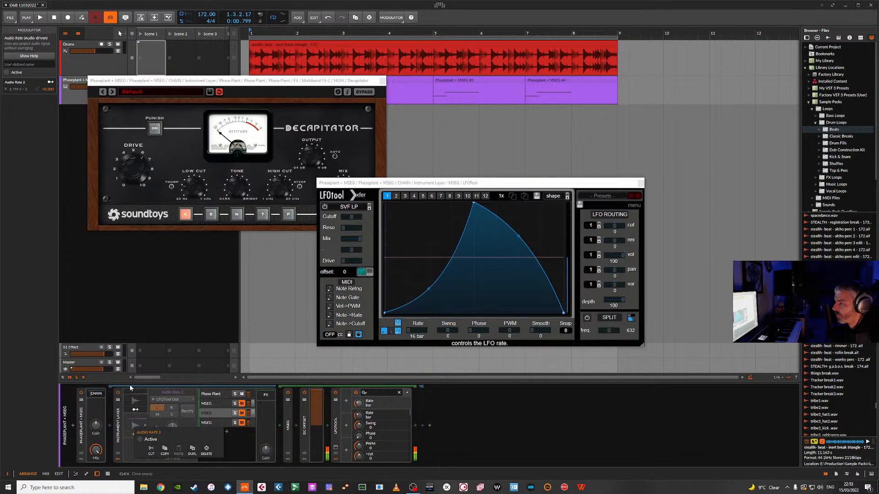
pyautogui.click(21, 74)
pyautogui.click(18, 72)
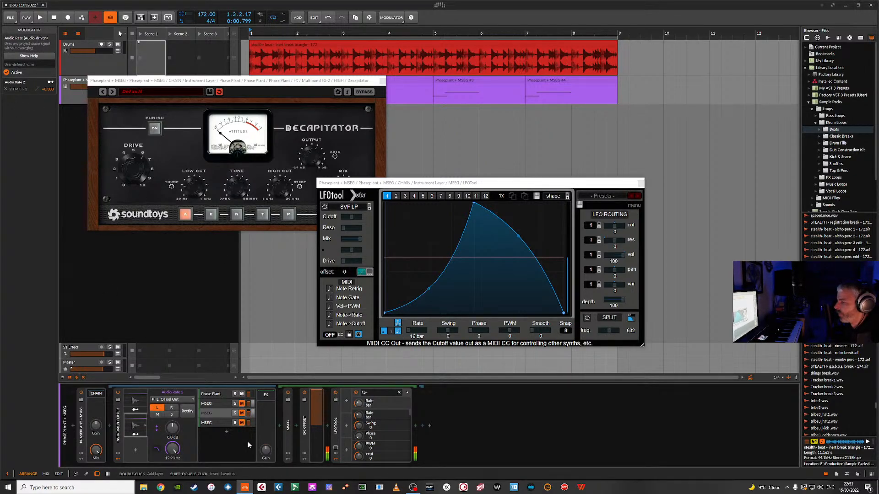
# Step: Play the loop from the start several times to check both audio-rate modulations together
pyautogui.press('space')
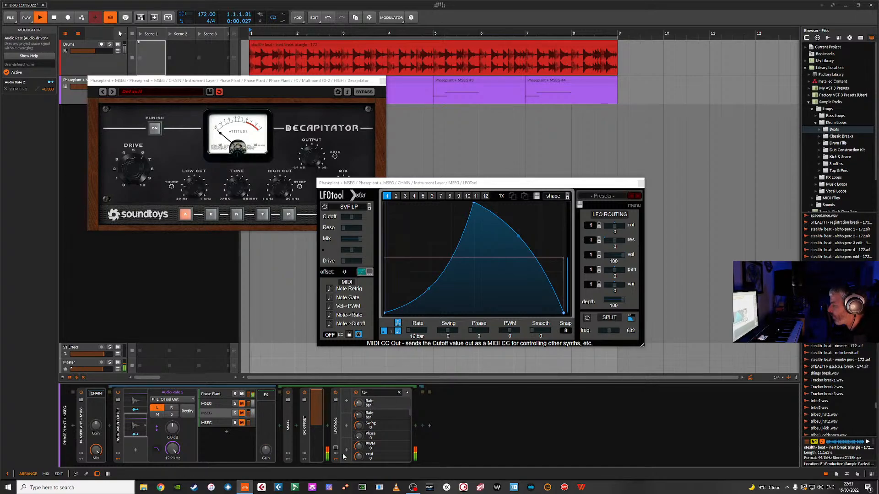
pyautogui.press('space')
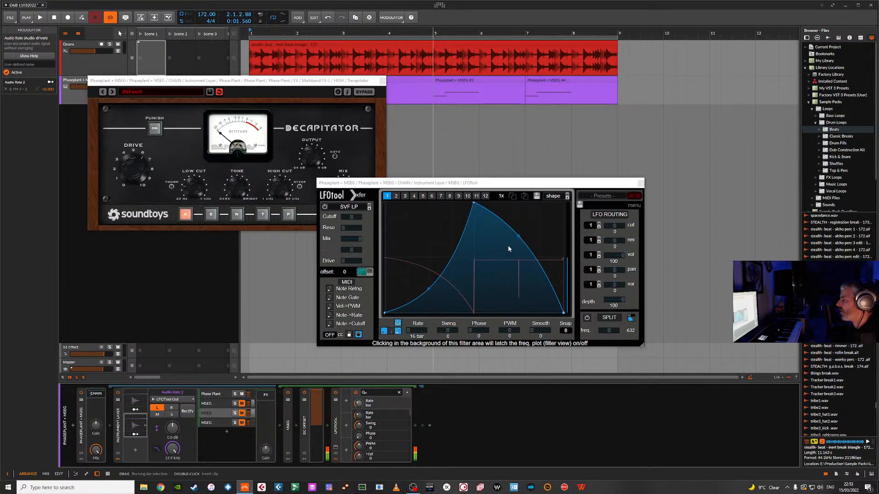
pyautogui.press('space')
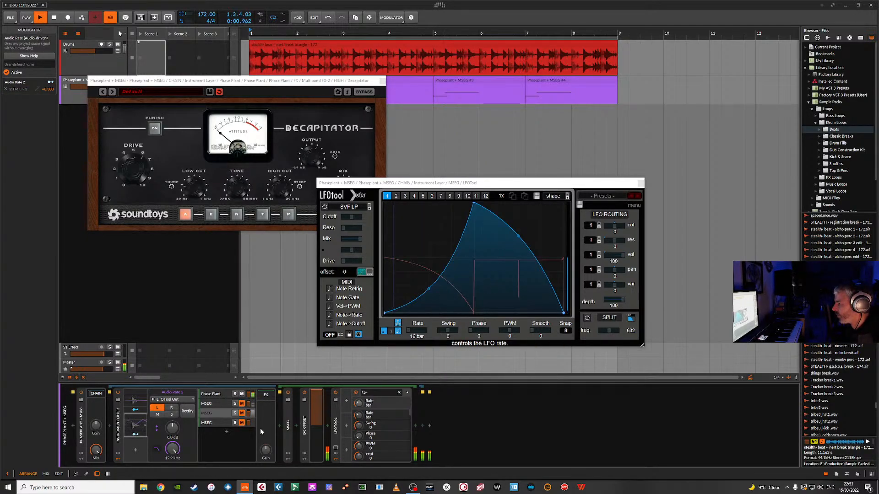
pyautogui.press('space')
pyautogui.press('space')
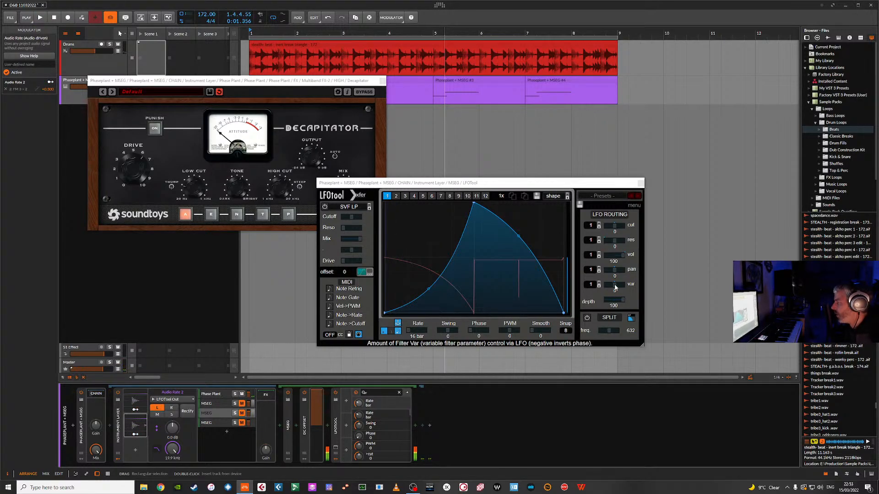
# Step: Set the open LFOTool's LFO rate to 1/4 while auditioning the loop
pyautogui.press('space')
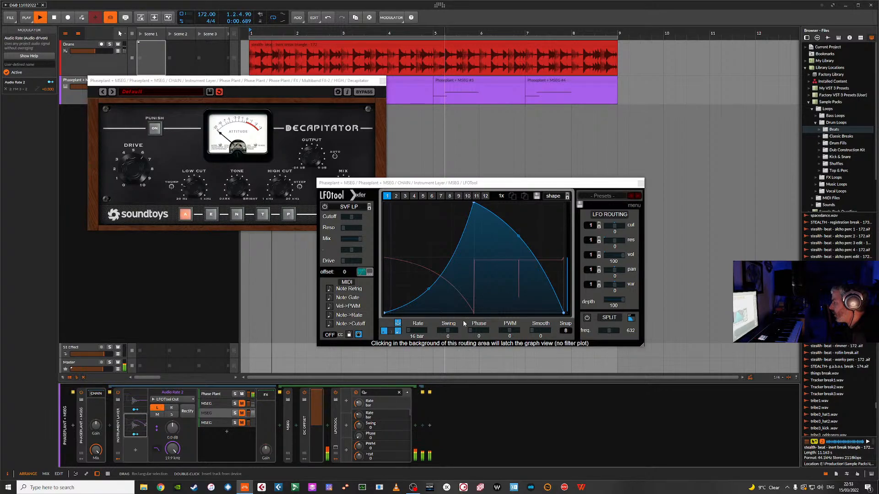
pyautogui.press('space')
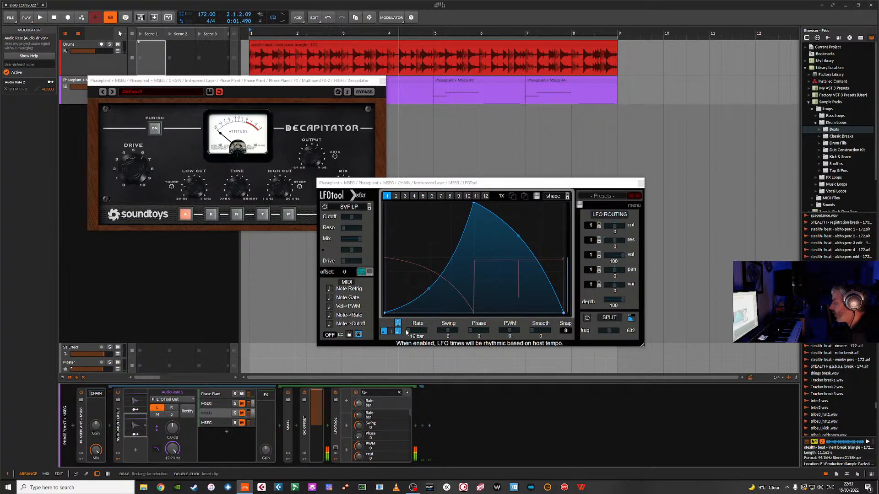
pyautogui.moveTo(408, 330); pyautogui.dragTo(425, 335)
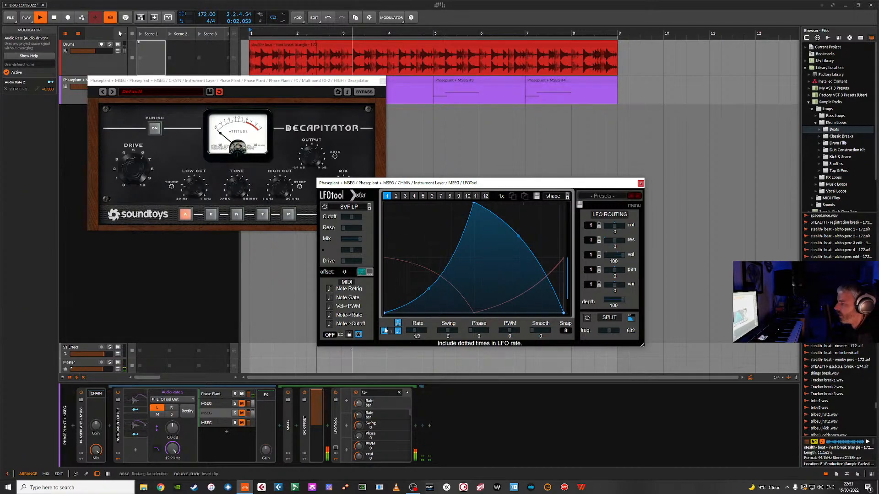
pyautogui.moveTo(416, 330); pyautogui.dragTo(418, 334)
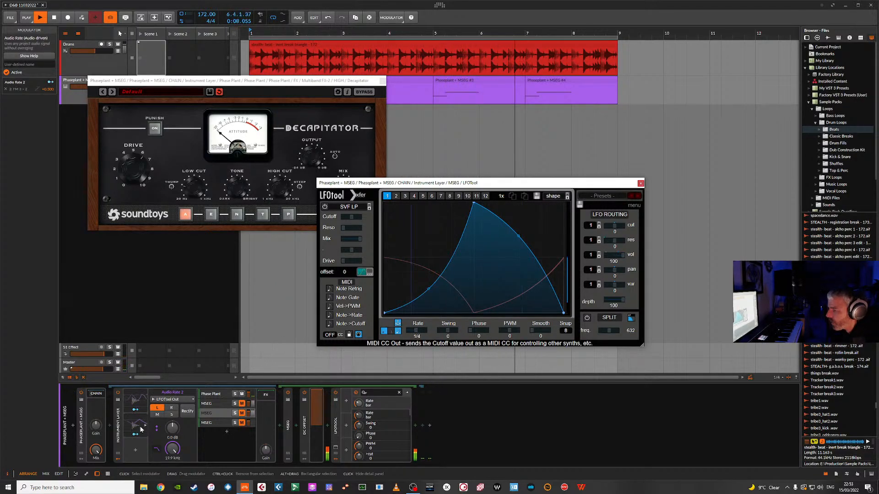
# Step: Set the Audio Rate 2 modulator's FM amount to about 0.210 while auditioning the loop
pyautogui.click(142, 392)
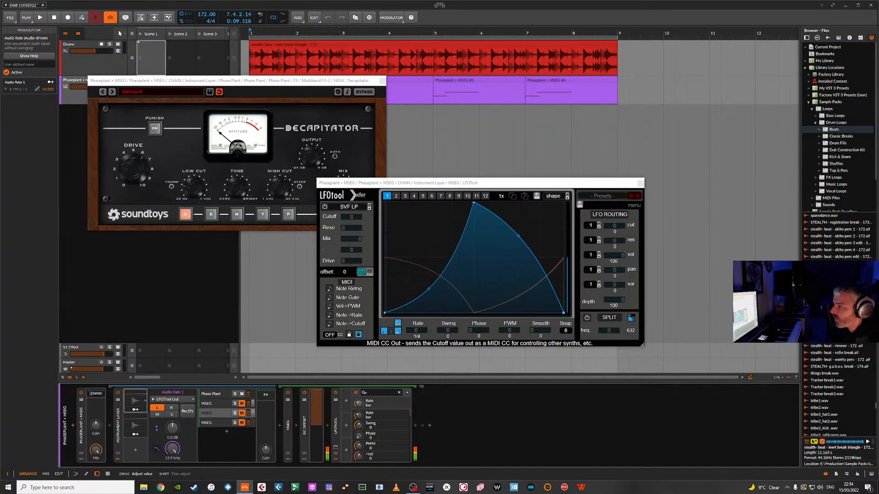
pyautogui.press('space')
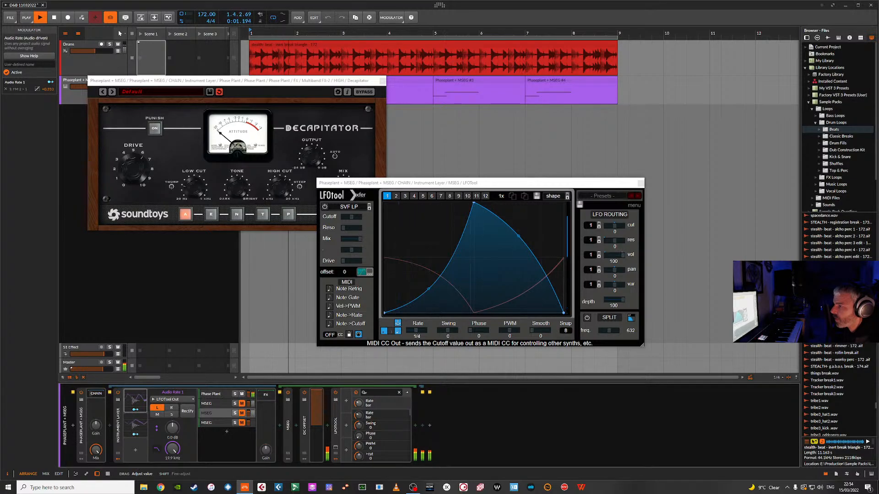
pyautogui.click(137, 419)
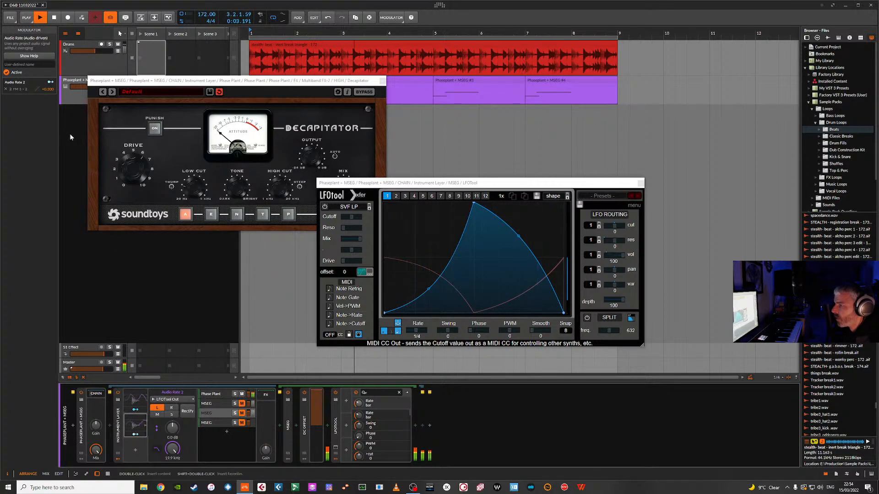
pyautogui.moveTo(48, 89); pyautogui.dragTo(48, 77)
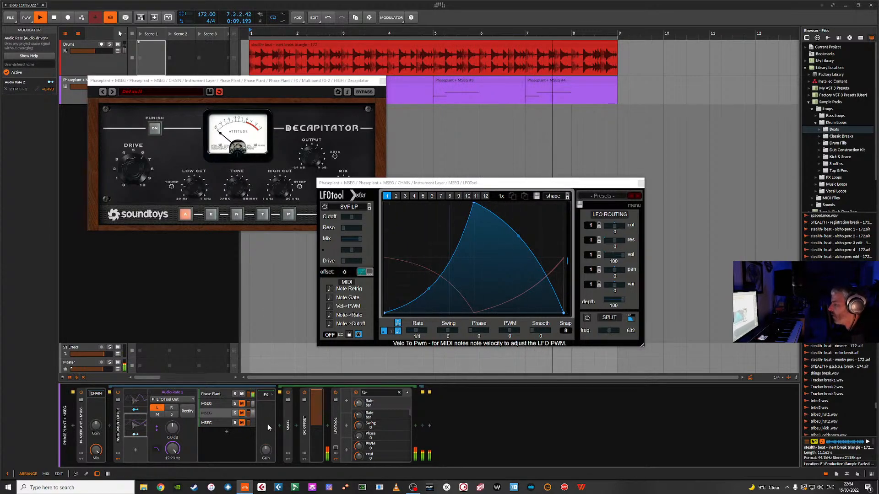
pyautogui.moveTo(48, 89); pyautogui.dragTo(48, 103)
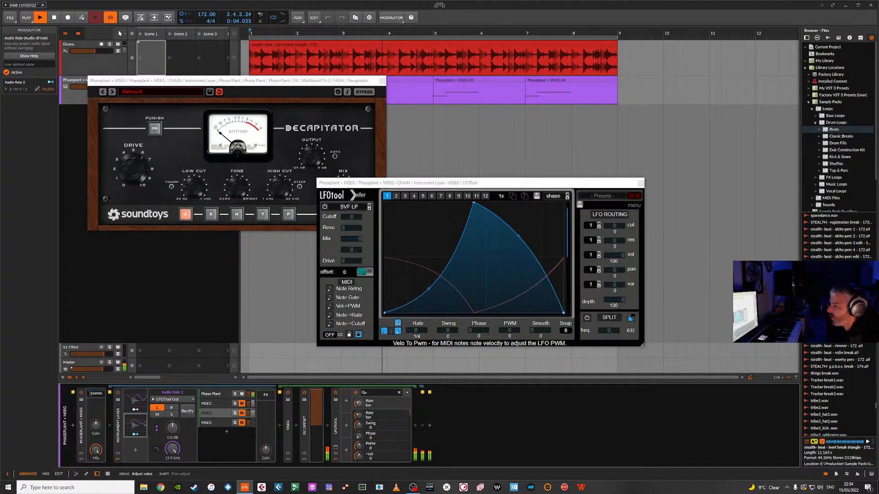
pyautogui.press('space')
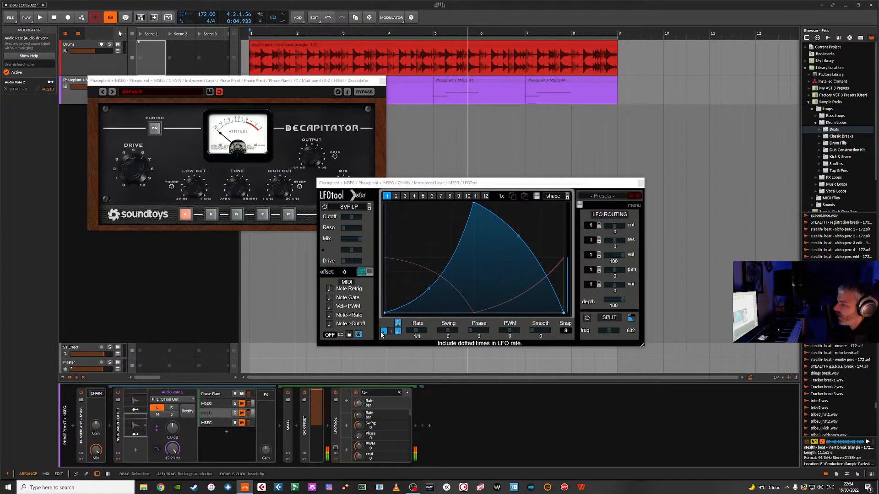
# Step: Show the first MSEG layer's devices, expose the LFOTool curve's Point Y1, and modulate it with Audio Rate 2
pyautogui.click(213, 424)
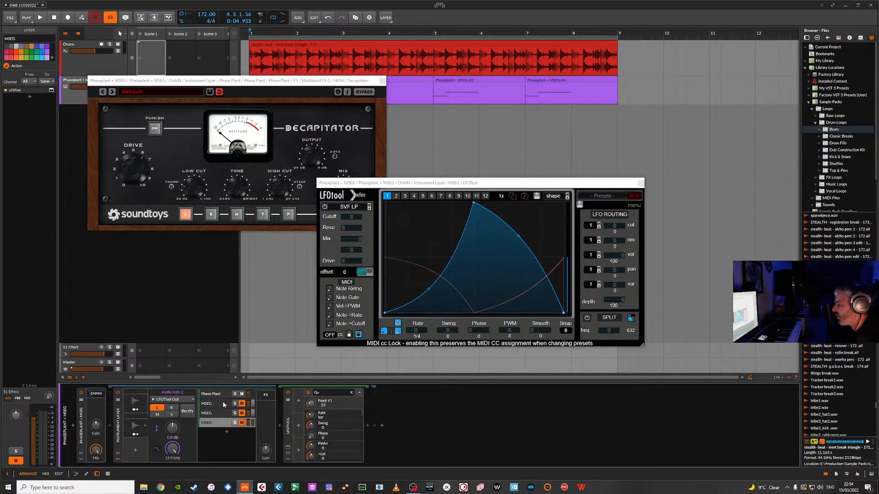
pyautogui.click(215, 415)
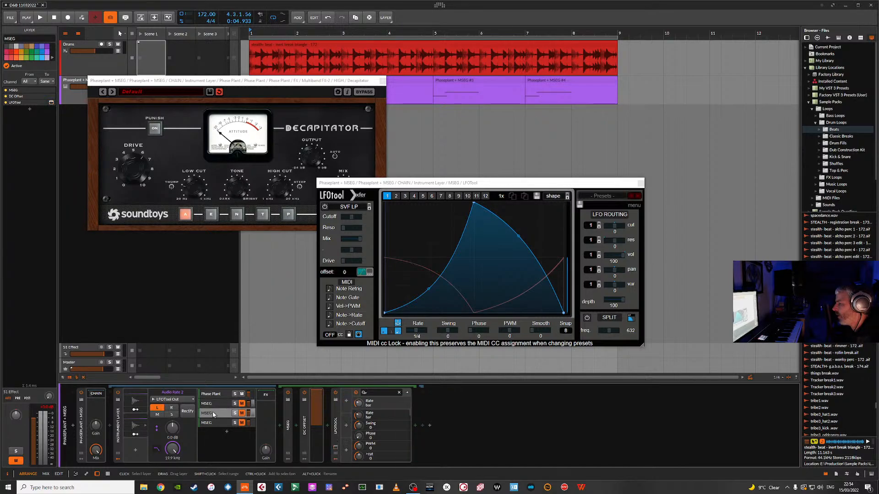
pyautogui.click(212, 423)
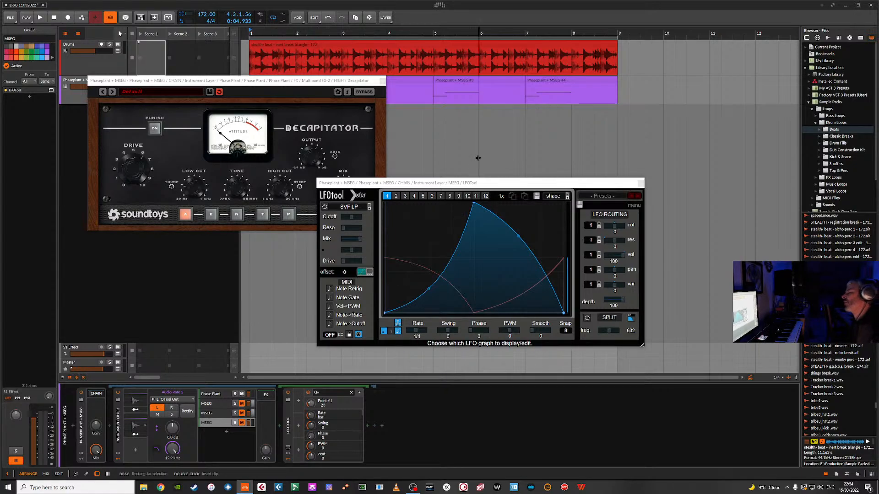
pyautogui.click(213, 404)
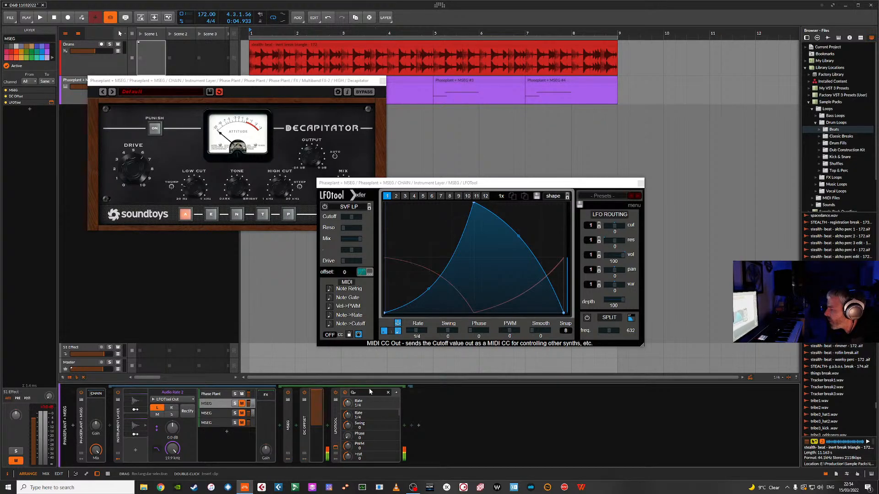
pyautogui.click(476, 202)
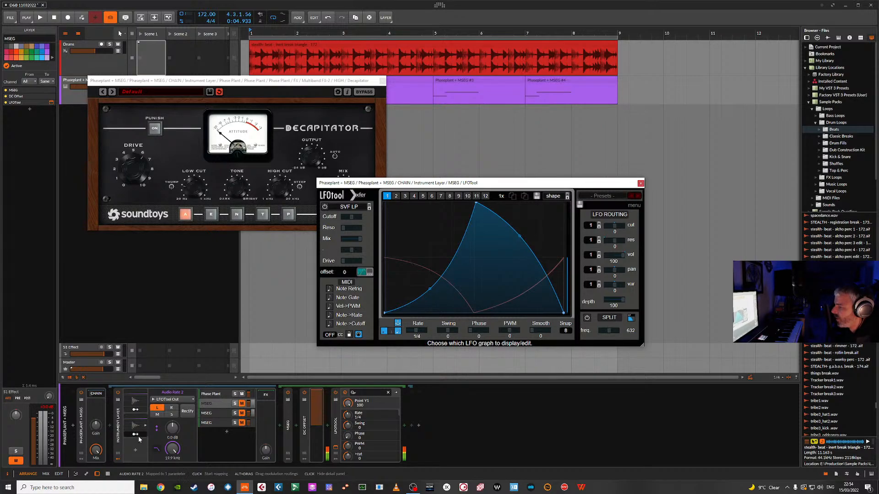
pyautogui.moveTo(350, 405); pyautogui.dragTo(351, 412)
pyautogui.press('space')
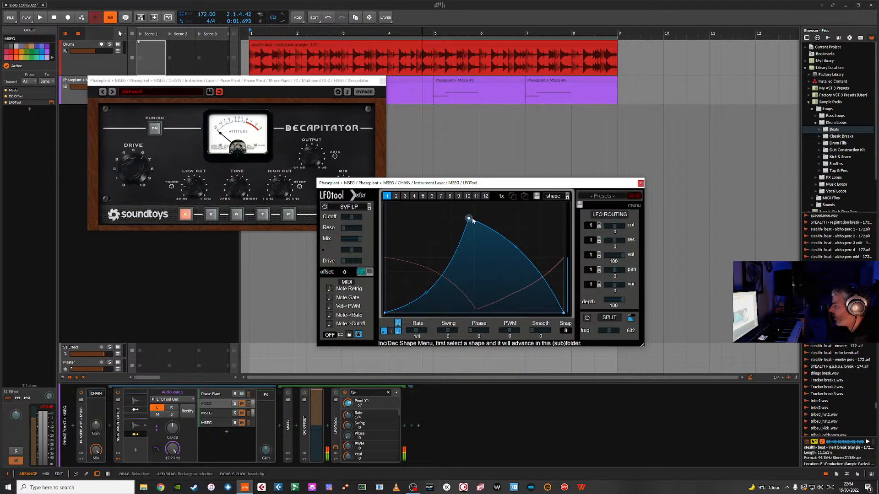
# Step: Try different positions for the LFOTool curve's peak while auditioning, and set Point Y1 to 100
pyautogui.moveTo(469, 219)
pyautogui.mouseDown()
pyautogui.moveTo(490, 215)
pyautogui.moveTo(423, 220)
pyautogui.moveTo(478, 227)
pyautogui.moveTo(462, 224)
pyautogui.moveTo(481, 219)
pyautogui.moveTo(465, 220)
pyautogui.moveTo(476, 230)
pyautogui.mouseUp()
pyautogui.press('space')
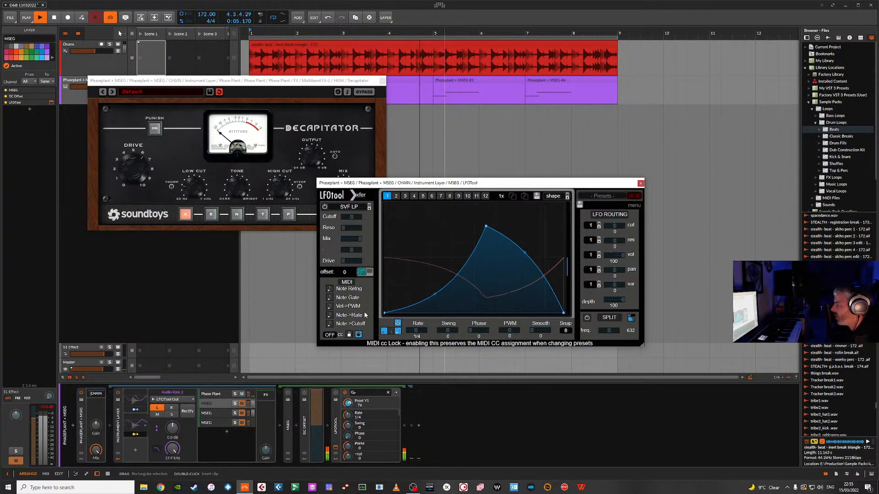
pyautogui.press('space')
pyautogui.moveTo(486, 239); pyautogui.dragTo(480, 202)
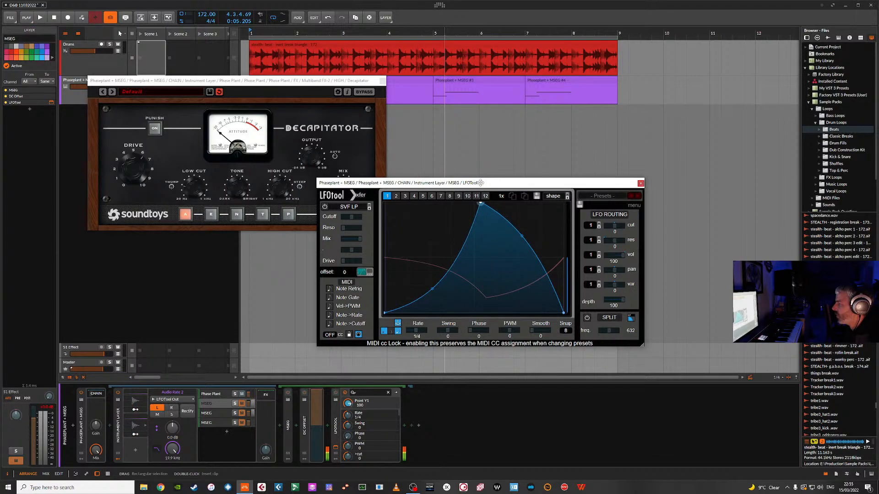
pyautogui.press('space')
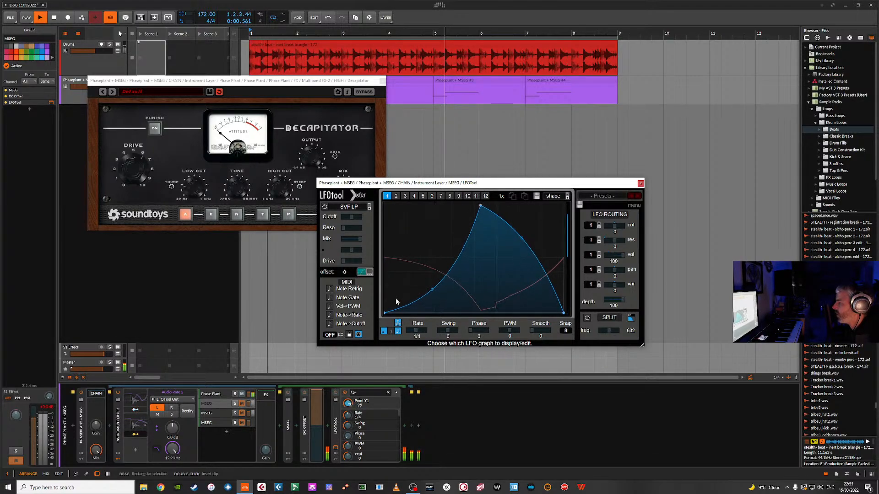
pyautogui.press('space')
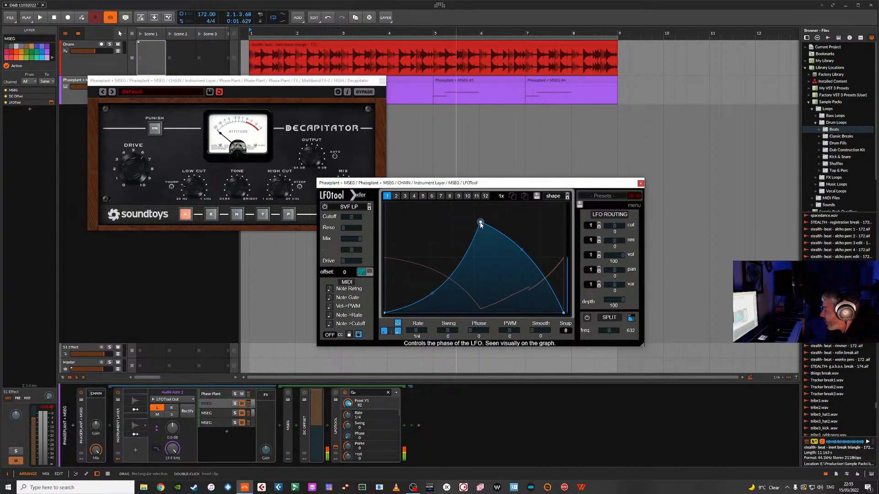
pyautogui.moveTo(480, 224); pyautogui.dragTo(496, 239)
pyautogui.press('space')
pyautogui.press('space')
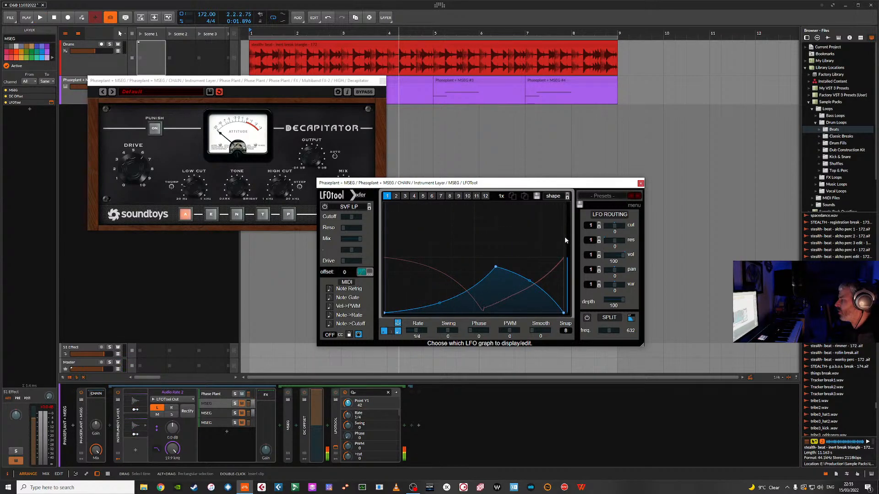
pyautogui.moveTo(495, 247); pyautogui.dragTo(492, 186)
pyautogui.press('space')
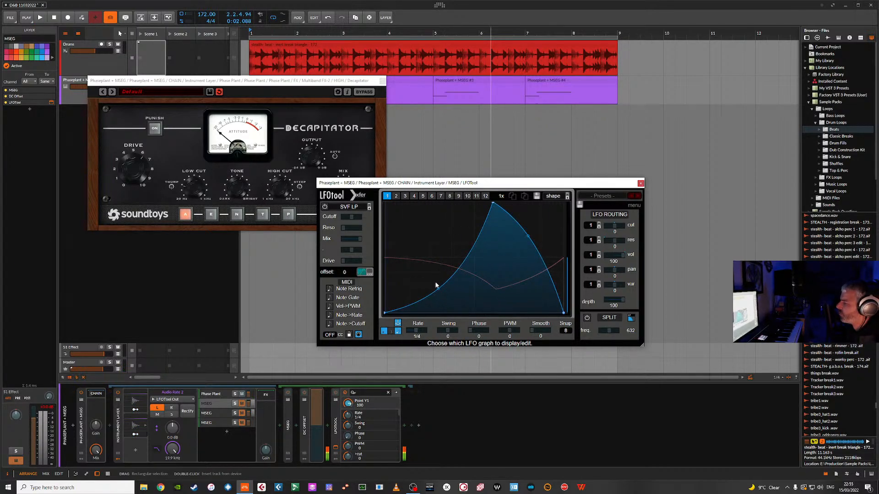
# Step: Bend the curve's rising segment, modulate Curve 1 with Audio Rate 1, and audition the result
pyautogui.moveTo(437, 287); pyautogui.dragTo(435, 305)
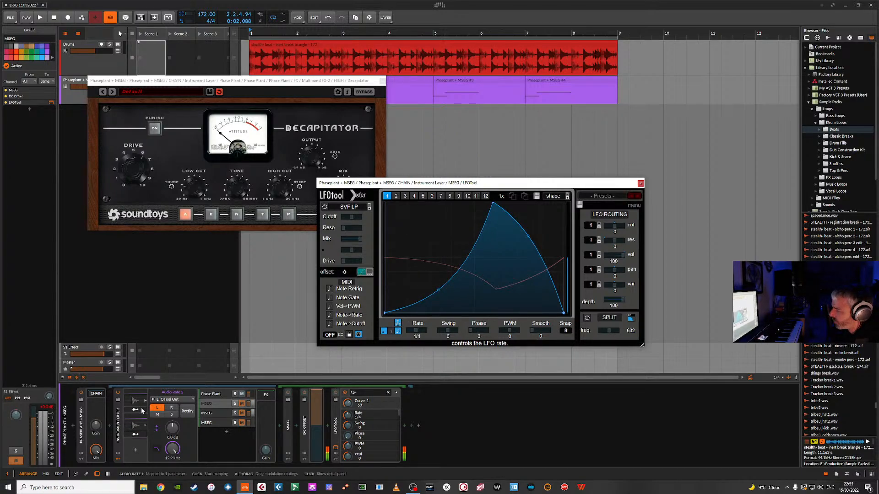
pyautogui.moveTo(348, 403); pyautogui.dragTo(350, 410)
pyautogui.press('space')
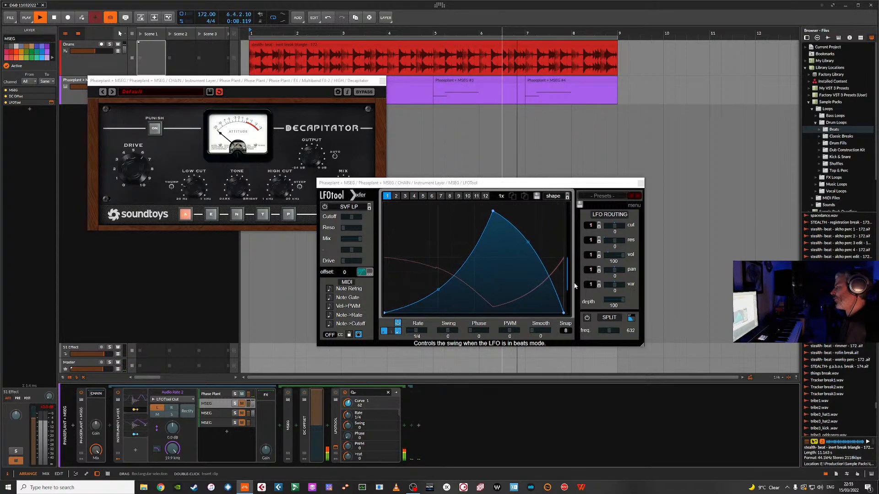
pyautogui.press('space')
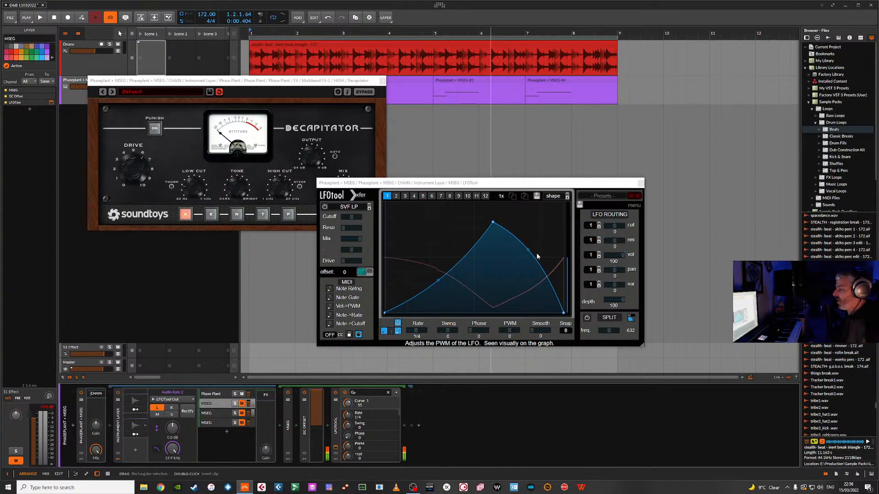
pyautogui.press('space')
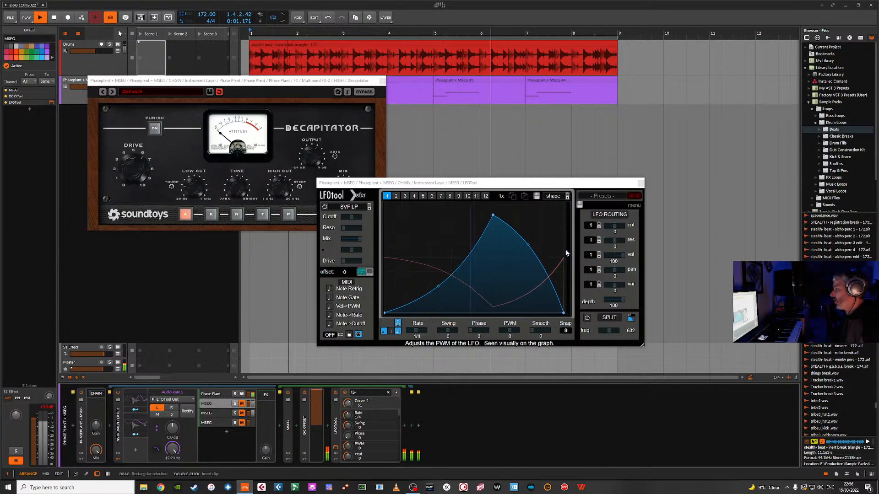
pyautogui.press('space')
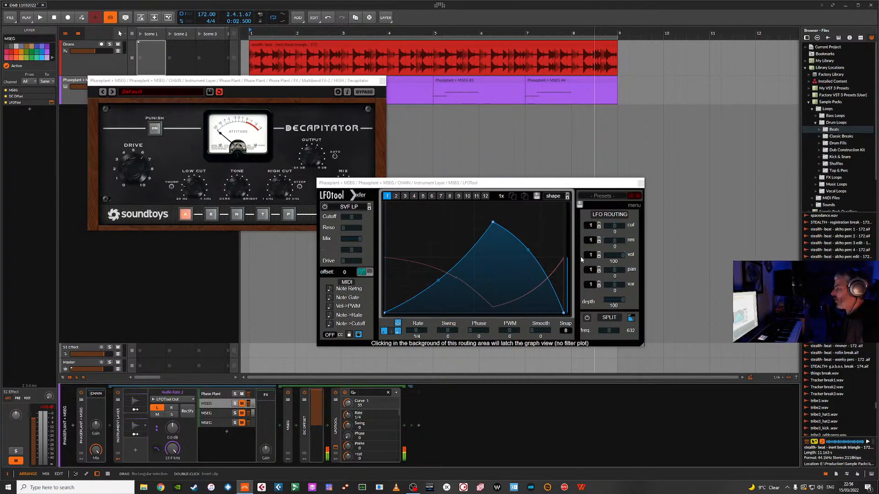
pyautogui.press('space')
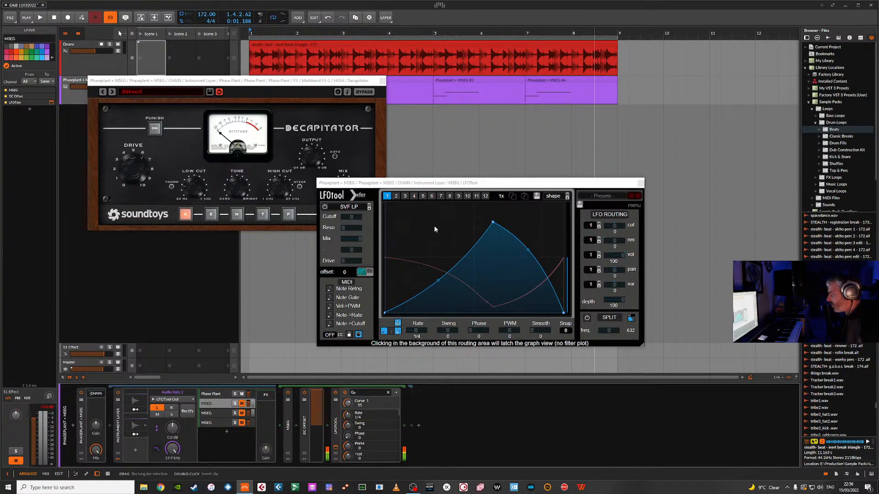
# Step: Move the LFOTool curve's peak earlier and lower, and audition the new shape
pyautogui.moveTo(492, 222); pyautogui.dragTo(459, 234)
pyautogui.press('space')
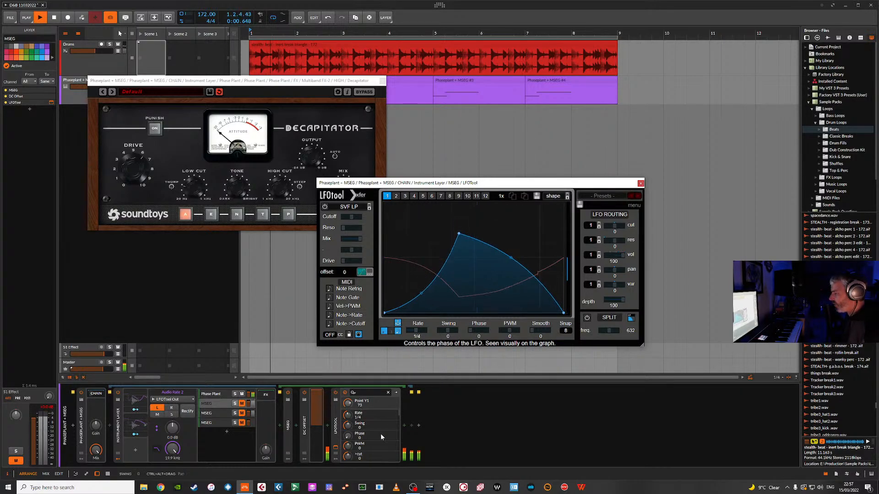
pyautogui.press('space')
# Step: Modulate the LFOTool's PWM with Audio Rate 1 and audition different modulation amounts
pyautogui.moveTo(347, 446); pyautogui.dragTo(348, 433)
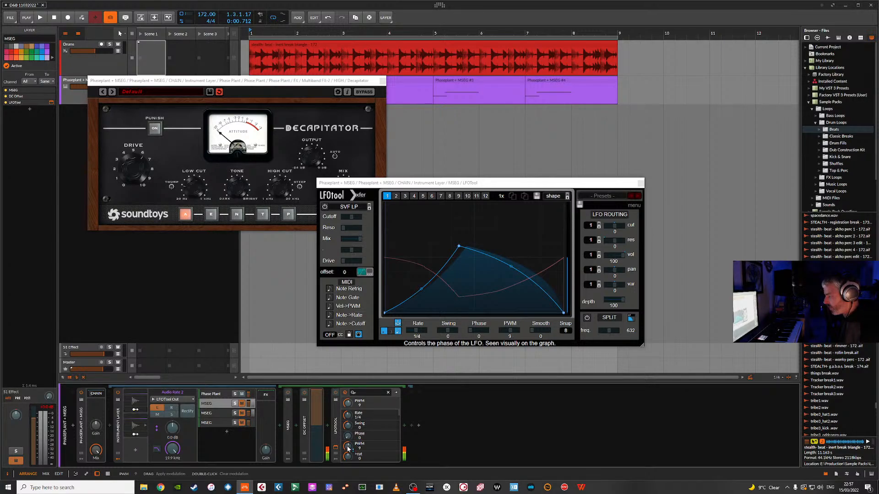
pyautogui.moveTo(348, 448); pyautogui.dragTo(348, 443)
pyautogui.press('space')
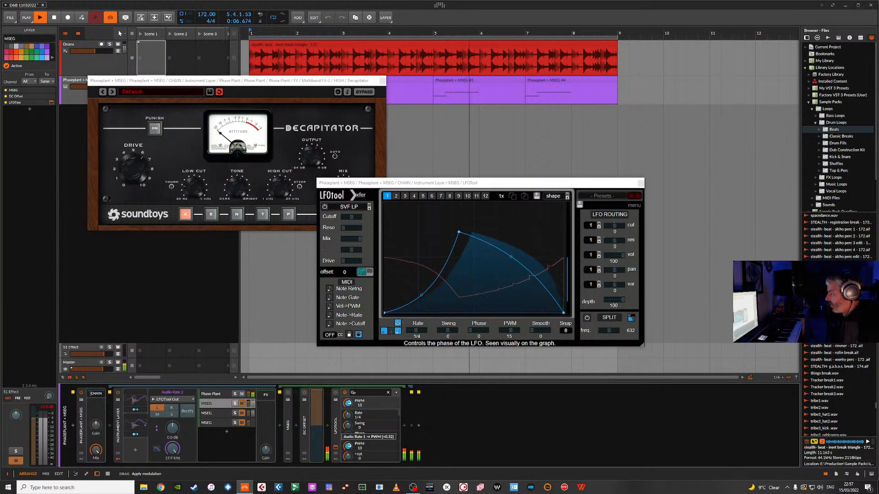
pyautogui.press('space')
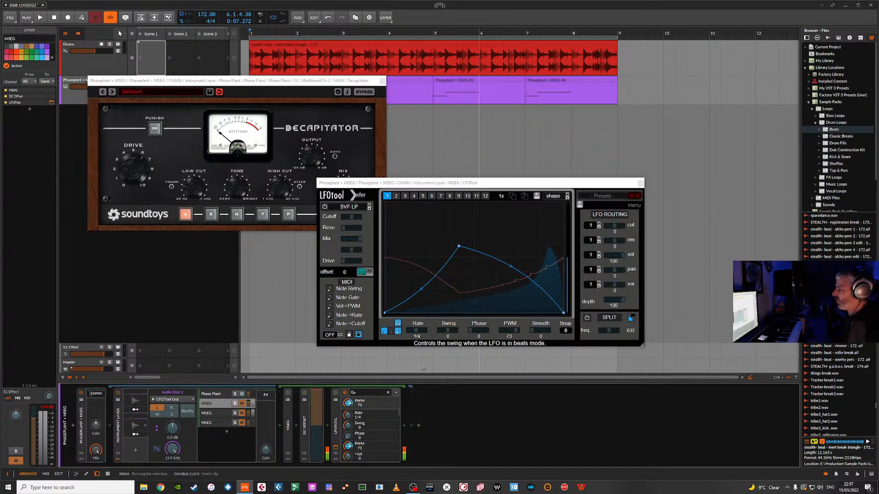
pyautogui.press('space')
# Step: Reduce the Audio Rate 1 modulation of PWM to 0.090, audition it, and show the Instrument Layer's modulation mappings
pyautogui.moveTo(348, 447); pyautogui.dragTo(348, 474)
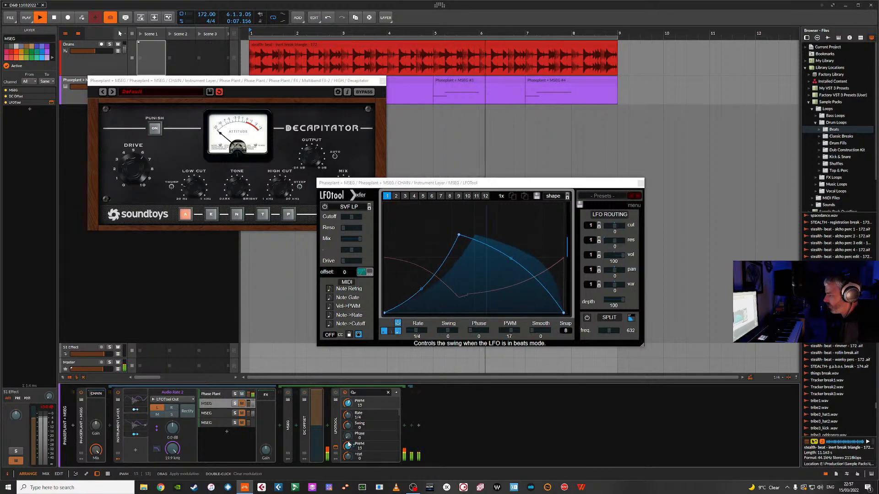
pyautogui.moveTo(351, 404); pyautogui.dragTo(349, 406)
pyautogui.press('space')
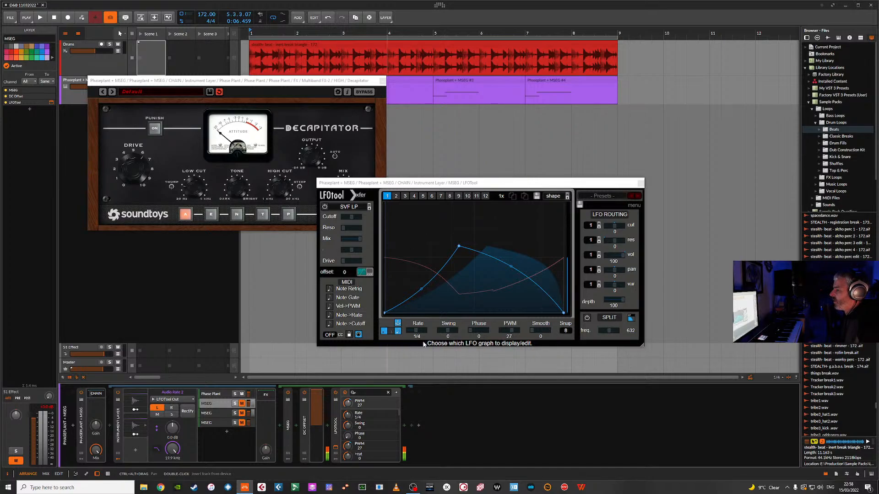
pyautogui.click(119, 428)
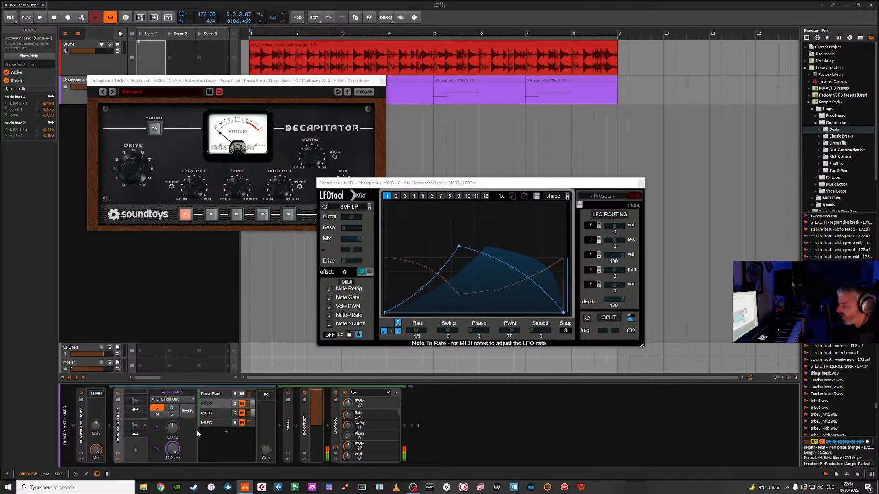
# Step: Delete all devices from the Phase Plant layer and rename the emptied layer Synth
pyautogui.click(216, 393)
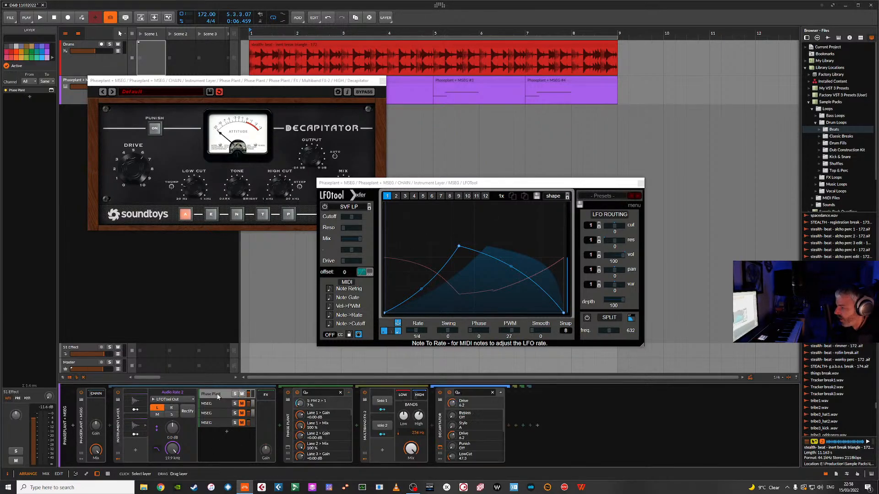
pyautogui.click(290, 428)
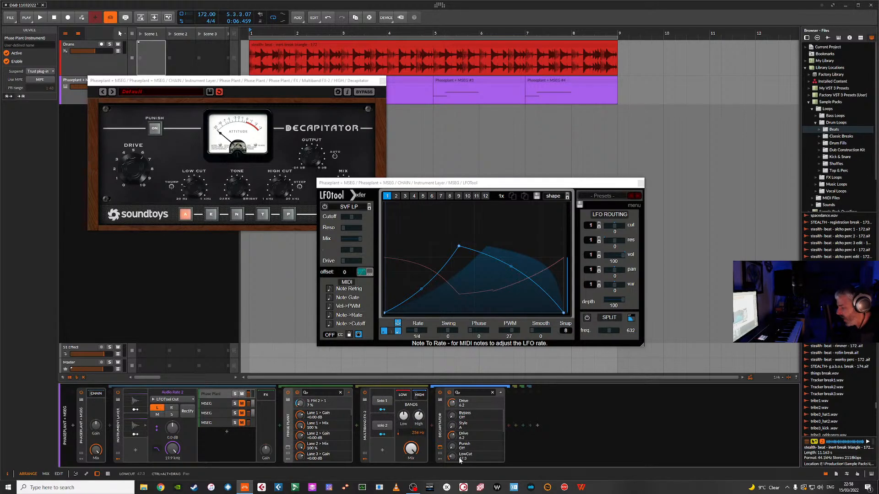
pyautogui.press('Delete')
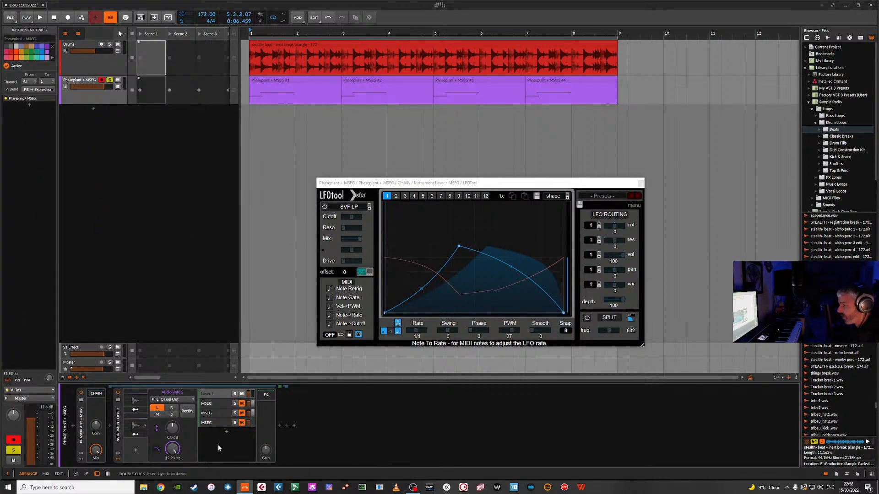
pyautogui.click(215, 394)
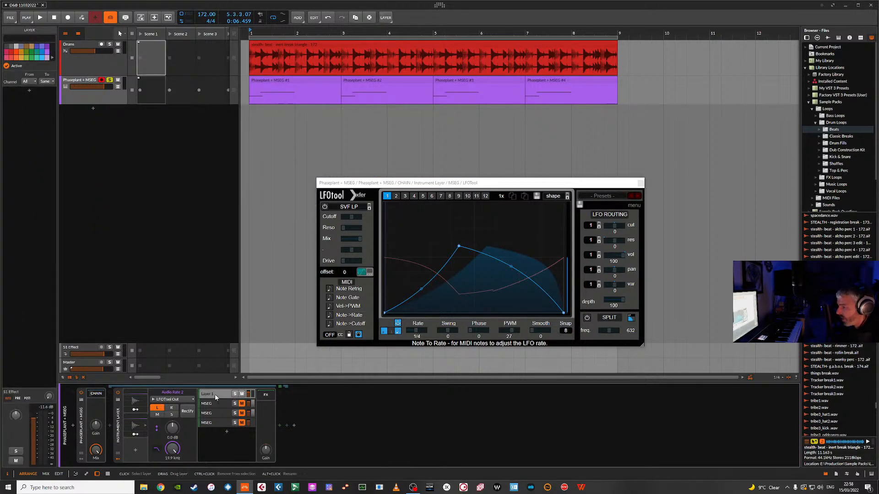
pyautogui.click(27, 36)
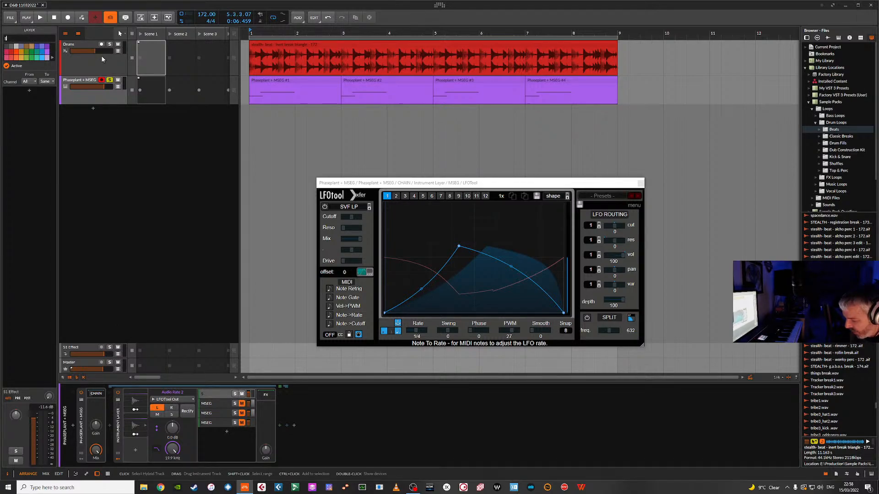
pyautogui.write('Synth')
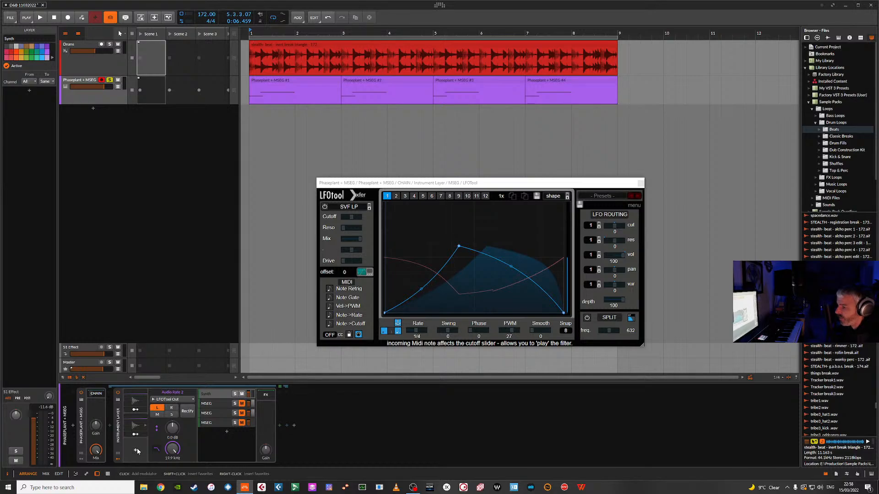
# Step: Add a third Audio Rate modulator to the Instrument Layer and source it from the last MSEG layer's LFOTool Out
pyautogui.click(215, 425)
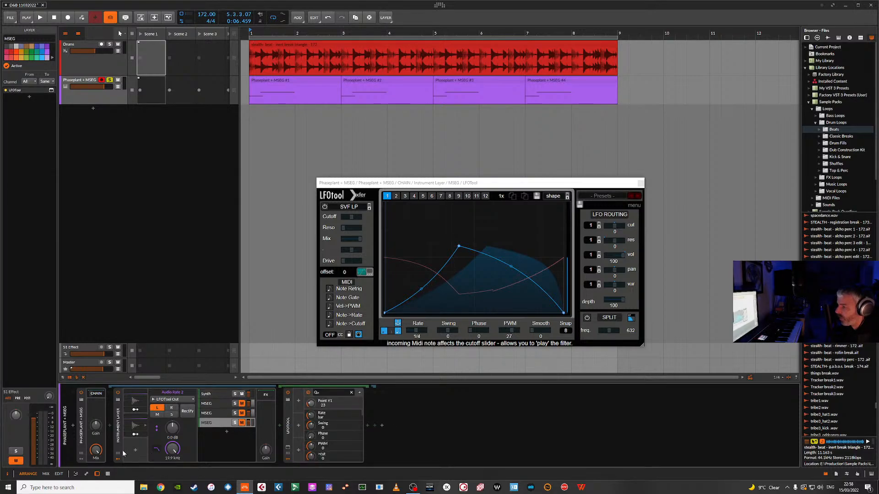
pyautogui.click(139, 451)
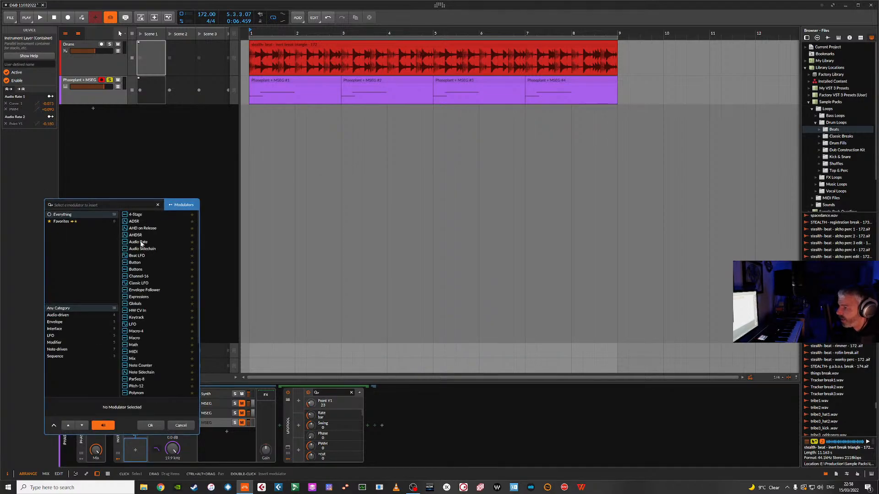
pyautogui.click(140, 242)
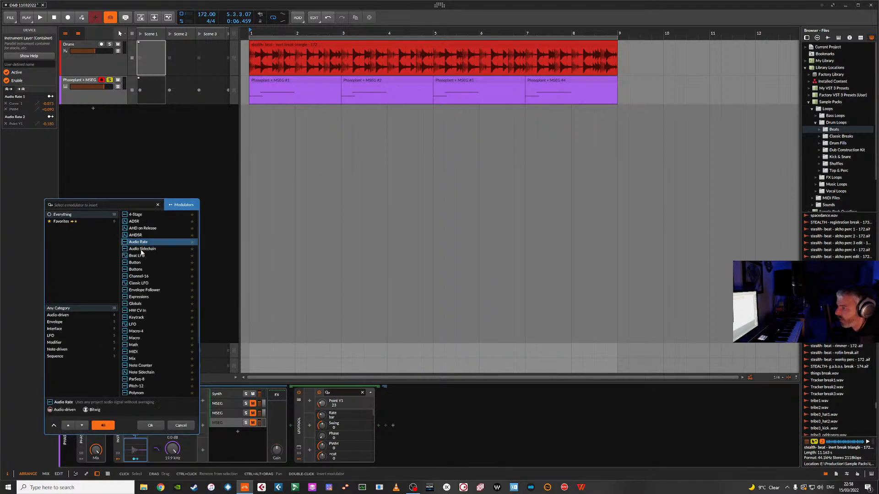
pyautogui.click(158, 430)
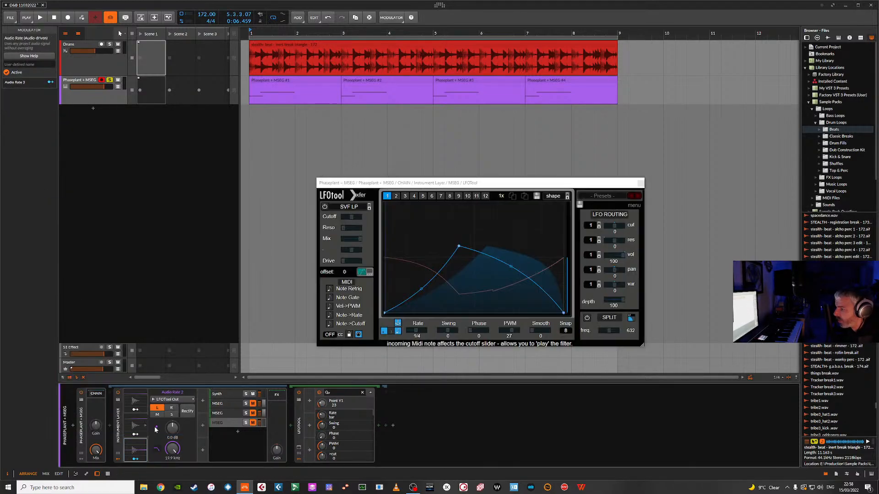
pyautogui.click(193, 400)
pyautogui.moveTo(192, 432)
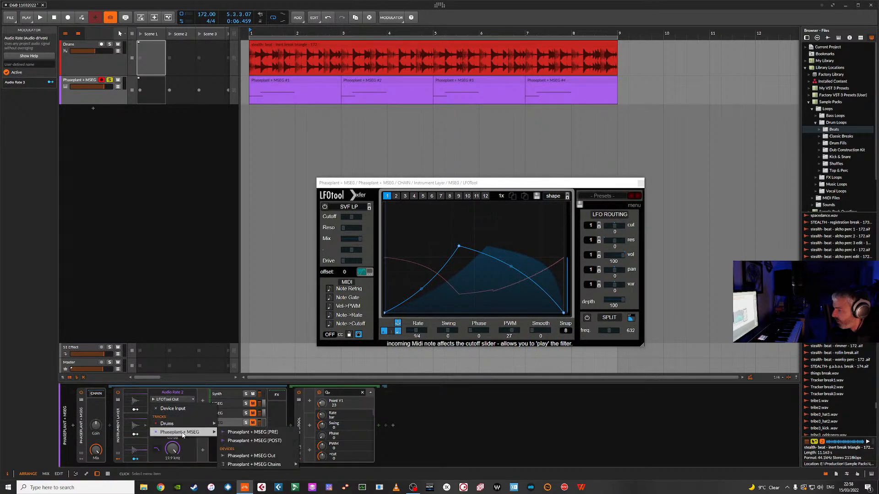
pyautogui.moveTo(256, 467)
pyautogui.moveTo(306, 465)
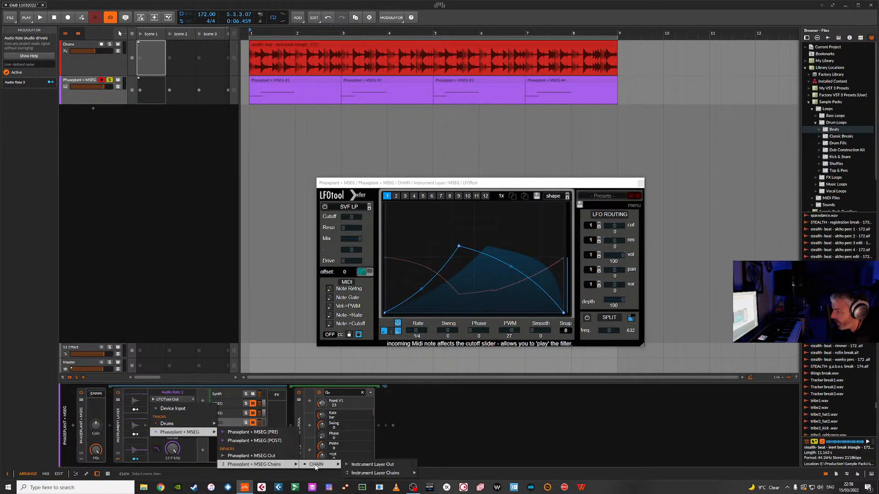
pyautogui.moveTo(385, 473)
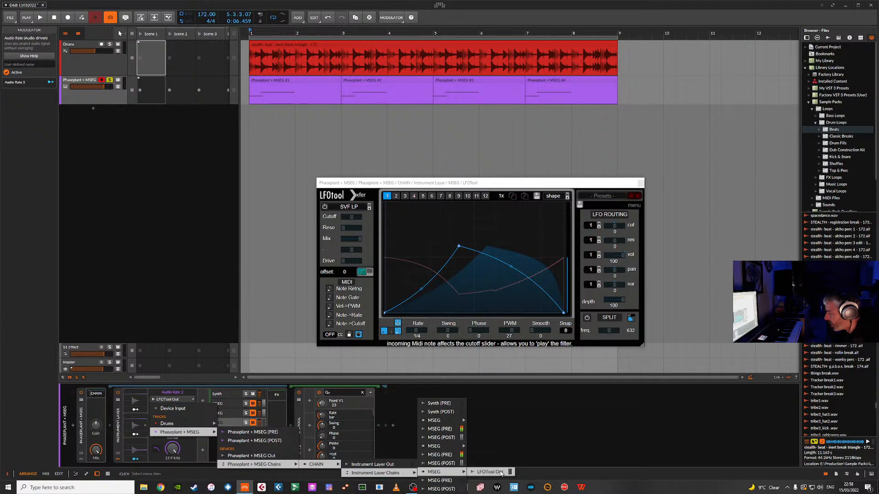
pyautogui.click(497, 473)
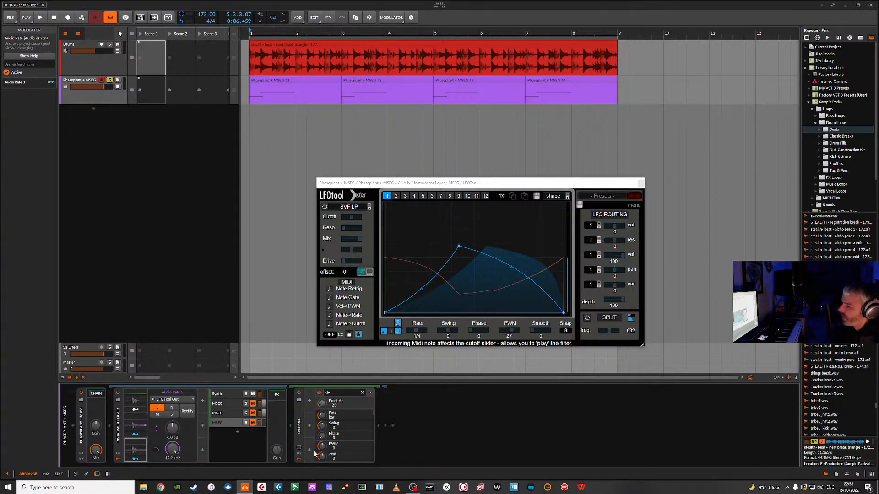
# Step: Insert a DC Offset device before the LFOTool in the last MSEG layer
pyautogui.click(291, 425)
pyautogui.write('dd')
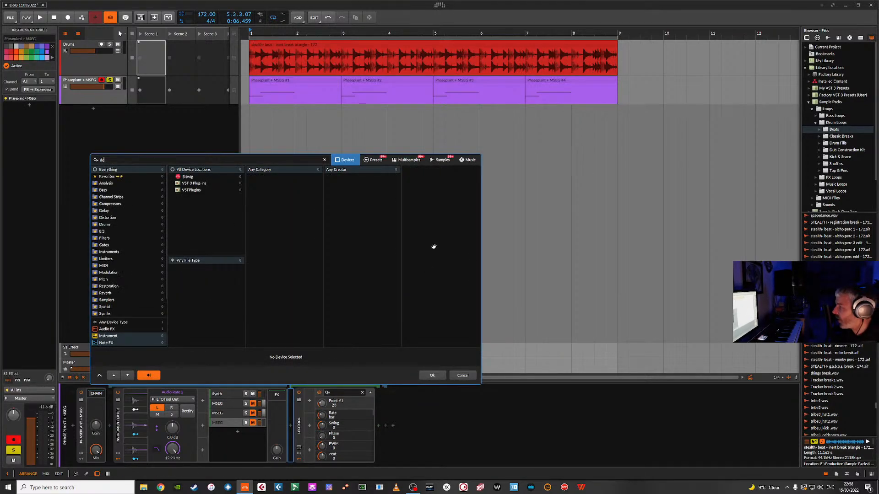
pyautogui.click(113, 322)
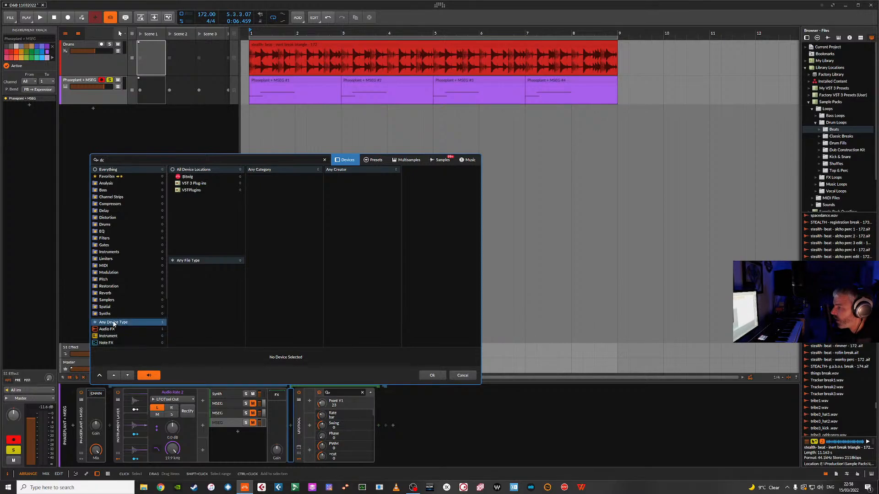
pyautogui.doubleClick(413, 171)
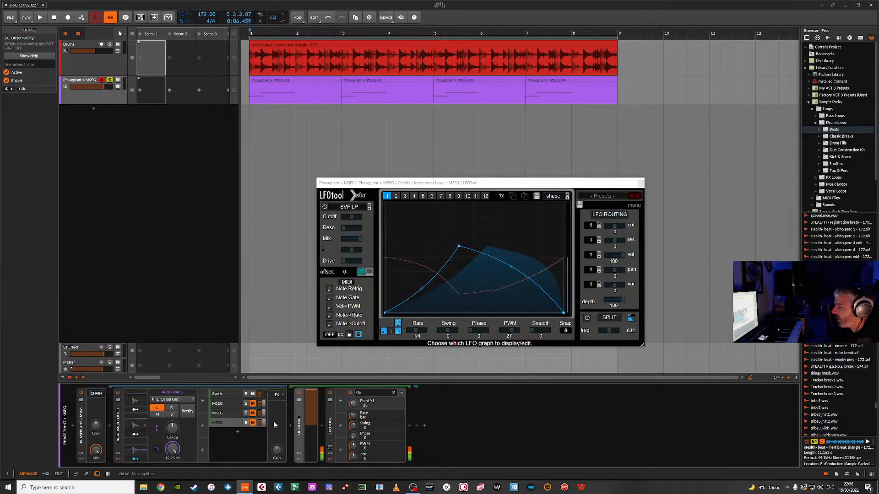
# Step: Insert a Chain in the last MSEG layer and move its DC Offset and LFOTool inside it
pyautogui.click(291, 425)
pyautogui.write('chain')
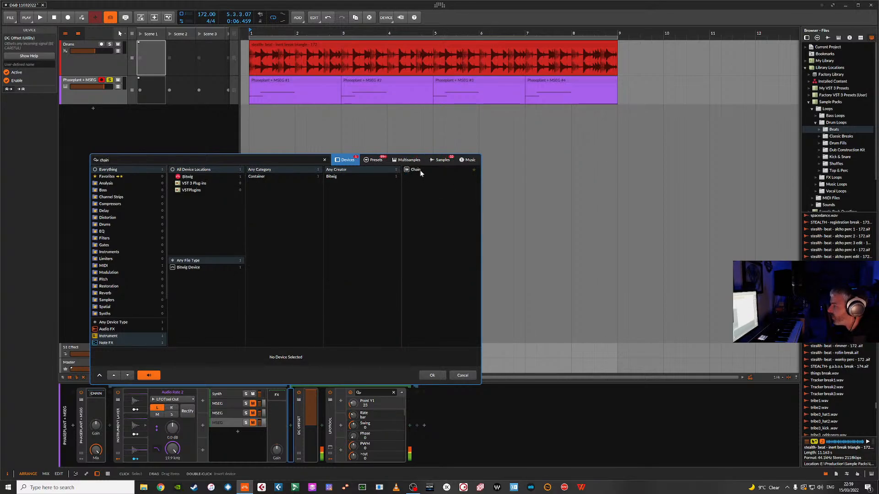
pyautogui.doubleClick(415, 170)
pyautogui.moveTo(335, 430); pyautogui.dragTo(315, 395)
pyautogui.moveTo(336, 429); pyautogui.dragTo(315, 395)
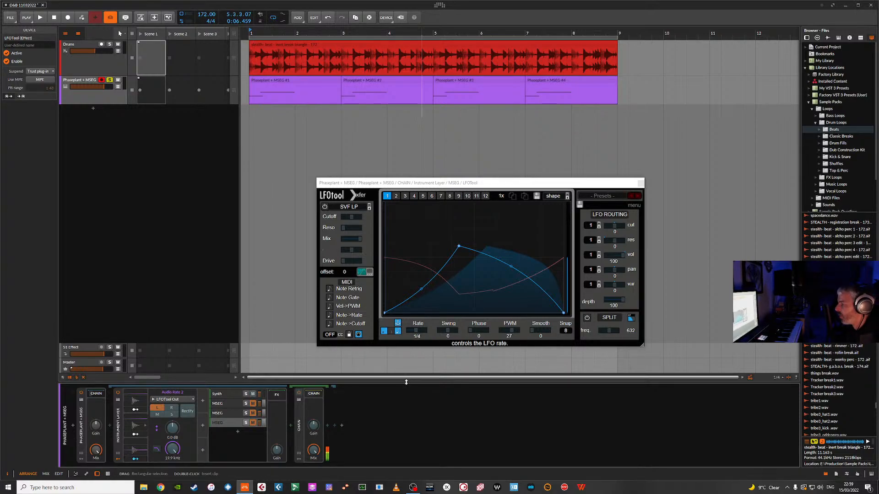
# Step: Save the outer Phaseplant + MSEG chain to the library as a preset named "LFO tool synth rack"
pyautogui.click(221, 393)
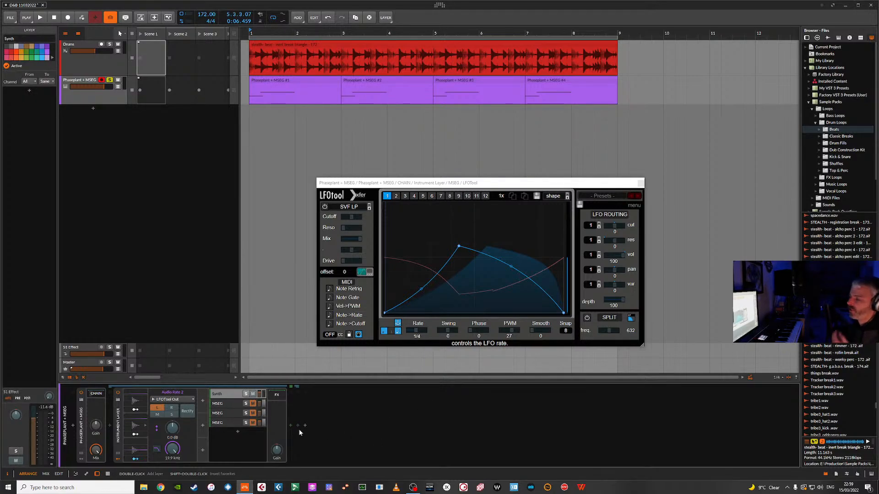
pyautogui.click(118, 423)
pyautogui.click(82, 422)
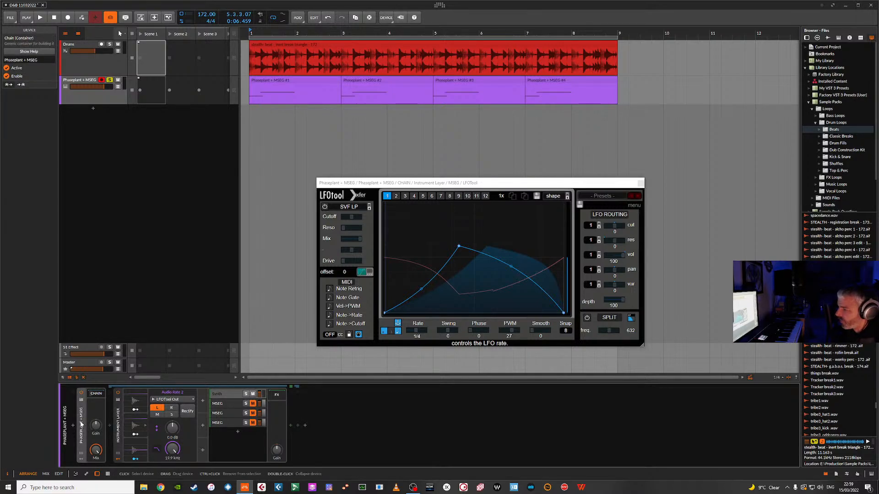
pyautogui.rightClick(83, 422)
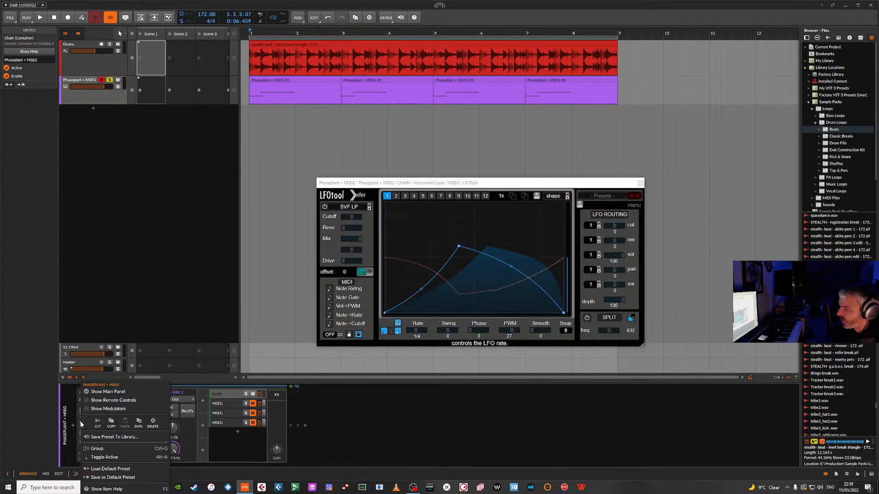
pyautogui.click(114, 437)
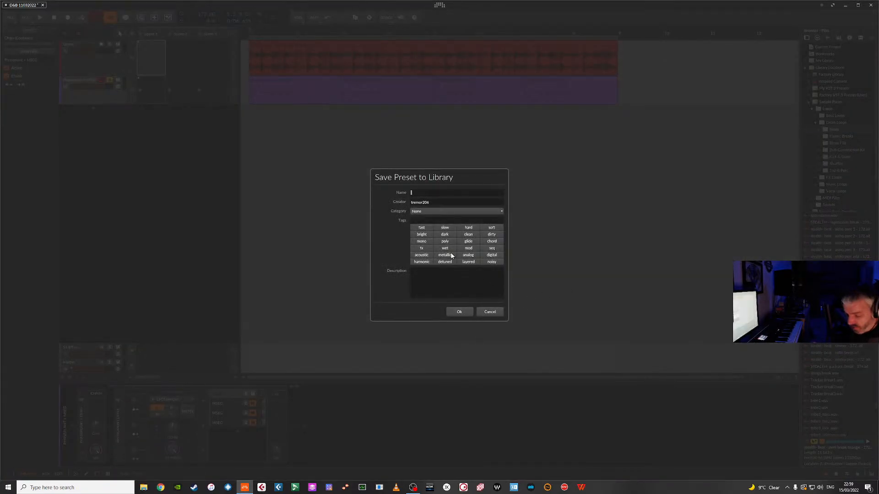
pyautogui.write('L')
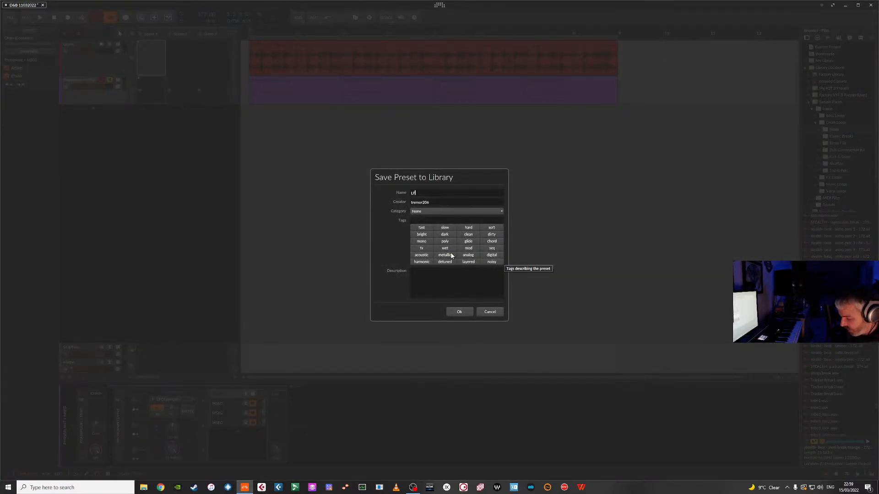
pyautogui.write('FO tool synth rack')
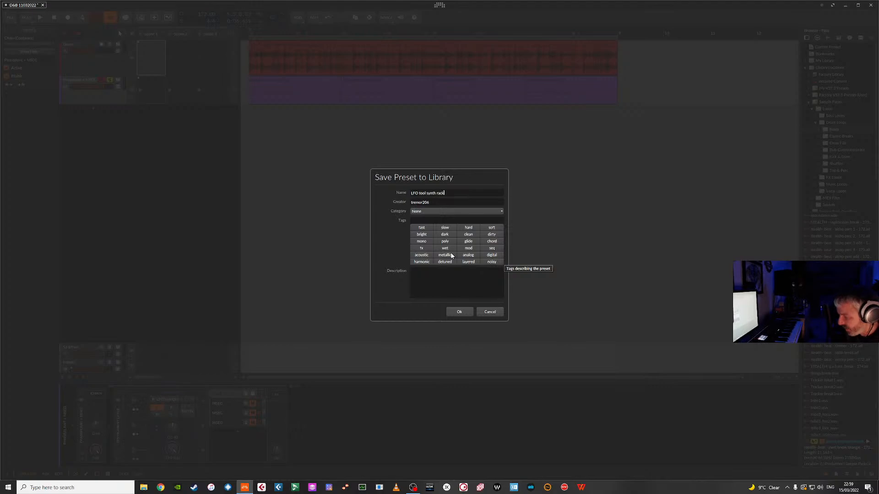
pyautogui.click(459, 312)
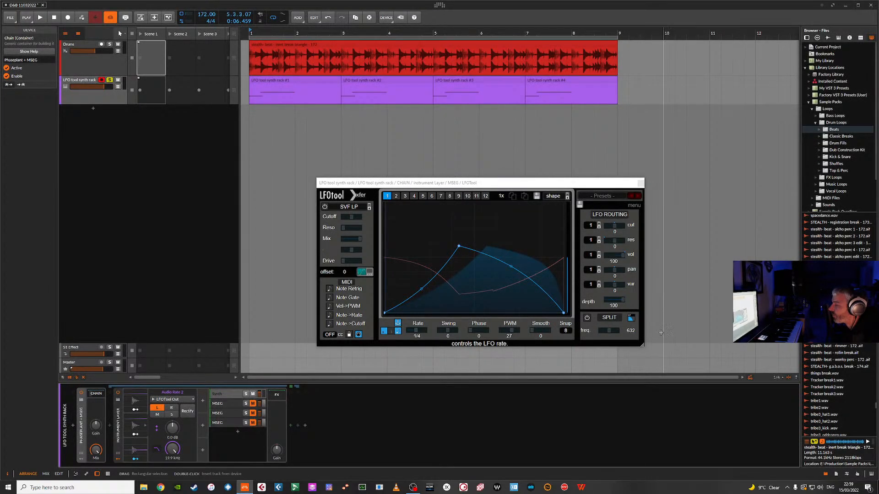
# Step: Delete the Instrument Layer and its outer chain, leaving the instrument track without devices
pyautogui.click(118, 426)
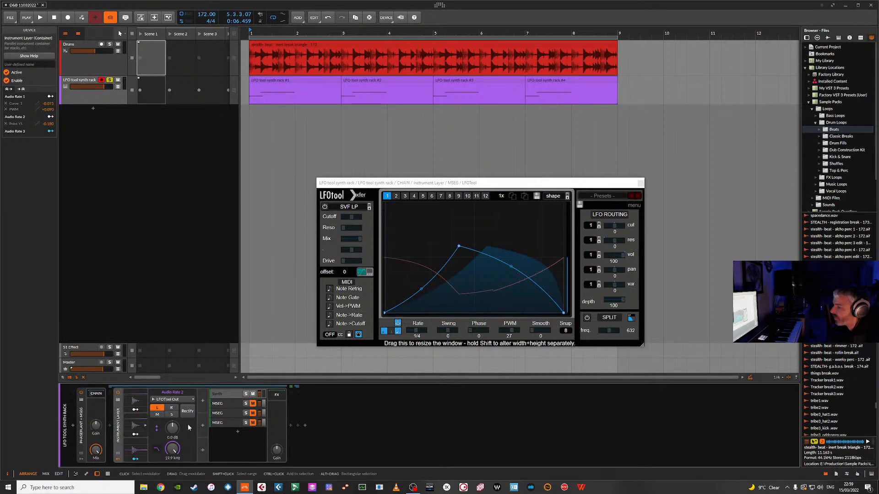
pyautogui.press('Delete')
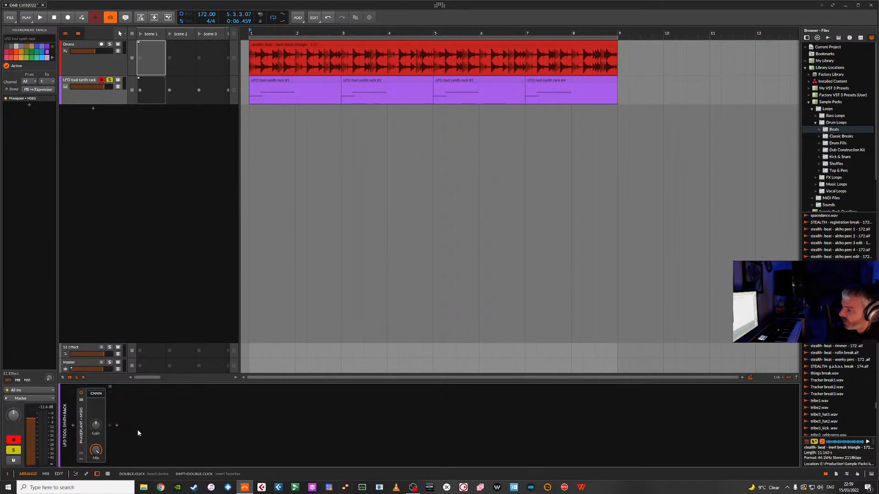
pyautogui.click(81, 430)
pyautogui.press('Delete')
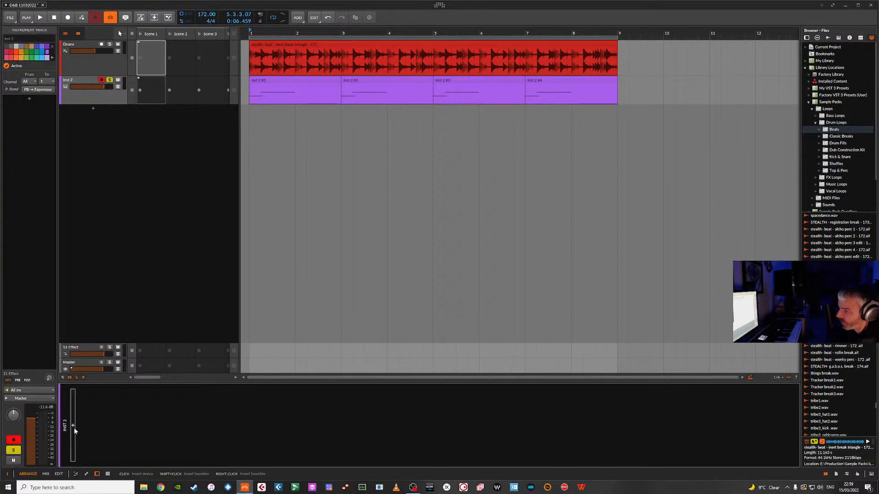
# Step: Load the LFOTool MSEG Container preset onto the empty track and show the MSEG 1 LFOTool's Point Mod controls
pyautogui.doubleClick(73, 426)
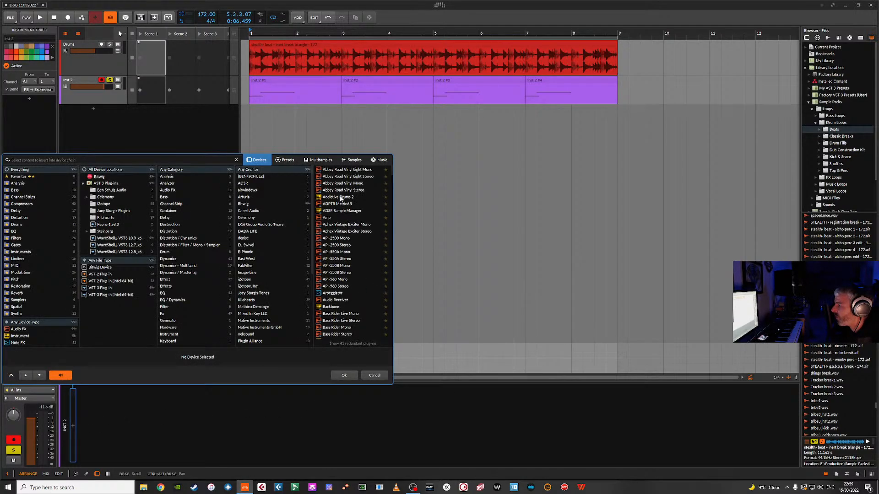
pyautogui.click(286, 160)
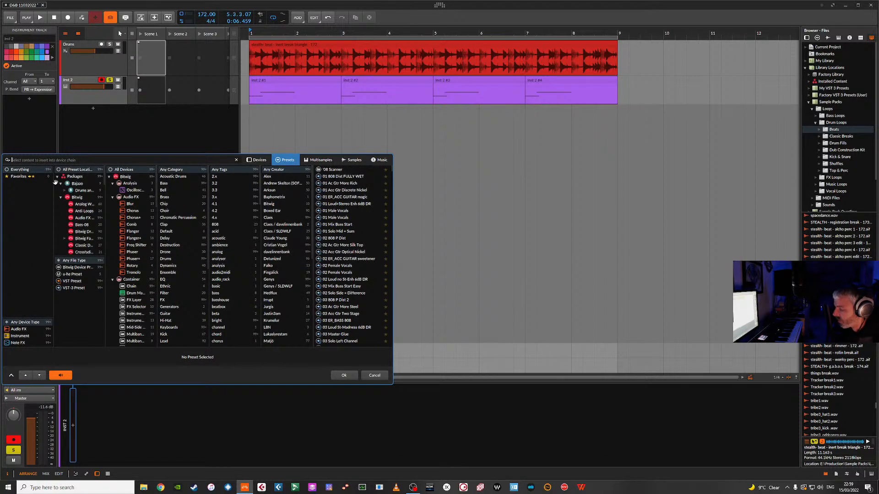
pyautogui.write('lfo')
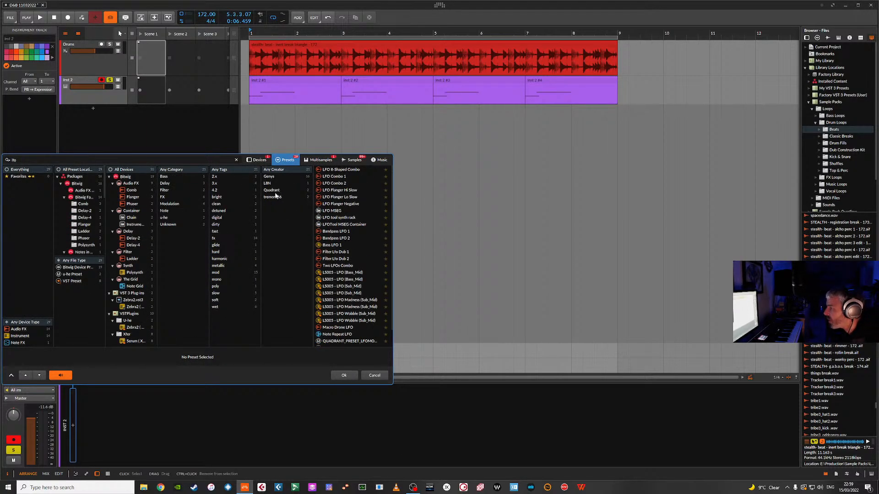
pyautogui.doubleClick(336, 224)
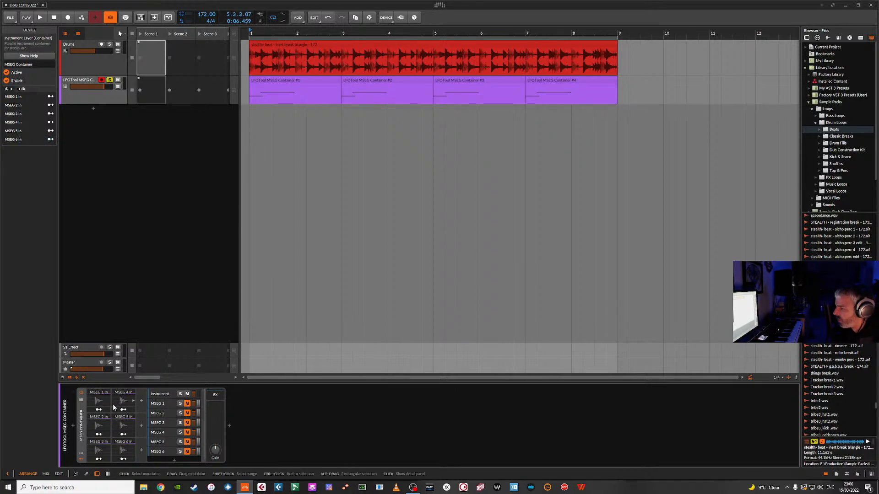
pyautogui.click(160, 404)
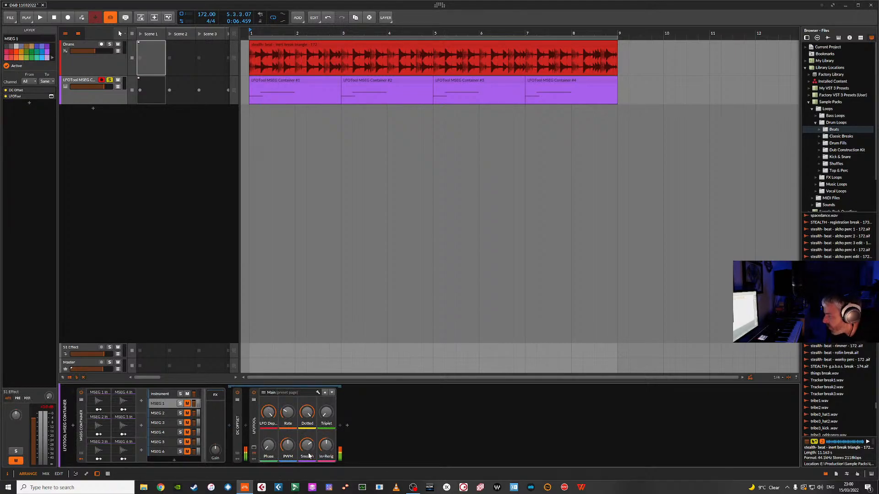
pyautogui.click(332, 393)
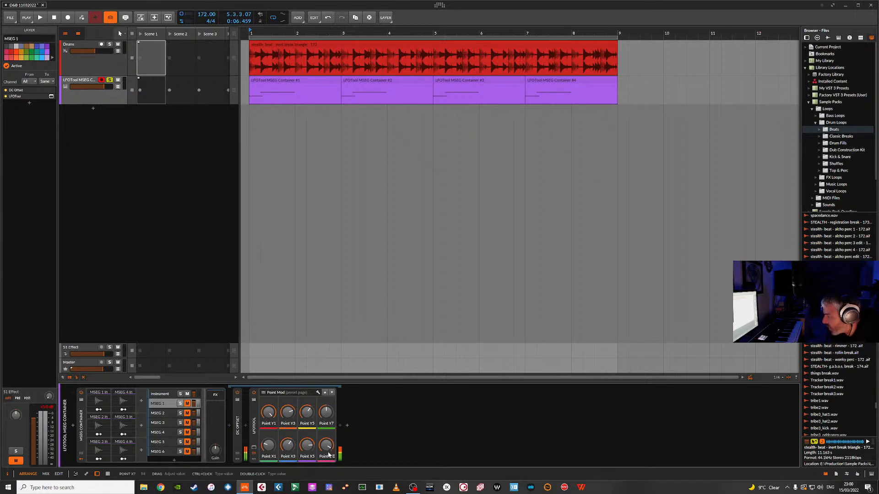
# Step: Look through the Curve Mod, Point Mod and Main remote control pages of the MSEG 1 LFOTool
pyautogui.click(332, 393)
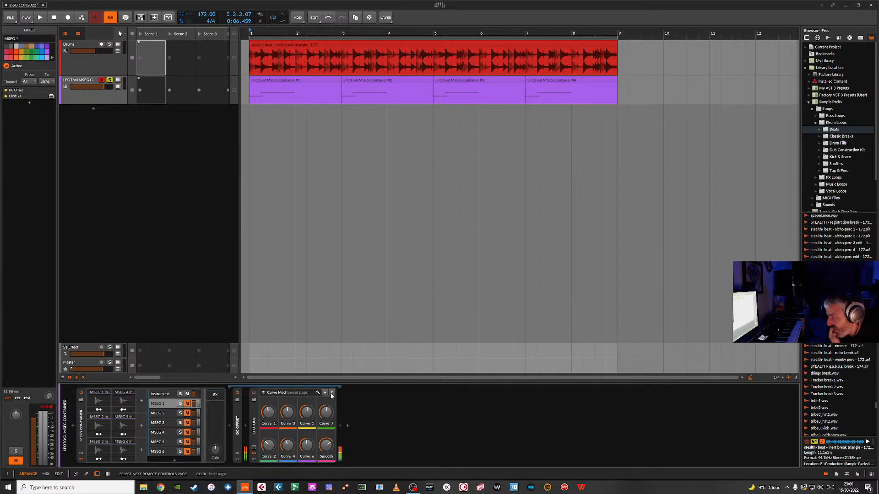
pyautogui.click(325, 393)
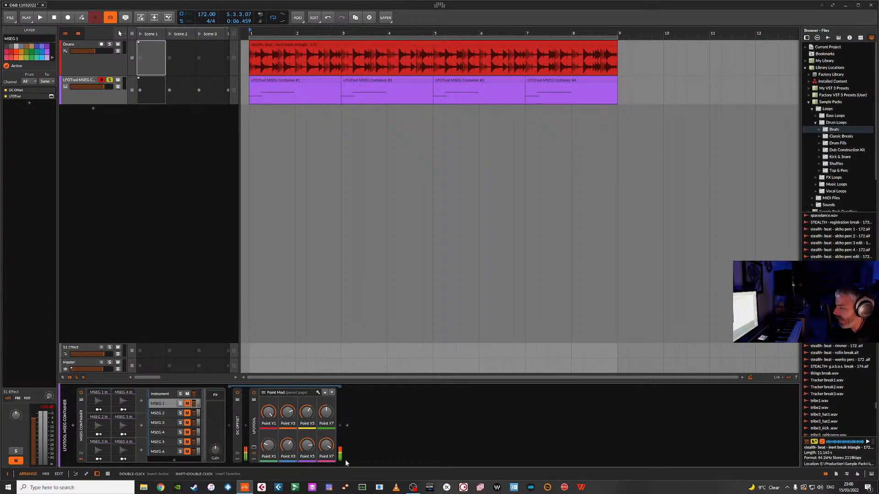
pyautogui.click(332, 394)
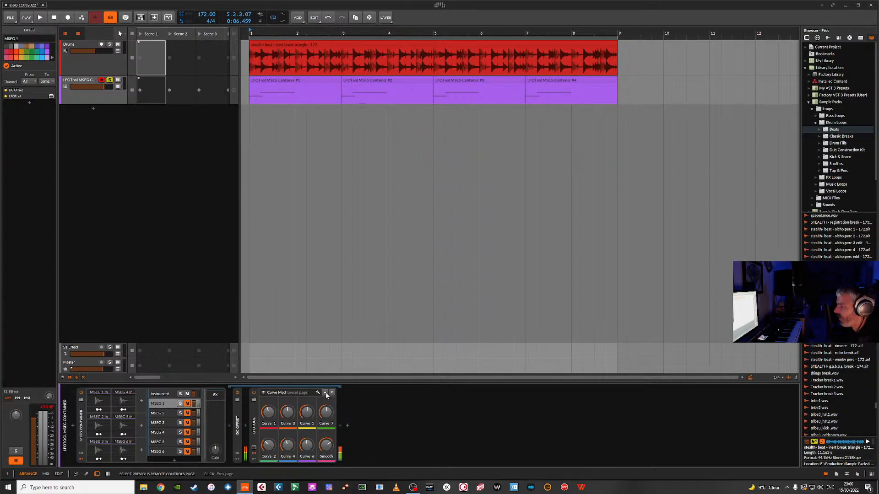
pyautogui.click(326, 394)
pyautogui.click(325, 394)
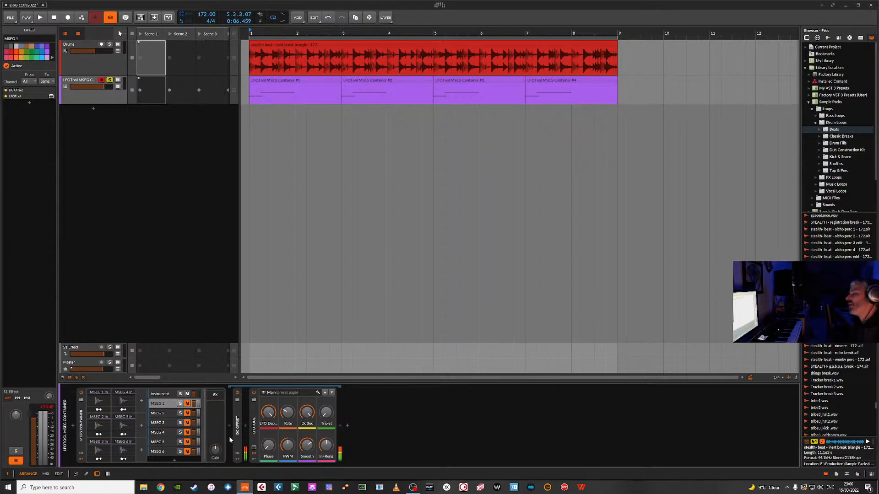
# Step: Lower the MSEG 1 LFOTool's LFO Depth to about 72 and open its plugin window to show the curve
pyautogui.click(253, 462)
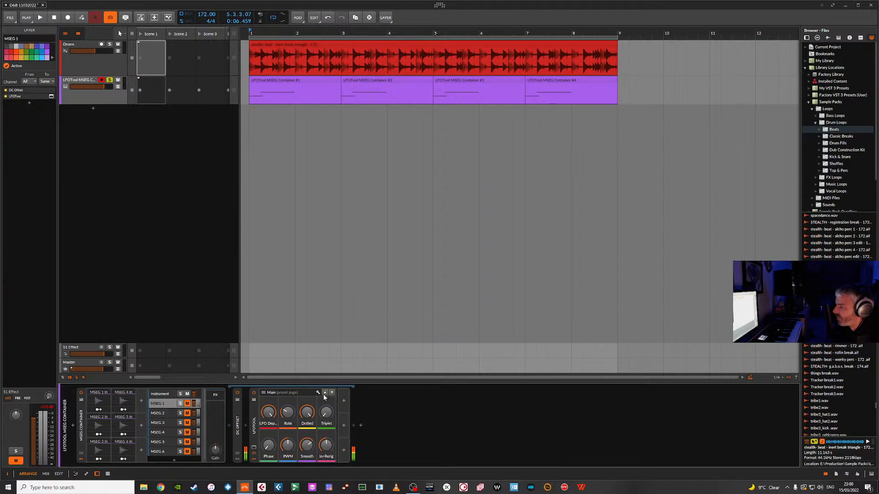
pyautogui.click(257, 457)
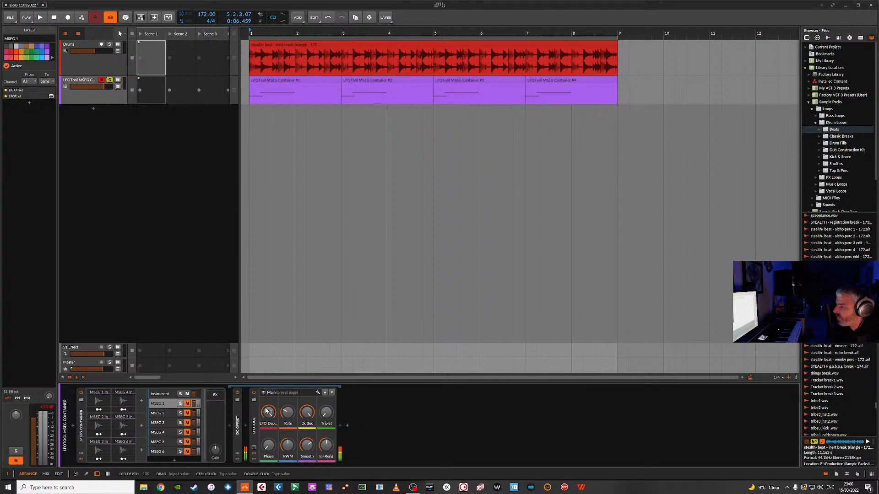
pyautogui.moveTo(268, 414); pyautogui.dragTo(270, 404)
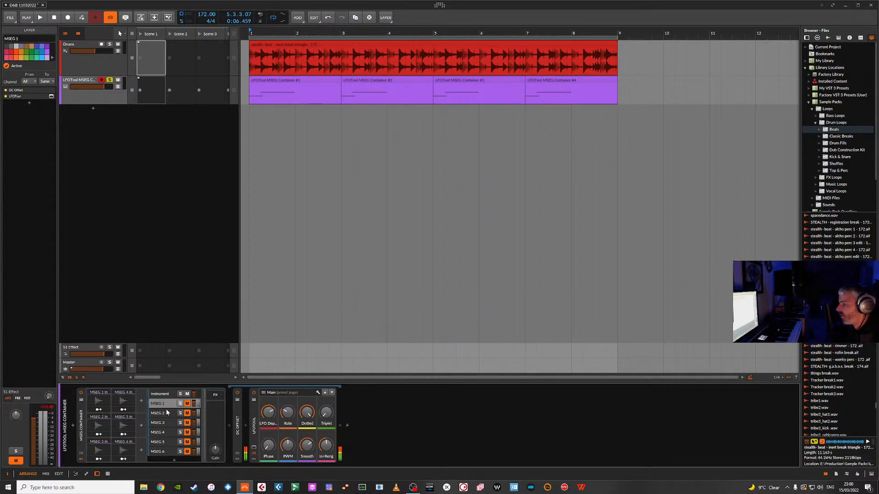
pyautogui.click(254, 448)
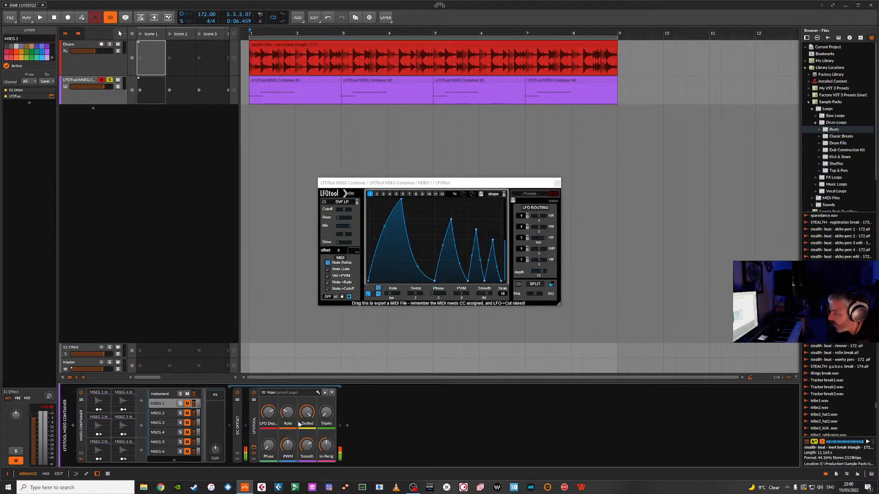
# Step: Modulate LFOTool's Point X1 with the MSEG 1 In modulator and play the arrangement to watch the curve move
pyautogui.click(331, 393)
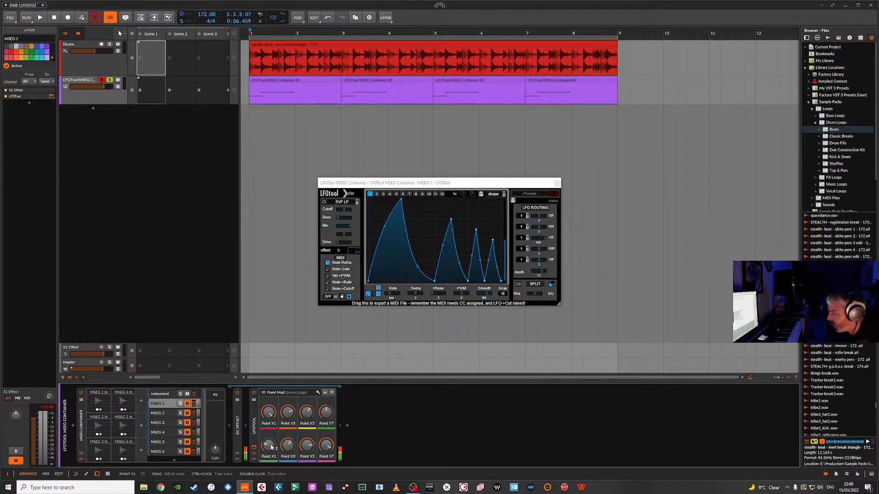
pyautogui.moveTo(269, 444)
pyautogui.mouseDown()
pyautogui.moveTo(269, 460)
pyautogui.moveTo(269, 392)
pyautogui.moveTo(269, 455)
pyautogui.moveTo(269, 392)
pyautogui.moveTo(269, 455)
pyautogui.moveTo(269, 418)
pyautogui.moveTo(269, 432)
pyautogui.mouseUp()
pyautogui.click(99, 409)
pyautogui.press('space')
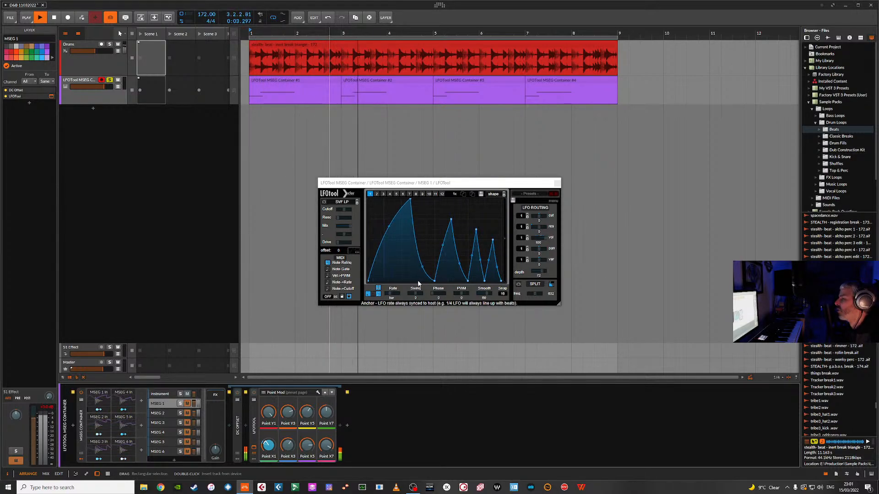
pyautogui.press('space')
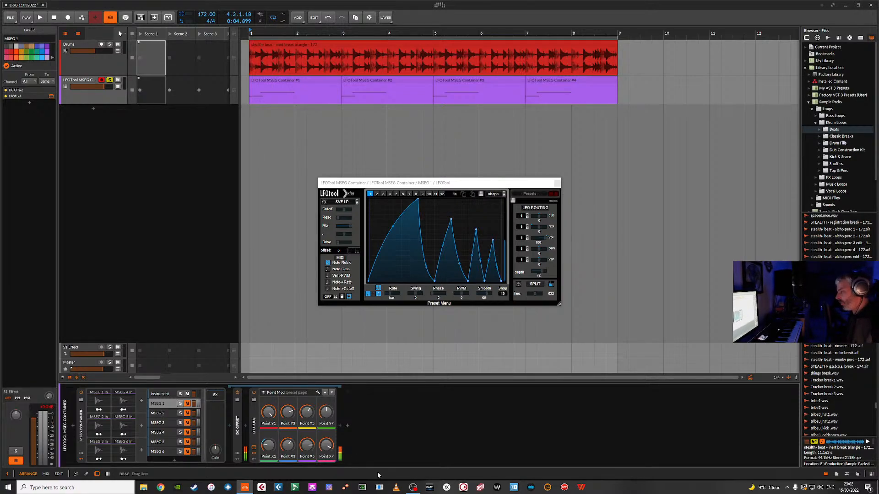
# Step: Switch to OBS to read the live stream chat
pyautogui.click(413, 487)
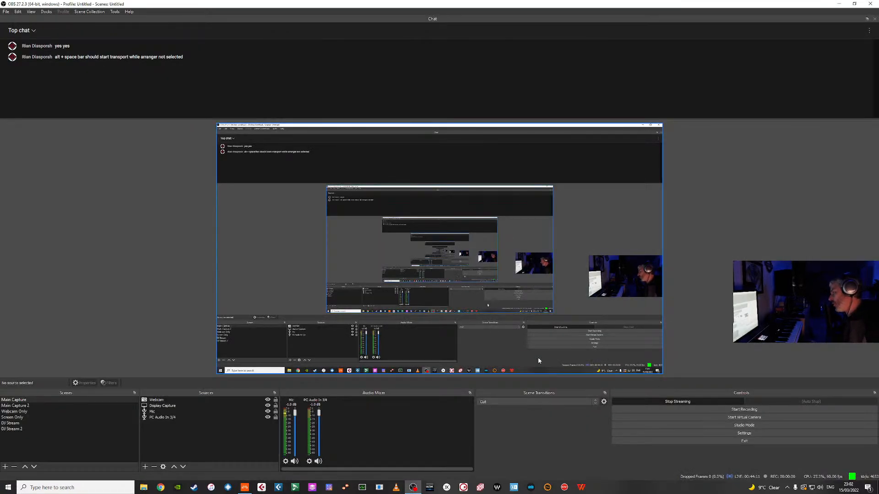